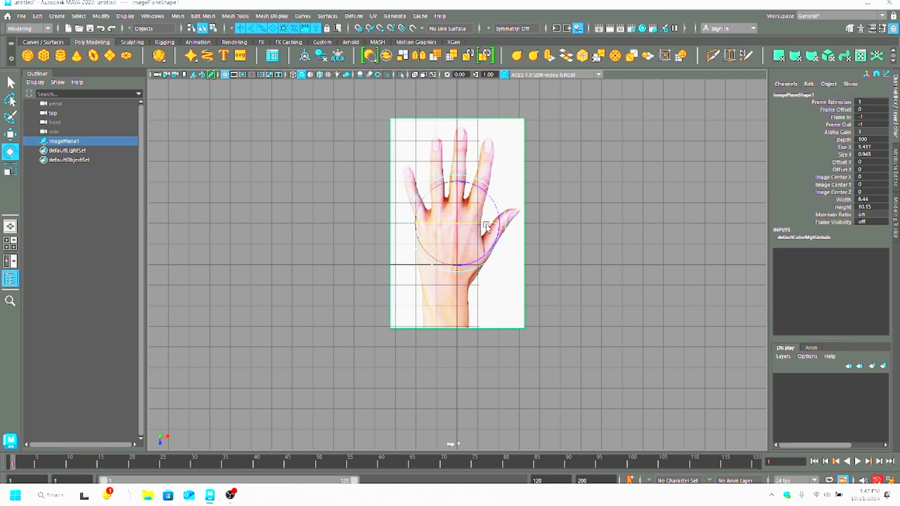
Rotate the top-view hand image plane about 4° and move it so the hand is centred on the vertical axis
{"action": "mouse_move", "coordinate": [486, 226]}
{"action": "left_mouse_down"}
{"action": "mouse_move", "coordinate": [495, 226]}
{"action": "mouse_move", "coordinate": [427, 225]}
{"action": "mouse_move", "coordinate": [485, 222]}
{"action": "left_mouse_up"}
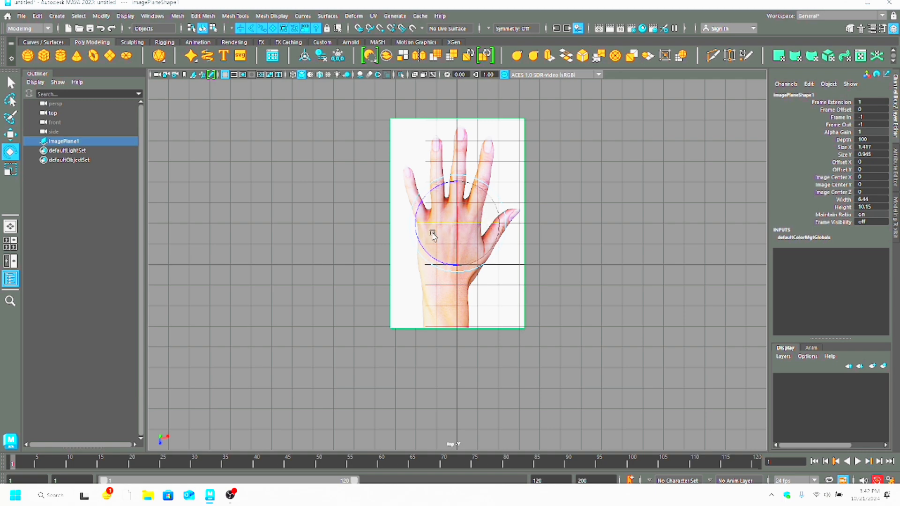
{"action": "scroll", "coordinate": [433, 235], "scroll_direction": "up", "scroll_amount": 2}
{"action": "key", "text": "w"}
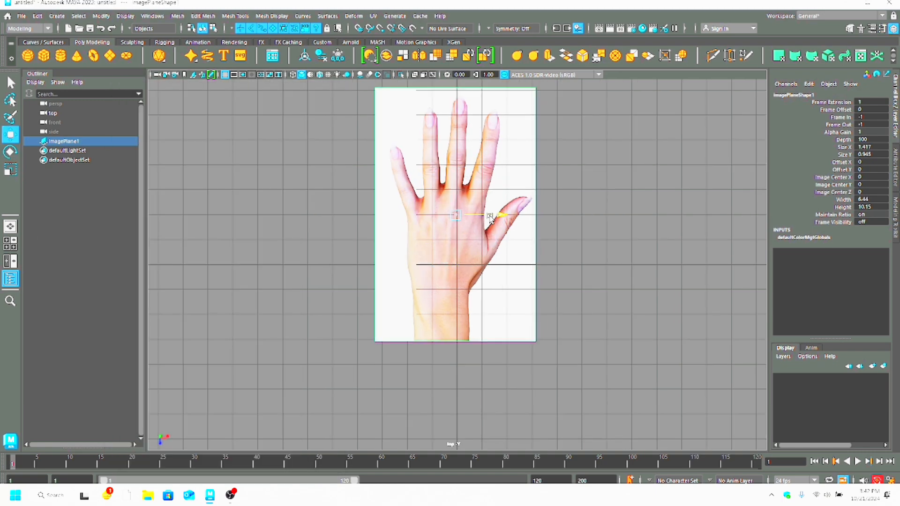
{"action": "left_click", "coordinate": [10, 152]}
{"action": "left_click_drag", "start_coordinate": [439, 257], "coordinate": [443, 257]}
{"action": "left_click", "coordinate": [9, 135]}
{"action": "left_click_drag", "start_coordinate": [490, 217], "coordinate": [496, 217]}
{"action": "key", "text": "space"}
{"action": "key", "text": "space"}
{"action": "left_click_drag", "start_coordinate": [458, 247], "coordinate": [458, 239]}
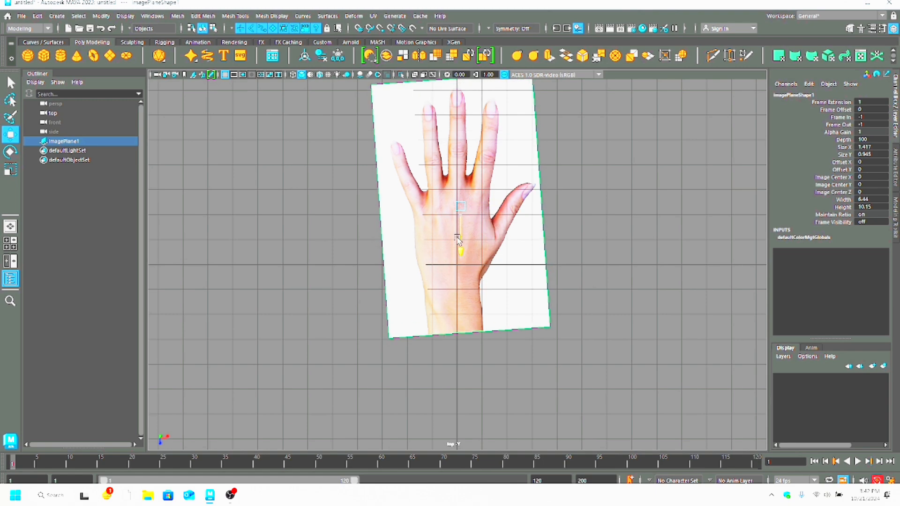
Import the side-view hand picture from the 3D model folder on the Desktop as an image plane in the side view
{"action": "key", "text": "space"}
{"action": "key", "text": "space"}
{"action": "left_click", "coordinate": [193, 74]}
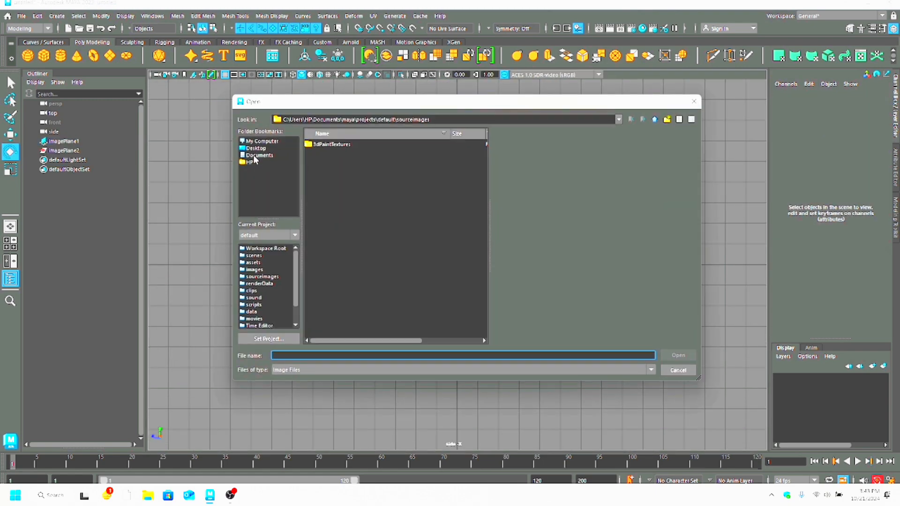
{"action": "left_click", "coordinate": [256, 148]}
{"action": "double_click", "coordinate": [347, 163]}
{"action": "left_click", "coordinate": [341, 213]}
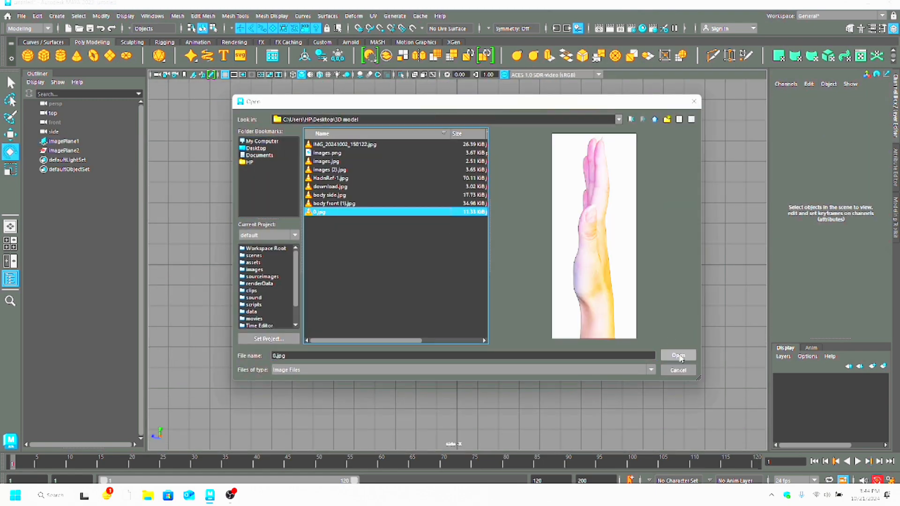
{"action": "left_click", "coordinate": [680, 358]}
Scale up the side-view hand image plane and raise it so most of it stands above the grid
{"action": "left_click", "coordinate": [10, 170]}
{"action": "left_click_drag", "start_coordinate": [457, 264], "coordinate": [522, 277]}
{"action": "left_click", "coordinate": [10, 135]}
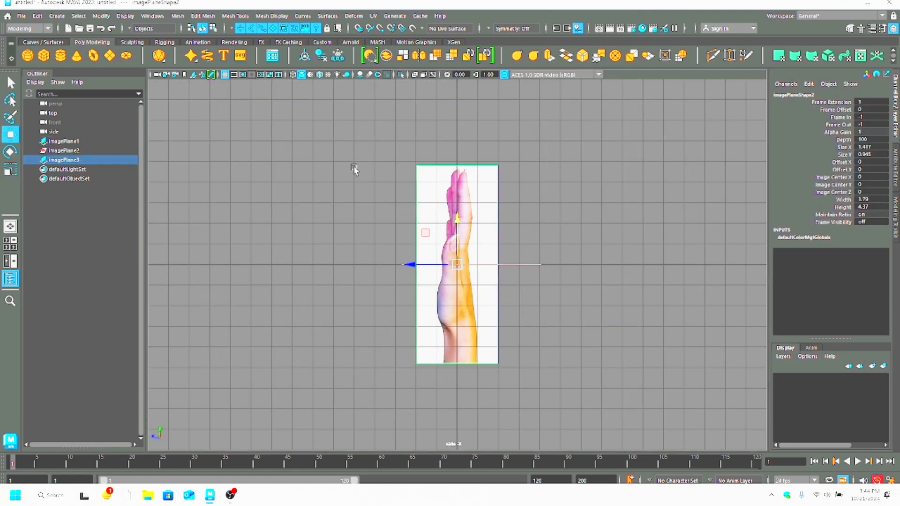
{"action": "key", "text": "space"}
{"action": "key", "text": "space"}
{"action": "key", "text": "space"}
{"action": "key", "text": "space"}
{"action": "key", "text": "space"}
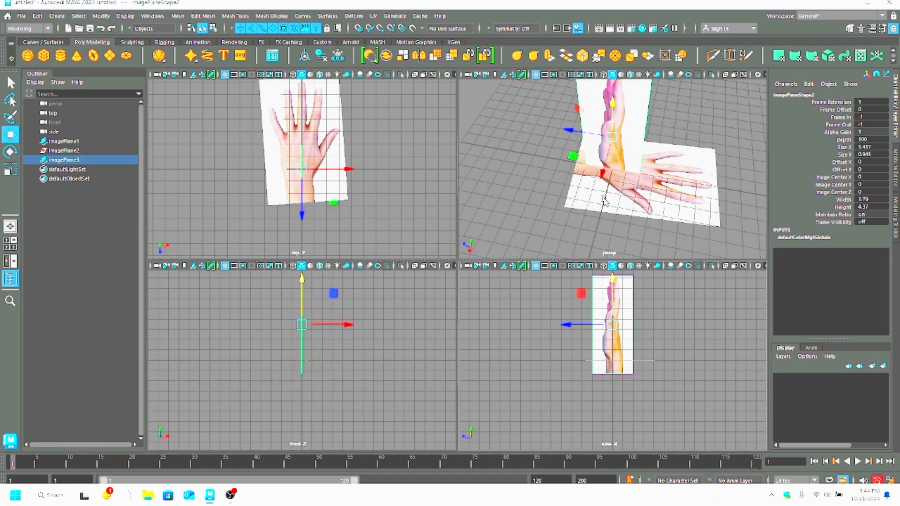
Rotate the side-view image plane by a quarter turn so the hand lies horizontally in the side view
{"action": "key", "text": "space"}
{"action": "left_click_drag", "start_coordinate": [605, 202], "coordinate": [469, 206], "text": "alt"}
{"action": "key", "text": "r"}
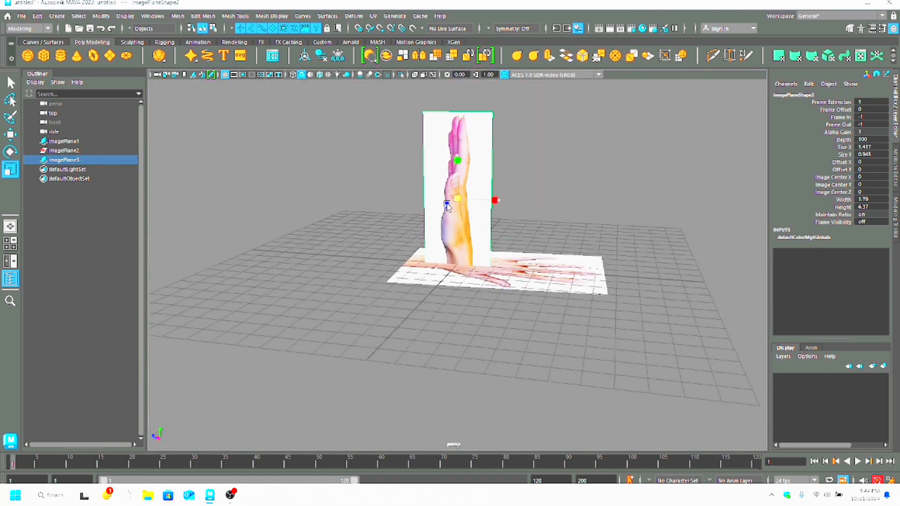
{"action": "key", "text": "e"}
{"action": "left_click_drag", "start_coordinate": [473, 151], "coordinate": [520, 210]}
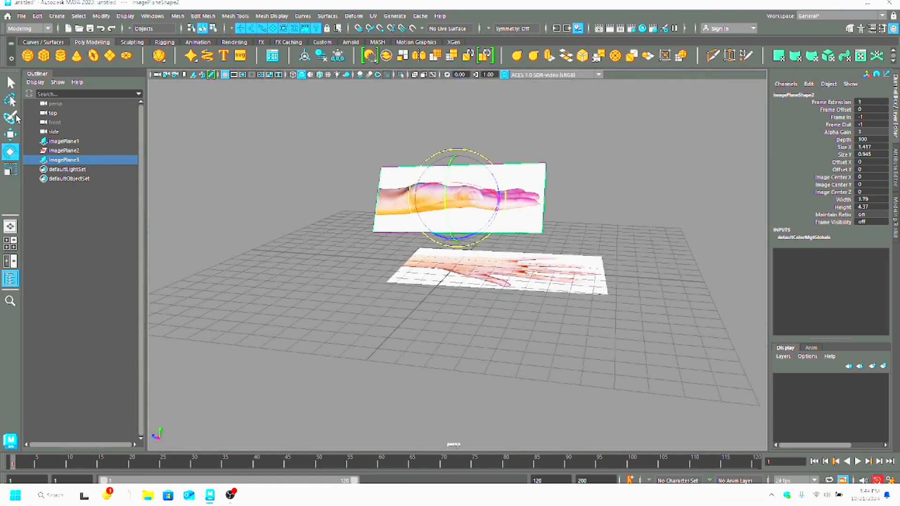
{"action": "left_click_drag", "start_coordinate": [504, 176], "coordinate": [456, 176], "text": "alt"}
{"action": "key", "text": "space"}
{"action": "key", "text": "space"}
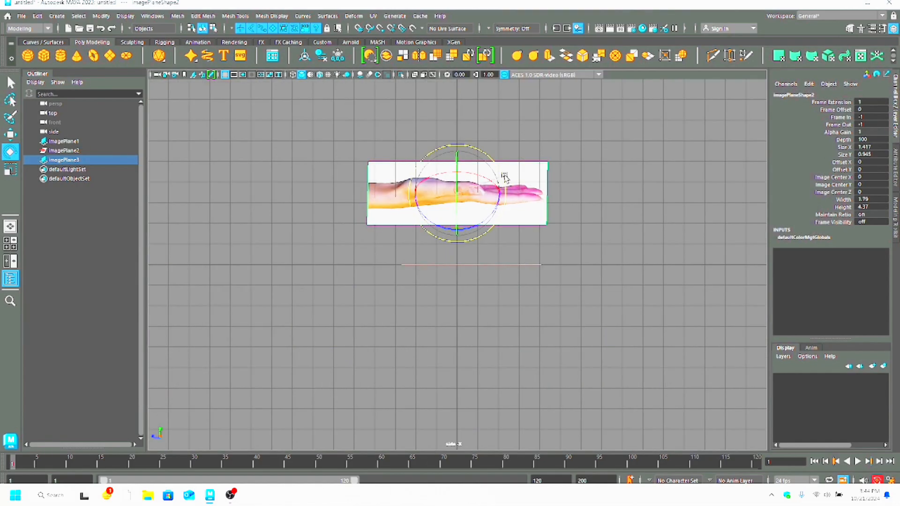
{"action": "key", "text": "space"}
{"action": "key", "text": "space"}
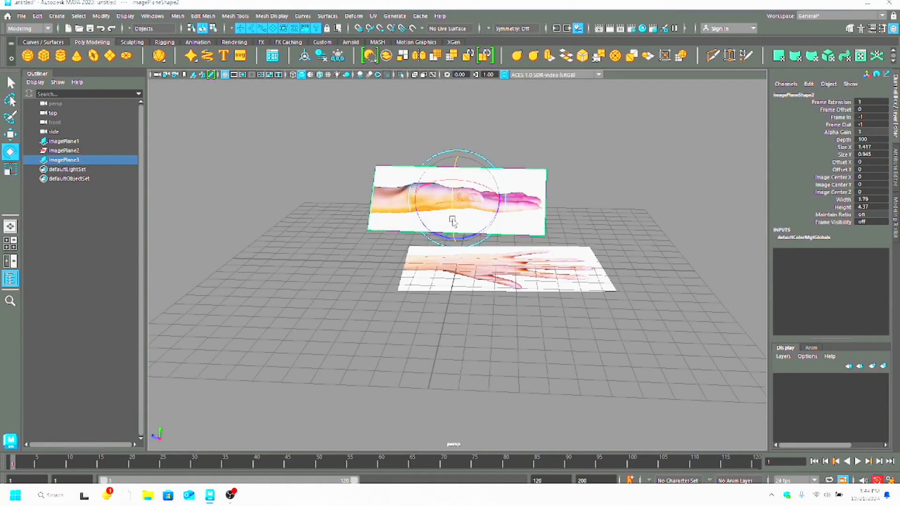
Flip the side-view image plane so the back of the hand faces up, and lower it towards the top-view hand image
{"action": "key", "text": "w"}
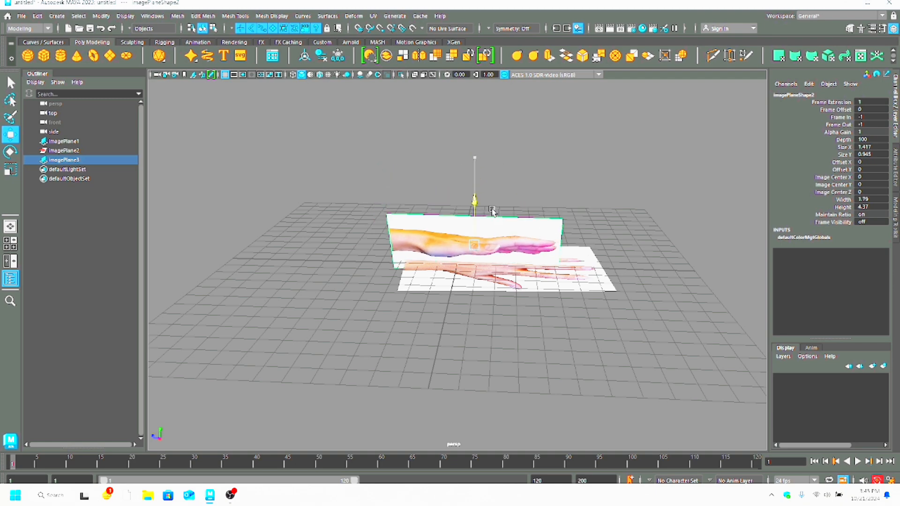
{"action": "left_click_drag", "start_coordinate": [459, 263], "coordinate": [468, 264]}
{"action": "right_click_drag", "start_coordinate": [468, 269], "coordinate": [548, 274], "text": "alt"}
{"action": "middle_click_drag", "start_coordinate": [548, 274], "coordinate": [349, 271], "text": "alt"}
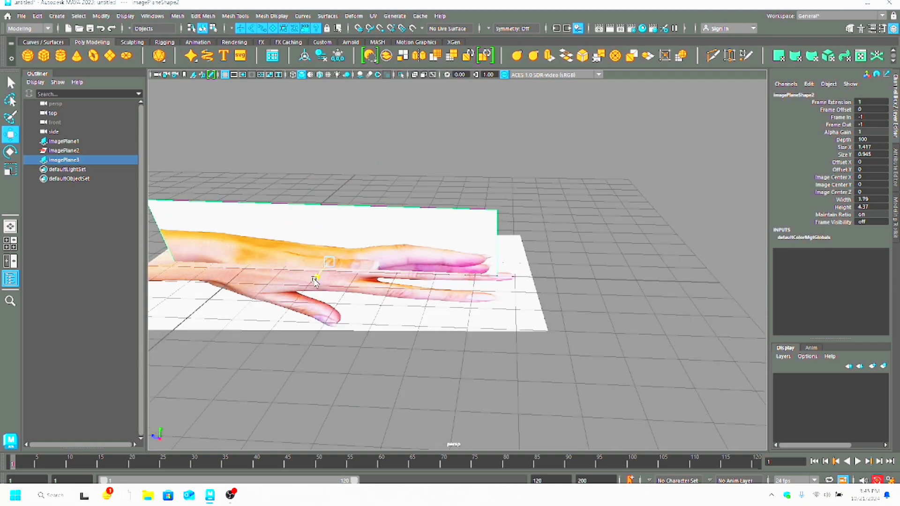
Move the side-view image plane along the hand's length to line its fingertips up with the top-view hand
{"action": "scroll", "coordinate": [314, 280], "scroll_direction": "up", "scroll_amount": 2}
{"action": "key", "text": "r"}
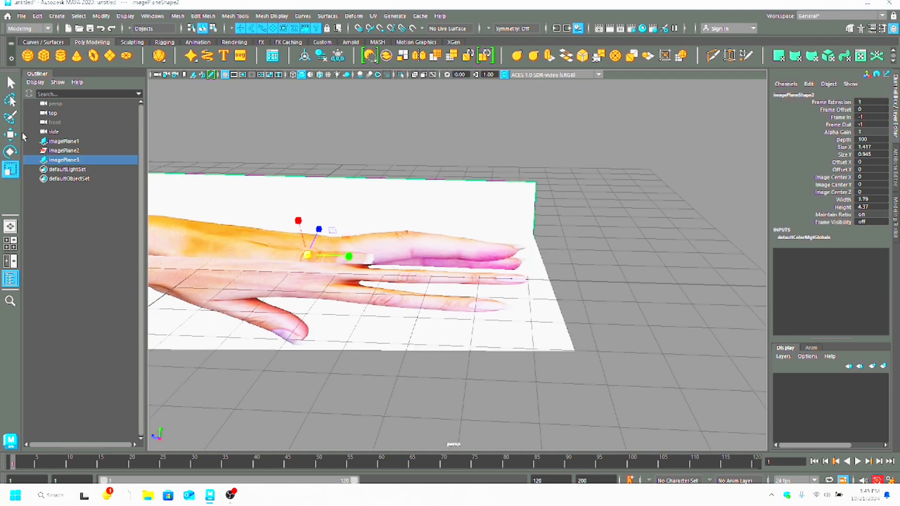
{"action": "left_click", "coordinate": [11, 135]}
{"action": "scroll", "coordinate": [283, 275], "scroll_direction": "down", "scroll_amount": 4}
{"action": "scroll", "coordinate": [283, 275], "scroll_direction": "up", "scroll_amount": 4}
{"action": "middle_click_drag", "start_coordinate": [340, 249], "coordinate": [387, 255], "text": "alt"}
{"action": "left_click_drag", "start_coordinate": [330, 273], "coordinate": [328, 277]}
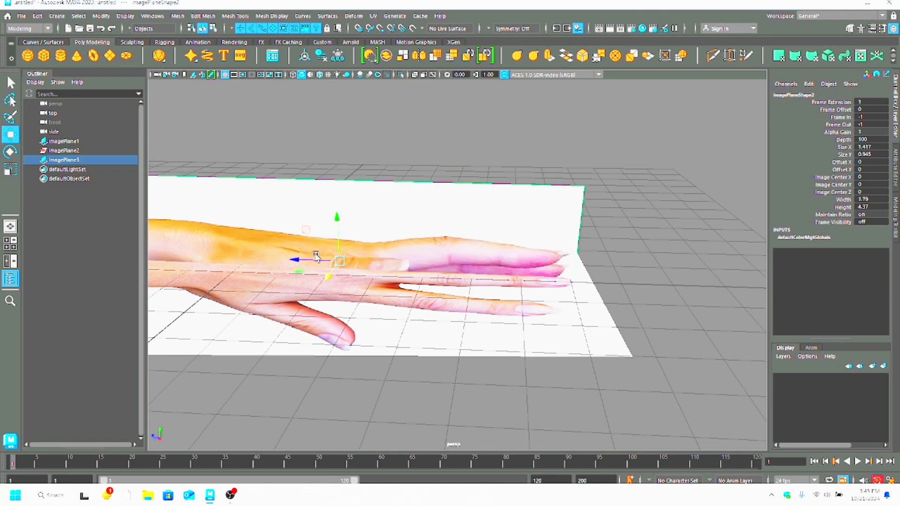
{"action": "left_click_drag", "start_coordinate": [557, 295], "coordinate": [425, 289], "text": "alt"}
{"action": "key", "text": "e"}
{"action": "key", "text": "w"}
{"action": "scroll", "coordinate": [317, 307], "scroll_direction": "down", "scroll_amount": 5}
Move the side-view image plane sideways, well clear of the top-view hand image
{"action": "key", "text": "space"}
{"action": "key", "text": "space"}
{"action": "key", "text": "space"}
{"action": "key", "text": "space"}
{"action": "key", "text": "space"}
{"action": "key", "text": "space"}
{"action": "key", "text": "space"}
{"action": "key", "text": "space"}
{"action": "key", "text": "space"}
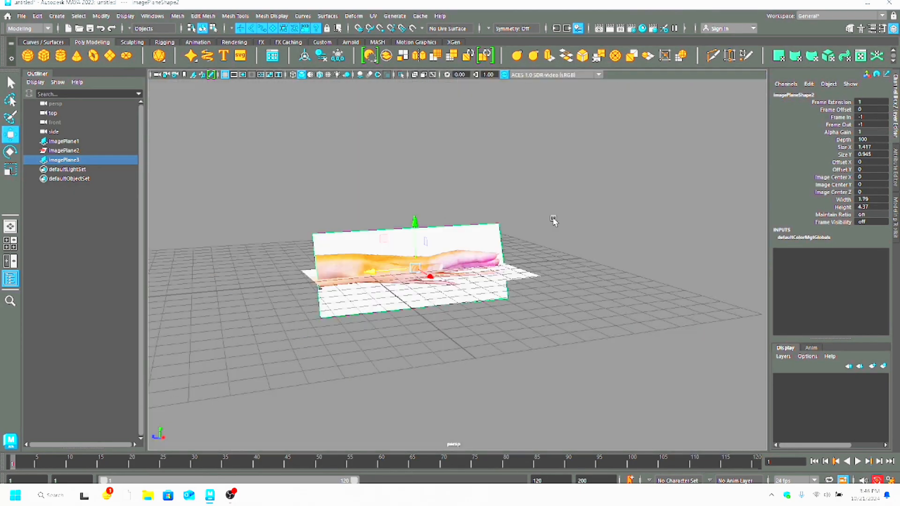
{"action": "key", "text": "space"}
{"action": "left_click_drag", "start_coordinate": [503, 282], "coordinate": [237, 292]}
Lower the top-view hand image plane below the grid to about Translate Y -7.33
{"action": "left_click", "coordinate": [485, 302]}
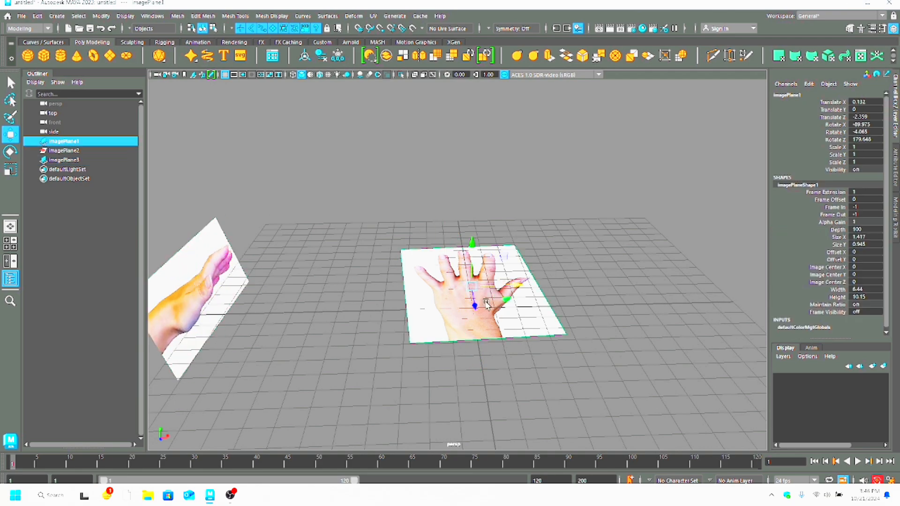
{"action": "left_click_drag", "start_coordinate": [485, 303], "coordinate": [403, 328], "text": "alt"}
{"action": "left_click_drag", "start_coordinate": [428, 256], "coordinate": [563, 322]}
{"action": "scroll", "coordinate": [431, 345], "scroll_direction": "down", "scroll_amount": 5}
{"action": "key", "text": "space"}
{"action": "key", "text": "space"}
{"action": "key", "text": "space"}
{"action": "key", "text": "space"}
{"action": "key", "text": "space"}
{"action": "key", "text": "space"}
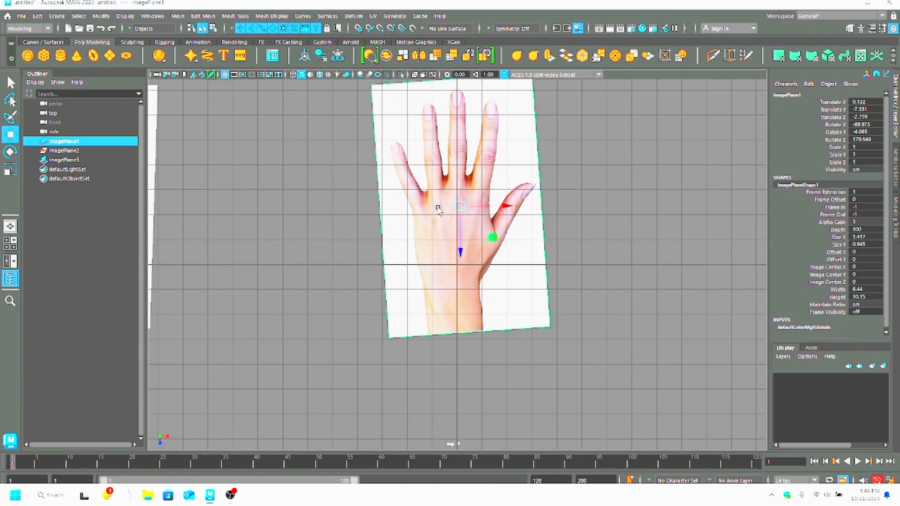
{"action": "left_click_drag", "start_coordinate": [534, 281], "coordinate": [541, 234], "text": "alt"}
Select the hand image planes, put them on a new display layer, and set the layer to Reference
{"action": "mouse_move", "coordinate": [303, 202]}
{"action": "left_mouse_down"}
{"action": "mouse_move", "coordinate": [418, 309]}
{"action": "mouse_move", "coordinate": [452, 307]}
{"action": "left_mouse_up"}
{"action": "left_click", "coordinate": [788, 355]}
{"action": "left_click", "coordinate": [806, 374]}
{"action": "left_click", "coordinate": [800, 378]}
{"action": "left_click", "coordinate": [800, 379]}
{"action": "left_click", "coordinate": [225, 182]}
Create a polygon cube at the origin and scale it uniformly to about 3.365 to cover the palm
{"action": "key", "text": "space"}
{"action": "key", "text": "space"}
{"action": "key", "text": "space"}
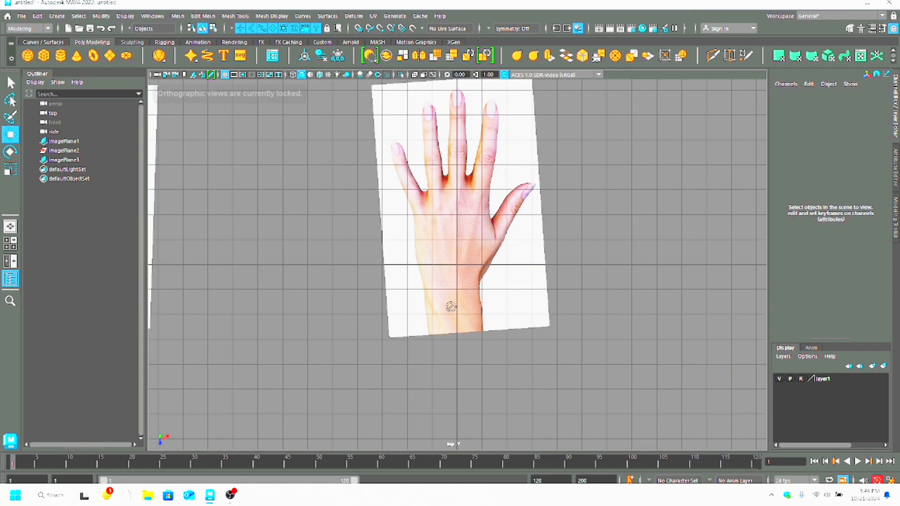
{"action": "left_click", "coordinate": [46, 56]}
{"action": "key", "text": "r"}
{"action": "left_click_drag", "start_coordinate": [457, 265], "coordinate": [513, 311]}
Show the cube as wireframe and move its corner vertices to match the outline of the palm in the top view
{"action": "right_click_drag", "start_coordinate": [476, 258], "coordinate": [445, 257]}
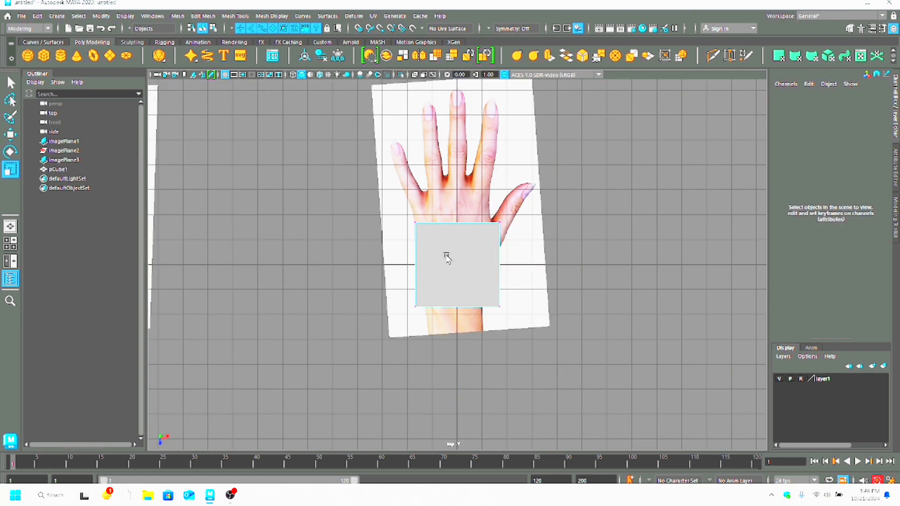
{"action": "left_click", "coordinate": [292, 75]}
{"action": "scroll", "coordinate": [462, 217], "scroll_direction": "up", "scroll_amount": 2}
{"action": "left_click_drag", "start_coordinate": [500, 194], "coordinate": [524, 225]}
{"action": "left_click", "coordinate": [9, 134]}
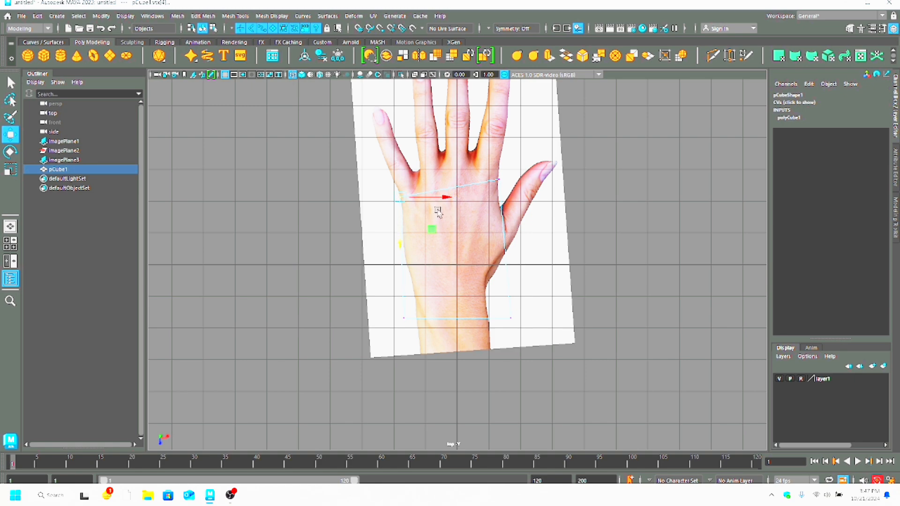
{"action": "left_click_drag", "start_coordinate": [380, 309], "coordinate": [413, 344]}
{"action": "left_click_drag", "start_coordinate": [405, 358], "coordinate": [433, 313]}
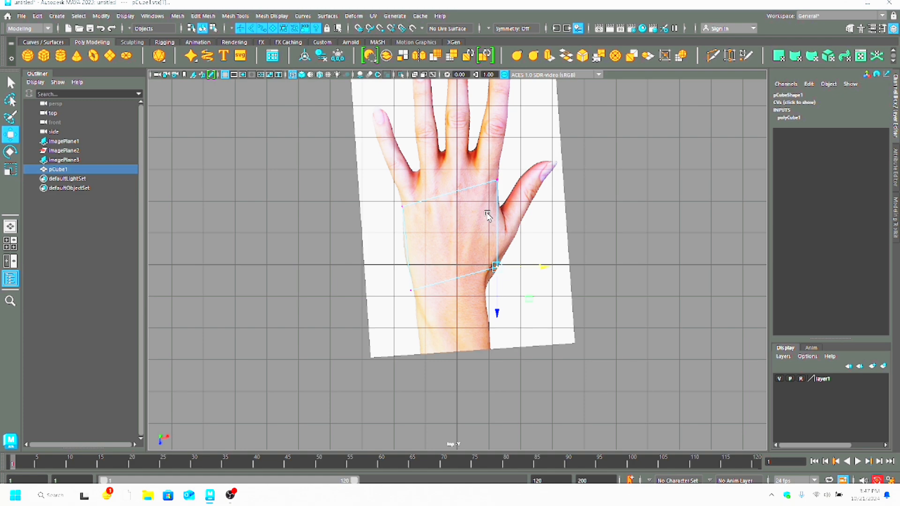
Flatten the palm block to about Scale Y 1.234 and raise it to about Translate Y 0.296 to fit the side image
{"action": "key", "text": "space"}
{"action": "key", "text": "space"}
{"action": "left_click_drag", "start_coordinate": [528, 190], "coordinate": [443, 229], "text": "alt"}
{"action": "right_click_drag", "start_coordinate": [442, 227], "coordinate": [504, 217]}
{"action": "left_click_drag", "start_coordinate": [503, 222], "coordinate": [530, 273], "text": "alt"}
{"action": "key", "text": "space"}
{"action": "key", "text": "space"}
{"action": "left_click", "coordinate": [11, 169]}
{"action": "mouse_move", "coordinate": [460, 228]}
{"action": "left_mouse_down"}
{"action": "mouse_move", "coordinate": [463, 252]}
{"action": "mouse_move", "coordinate": [457, 231]}
{"action": "left_mouse_up"}
{"action": "key", "text": "w"}
{"action": "key", "text": "space"}
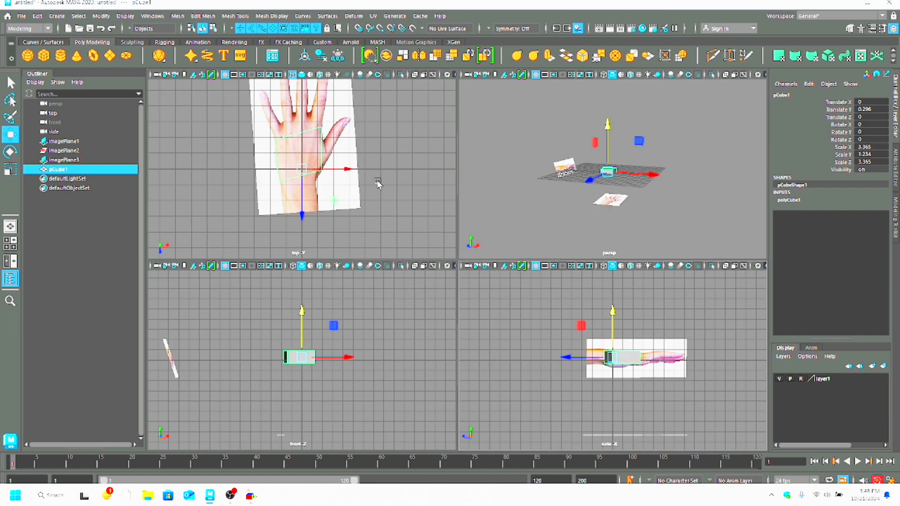
Cut three lengthwise edge lines through the palm block to make four finger columns, and adjust the little-finger-side corner vertices
{"action": "key", "text": "space"}
{"action": "right_click_drag", "start_coordinate": [486, 220], "coordinate": [462, 226]}
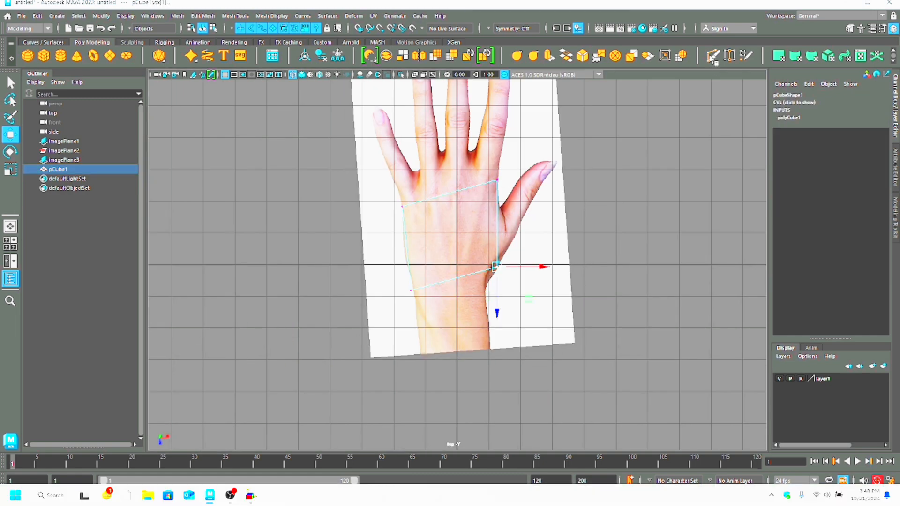
{"action": "left_click", "coordinate": [712, 56]}
{"action": "left_click", "coordinate": [472, 271], "text": "ctrl"}
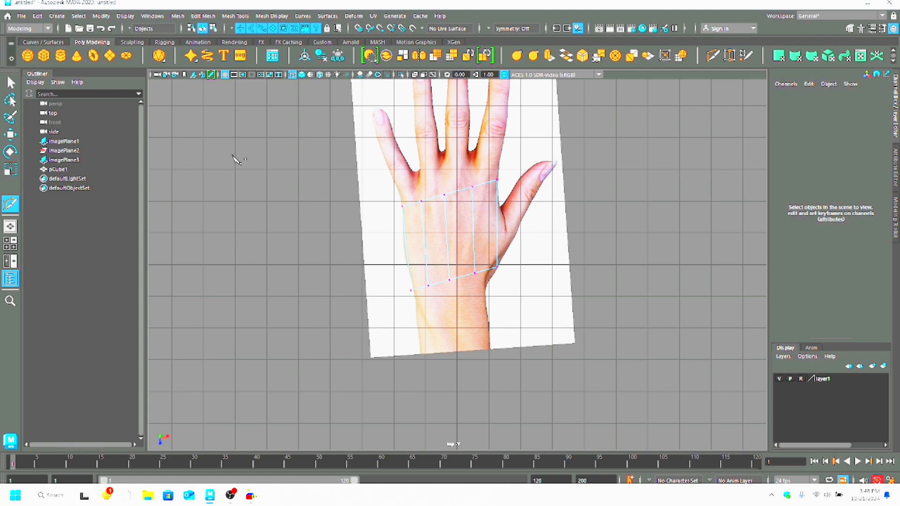
{"action": "left_click_drag", "start_coordinate": [389, 275], "coordinate": [420, 300]}
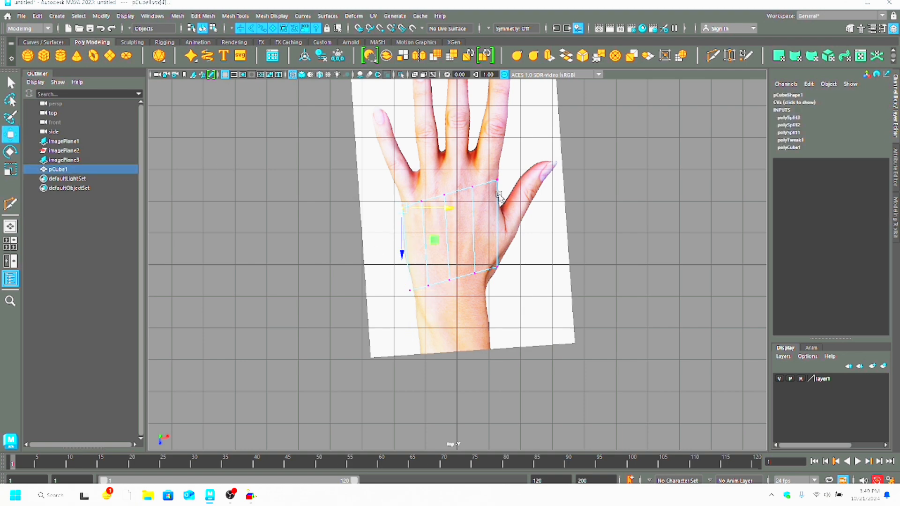
Examine how the divided palm block fits the hand references in the perspective and side views
{"action": "key", "text": "space"}
{"action": "key", "text": "space"}
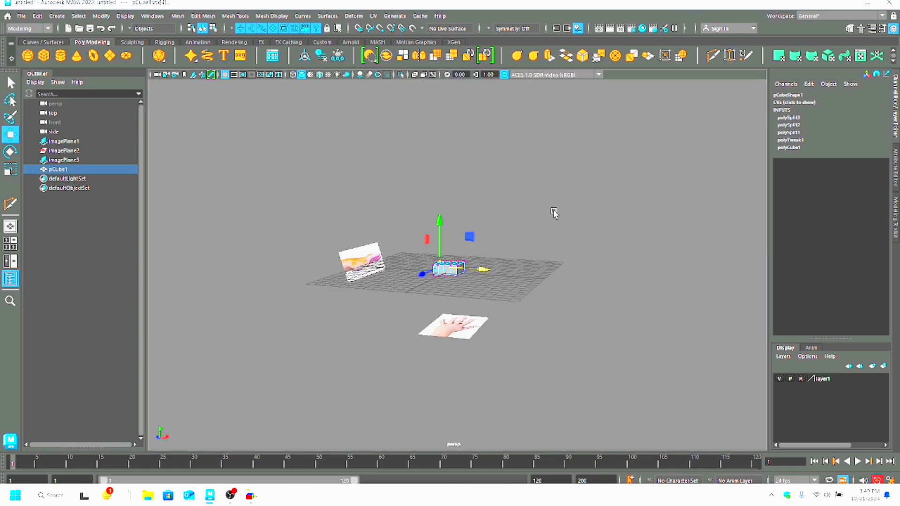
{"action": "key", "text": "space"}
{"action": "key", "text": "space"}
{"action": "left_click_drag", "start_coordinate": [485, 320], "coordinate": [490, 293], "text": "alt"}
{"action": "scroll", "coordinate": [520, 216], "scroll_direction": "up", "scroll_amount": 1}
{"action": "key", "text": "F8"}
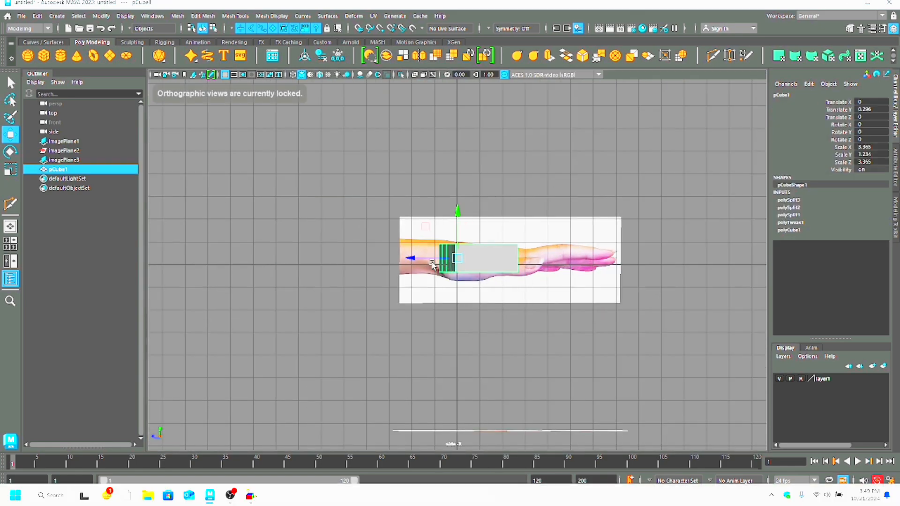
{"action": "key", "text": "space"}
{"action": "key", "text": "space"}
{"action": "left_click_drag", "start_coordinate": [483, 234], "coordinate": [469, 305], "text": "alt"}
{"action": "key", "text": "space"}
{"action": "key", "text": "space"}
{"action": "key", "text": "space"}
{"action": "key", "text": "space"}
Move the finger-side vertices of the palm block in the top view to follow the arc of the knuckles
{"action": "key", "text": "F8"}
{"action": "left_click_drag", "start_coordinate": [350, 156], "coordinate": [407, 220]}
{"action": "scroll", "coordinate": [493, 187], "scroll_direction": "up", "scroll_amount": 3}
{"action": "scroll", "coordinate": [493, 187], "scroll_direction": "up", "scroll_amount": 1}
{"action": "middle_click_drag", "start_coordinate": [470, 135], "coordinate": [430, 209], "text": "alt"}
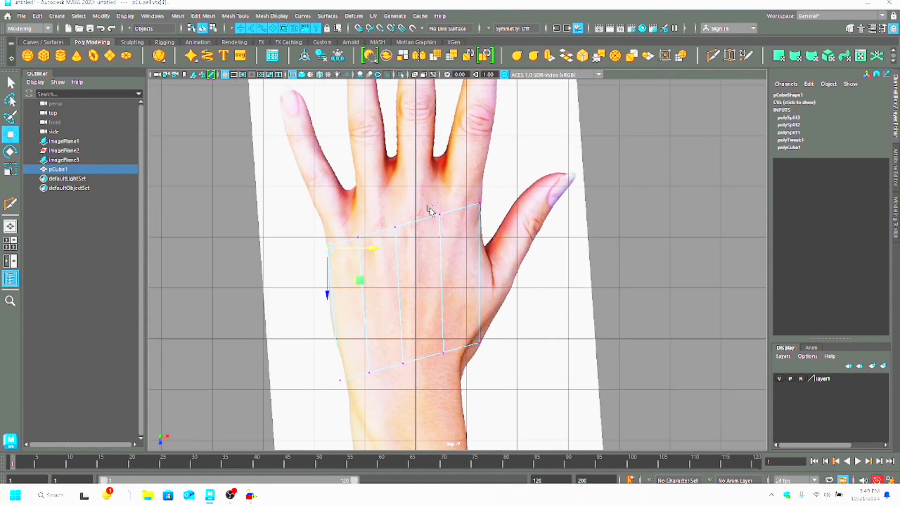
{"action": "left_click_drag", "start_coordinate": [409, 214], "coordinate": [385, 244]}
{"action": "left_click_drag", "start_coordinate": [394, 267], "coordinate": [394, 232]}
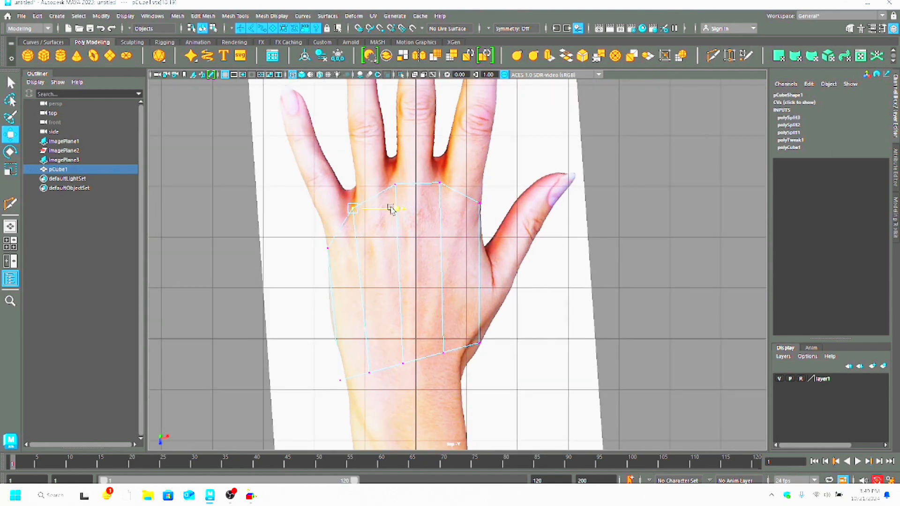
{"action": "left_click_drag", "start_coordinate": [316, 235], "coordinate": [343, 262]}
{"action": "left_click_drag", "start_coordinate": [466, 192], "coordinate": [500, 207]}
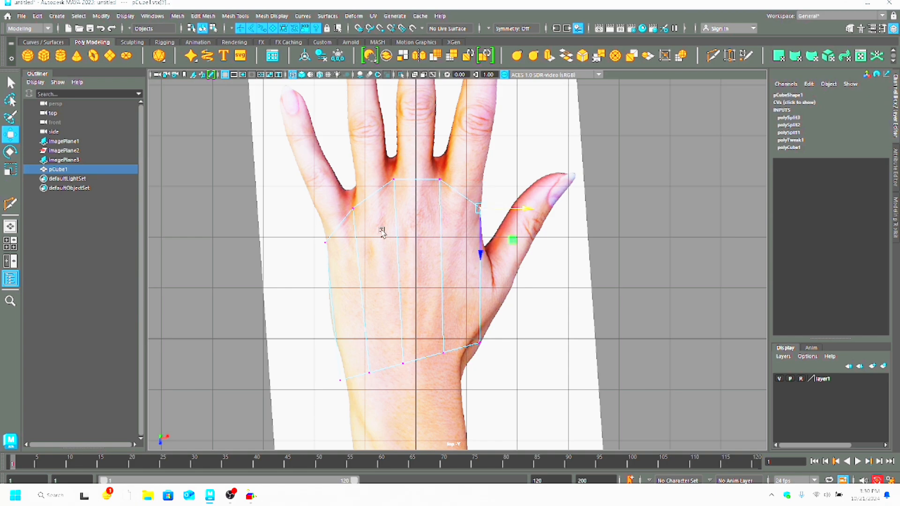
Scale the palm block vertically in the side view to match the thickness of the hand
{"action": "key", "text": "space"}
{"action": "key", "text": "space"}
{"action": "left_click_drag", "start_coordinate": [506, 217], "coordinate": [464, 272], "text": "alt"}
{"action": "key", "text": "space"}
{"action": "key", "text": "space"}
{"action": "key", "text": "F8"}
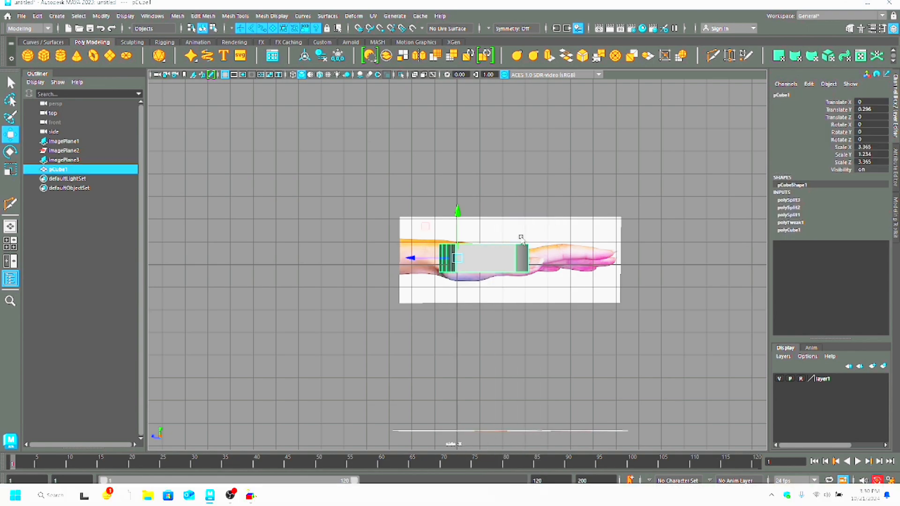
{"action": "left_click", "coordinate": [9, 172]}
{"action": "left_click_drag", "start_coordinate": [457, 215], "coordinate": [454, 231]}
{"action": "left_click", "coordinate": [9, 134]}
Select the finger-side faces of the palm block and extrude them towards the fingers
{"action": "key", "text": "space"}
{"action": "key", "text": "space"}
{"action": "left_click_drag", "start_coordinate": [556, 263], "coordinate": [497, 286], "text": "alt"}
{"action": "right_click_drag", "start_coordinate": [437, 220], "coordinate": [438, 259]}
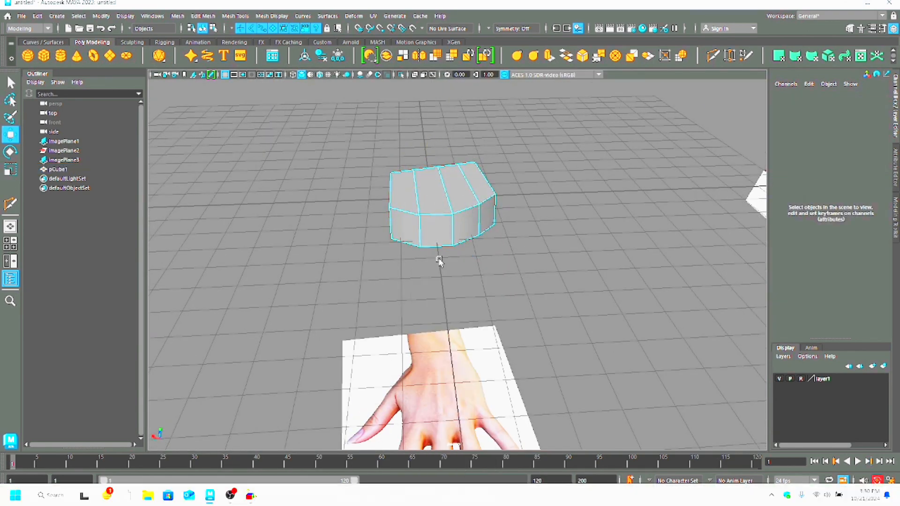
{"action": "left_click", "coordinate": [387, 240]}
{"action": "left_click", "coordinate": [425, 241], "text": "shift"}
{"action": "left_click_drag", "start_coordinate": [438, 259], "coordinate": [488, 328], "text": "alt"}
{"action": "key", "text": "ctrl+e"}
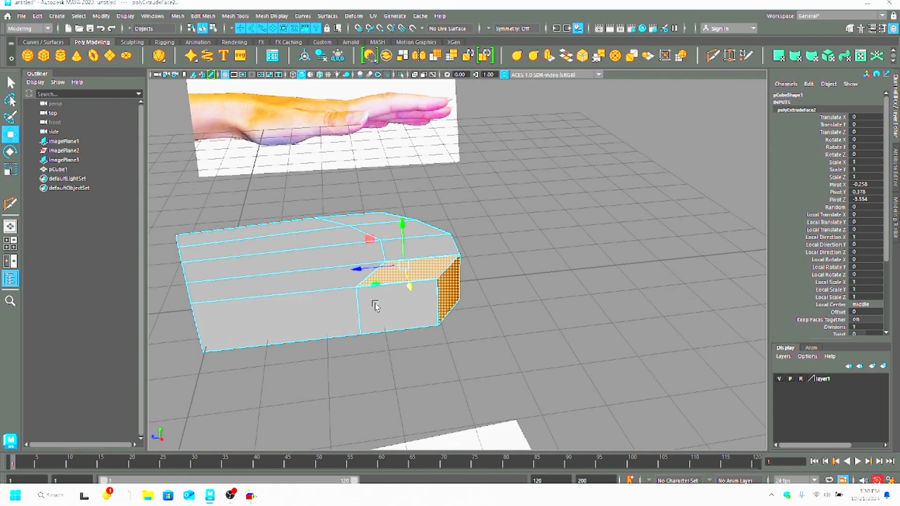
Try to pull the newly extruded finger-side faces further towards the fingertips in the top view
{"action": "key", "text": "space"}
{"action": "key", "text": "space"}
{"action": "left_click_drag", "start_coordinate": [403, 199], "coordinate": [419, 178]}
{"action": "key", "text": "ctrl+z"}
{"action": "key", "text": "ctrl+z"}
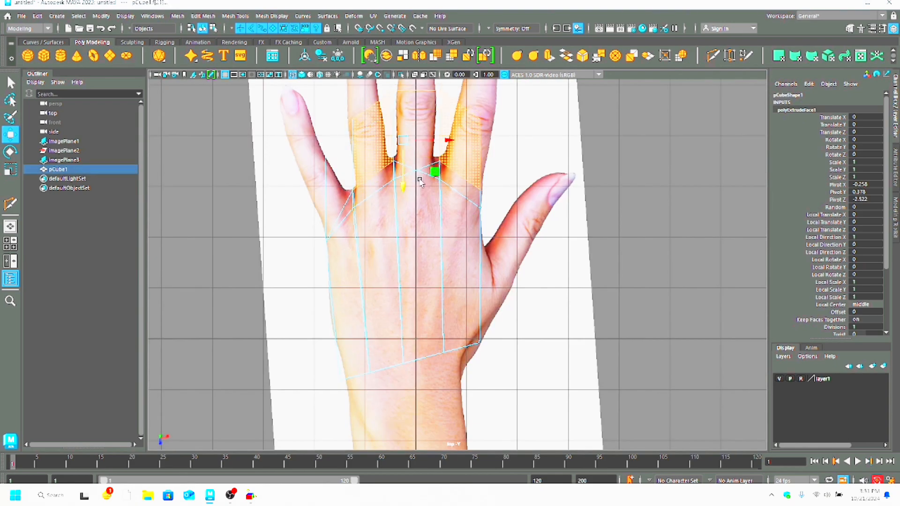
Undo the last extrusion of the palm block's finger-side faces
{"action": "key", "text": "ctrl+z"}
{"action": "key", "text": "space"}
{"action": "key", "text": "space"}
{"action": "left_click_drag", "start_coordinate": [604, 221], "coordinate": [469, 317], "text": "alt"}
{"action": "scroll", "coordinate": [368, 279], "scroll_direction": "down", "scroll_amount": 4}
{"action": "key", "text": "ctrl+z"}
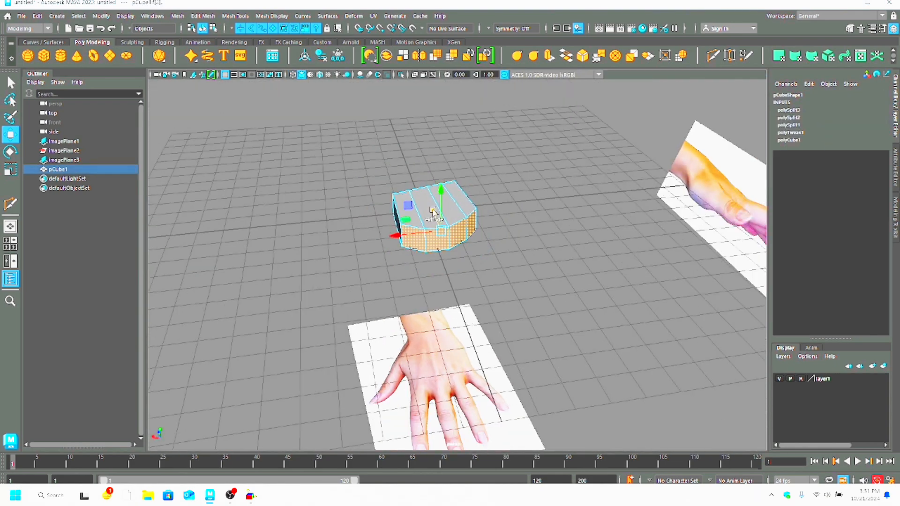
Try extruding the selected finger-side faces again and inspect the extruded section in perspective
{"action": "key", "text": "space"}
{"action": "key", "text": "space"}
{"action": "key", "text": "ctrl+e"}
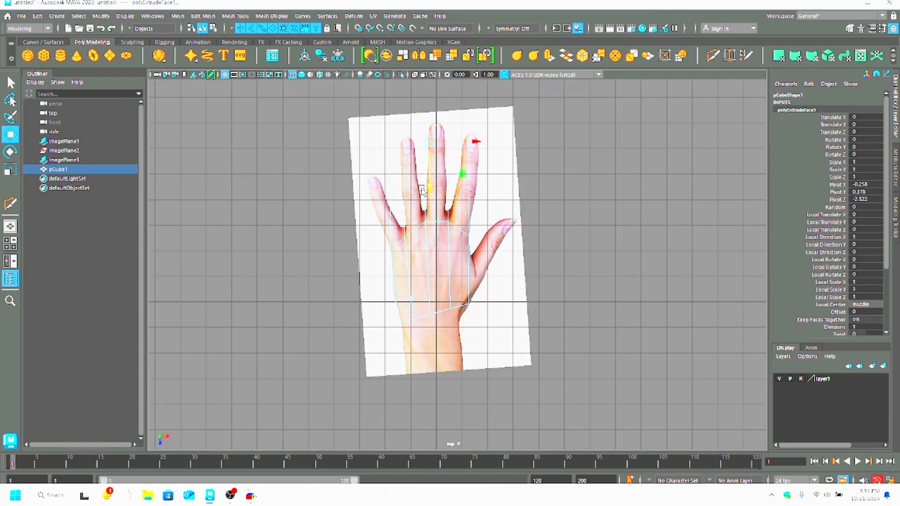
{"action": "scroll", "coordinate": [424, 190], "scroll_direction": "up", "scroll_amount": 1}
{"action": "key", "text": "space"}
{"action": "key", "text": "space"}
{"action": "left_click_drag", "start_coordinate": [507, 313], "coordinate": [443, 289], "text": "alt"}
{"action": "scroll", "coordinate": [444, 289], "scroll_direction": "down", "scroll_amount": 2}
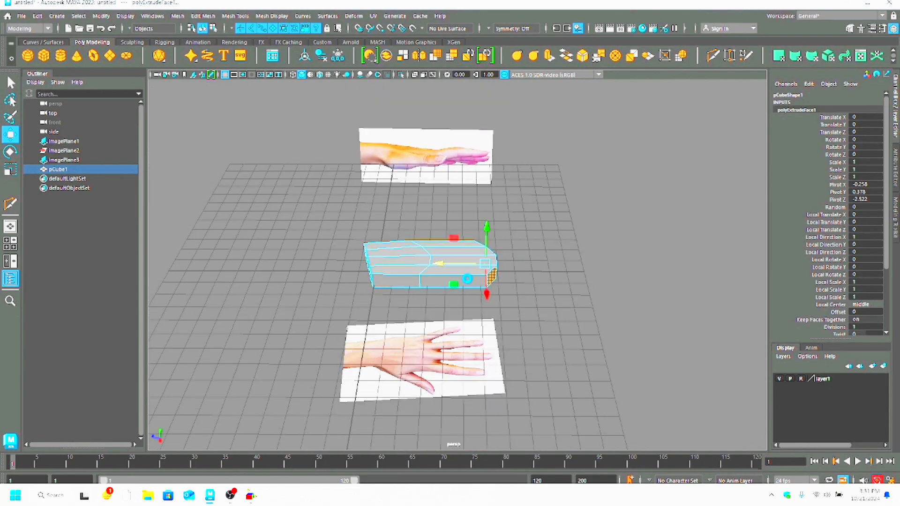
{"action": "key", "text": "ctrl+e"}
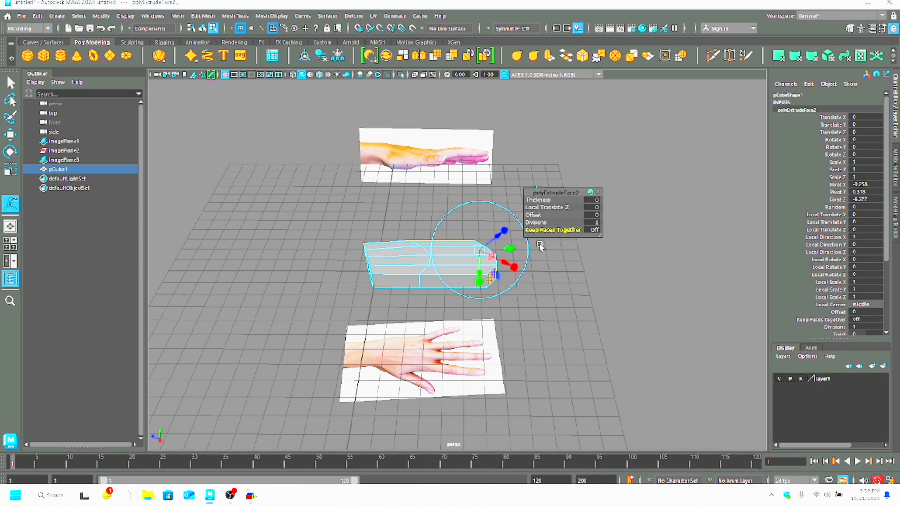
Try deleting faces from the extruded finger section one after another
{"action": "scroll", "coordinate": [540, 247], "scroll_direction": "down", "scroll_amount": 1}
{"action": "key", "text": "Delete"}
{"action": "left_click_drag", "start_coordinate": [473, 265], "coordinate": [446, 265], "text": "alt"}
{"action": "key", "text": "Delete"}
{"action": "key", "text": "ctrl+z"}
{"action": "left_click", "coordinate": [445, 264]}
{"action": "key", "text": "Delete"}
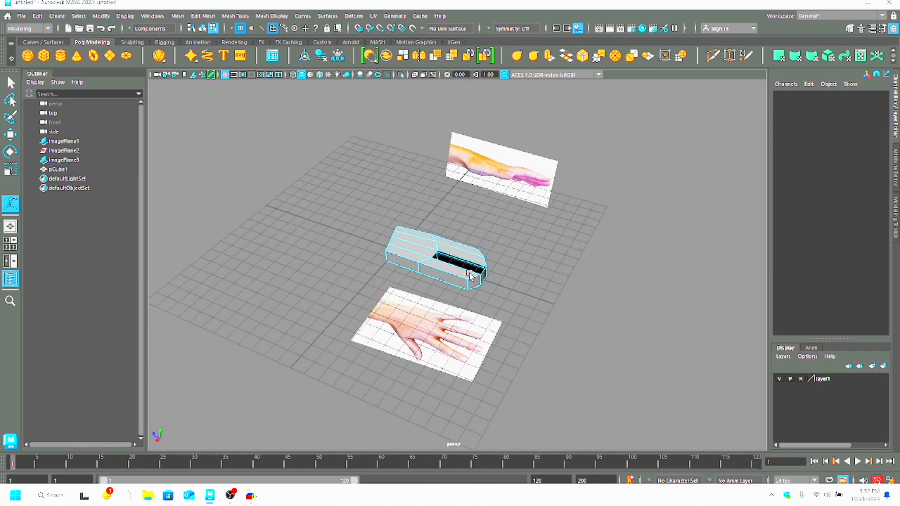
{"action": "left_click", "coordinate": [469, 273]}
{"action": "key", "text": "Delete"}
{"action": "left_click", "coordinate": [471, 256]}
{"action": "key", "text": "Delete"}
{"action": "left_click", "coordinate": [461, 281]}
{"action": "key", "text": "Delete"}
{"action": "left_click", "coordinate": [473, 271]}
{"action": "key", "text": "Delete"}
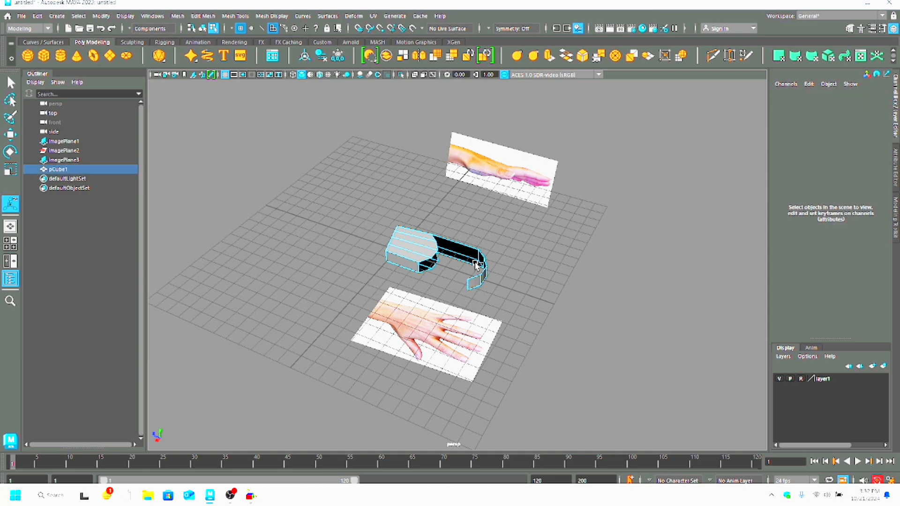
Undo the face deletions and the finger extrusions back to the plain palm block
{"action": "key", "text": "ctrl+z"}
{"action": "key", "text": "ctrl+z"}
{"action": "key", "text": "ctrl+z"}
{"action": "key", "text": "ctrl+z"}
{"action": "key", "text": "ctrl+z"}
{"action": "key", "text": "ctrl+z"}
{"action": "key", "text": "ctrl+z"}
{"action": "key", "text": "ctrl+z"}
{"action": "key", "text": "ctrl+z"}
{"action": "key", "text": "ctrl+z"}
{"action": "key", "text": "ctrl+z"}
{"action": "key", "text": "ctrl+z"}
{"action": "left_click_drag", "start_coordinate": [460, 287], "coordinate": [442, 297], "text": "alt"}
{"action": "scroll", "coordinate": [442, 297], "scroll_direction": "up", "scroll_amount": 2}
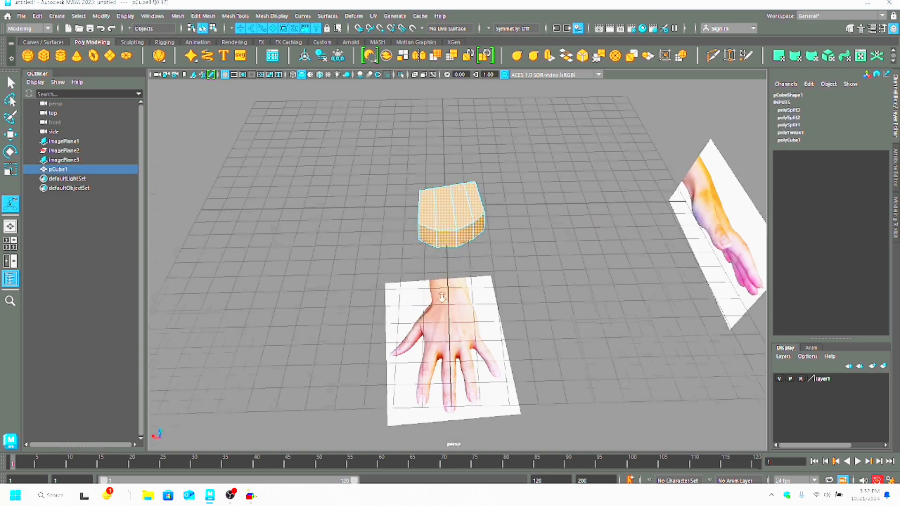
Select the four finger-side faces of the palm block and extrude them with a thickness of 2.7
{"action": "scroll", "coordinate": [442, 298], "scroll_direction": "up", "scroll_amount": 2}
{"action": "left_click", "coordinate": [417, 226]}
{"action": "left_click", "coordinate": [442, 231], "text": "shift"}
{"action": "left_click", "coordinate": [470, 227], "text": "shift"}
{"action": "left_click", "coordinate": [486, 217], "text": "shift"}
{"action": "key", "text": "w"}
{"action": "key", "text": "ctrl+e"}
{"action": "left_click_drag", "start_coordinate": [538, 200], "coordinate": [550, 209]}
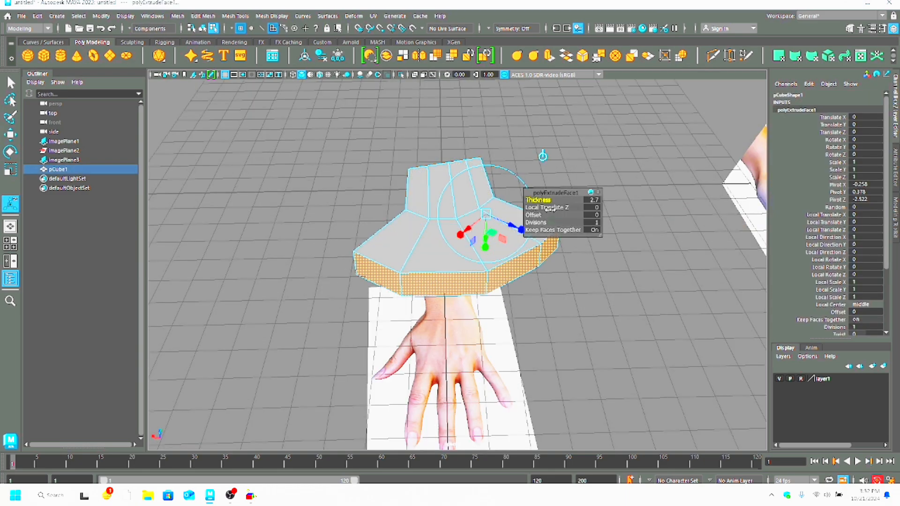
Turn off Keep Faces Together for the extrusion so the four fingers extrude separately
{"action": "left_click", "coordinate": [594, 231]}
{"action": "left_click_drag", "start_coordinate": [405, 316], "coordinate": [481, 297], "text": "alt"}
{"action": "key", "text": "space"}
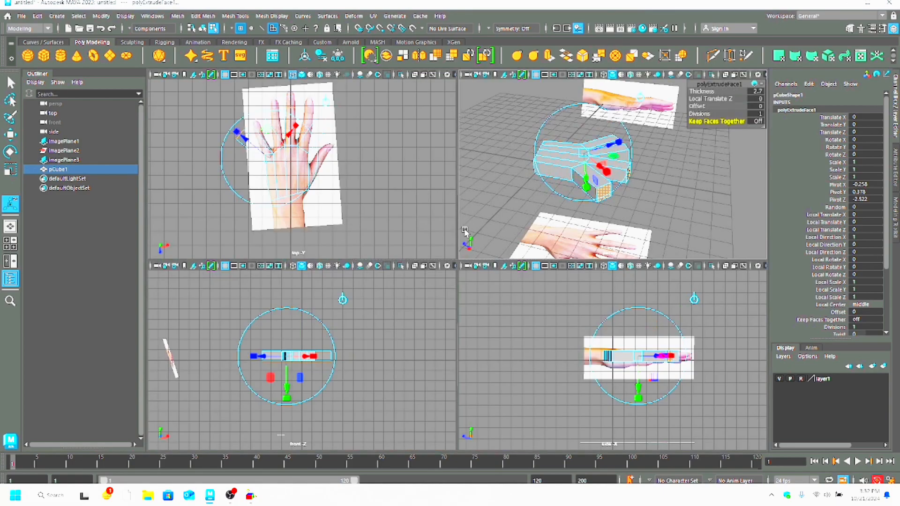
{"action": "key", "text": "space"}
{"action": "left_click_drag", "start_coordinate": [483, 246], "coordinate": [543, 267], "text": "alt"}
{"action": "left_click", "coordinate": [448, 313]}
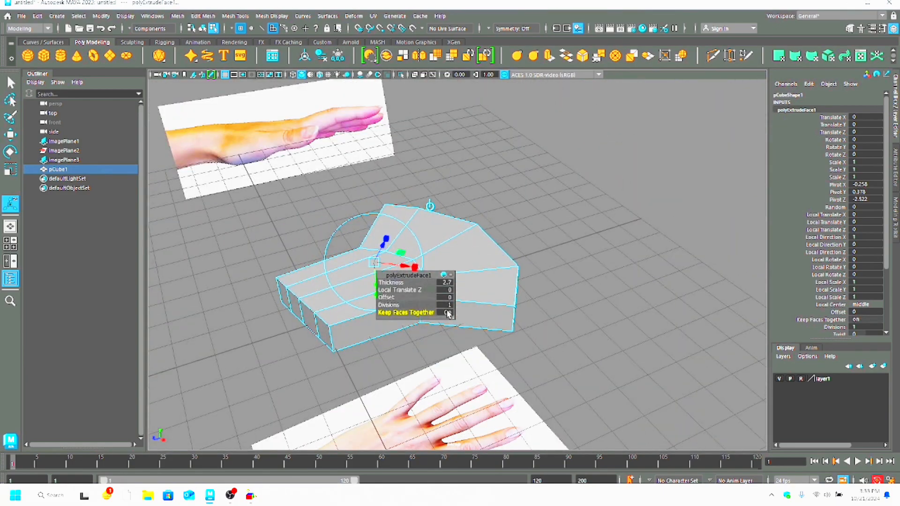
{"action": "left_click", "coordinate": [447, 312]}
{"action": "left_click_drag", "start_coordinate": [445, 315], "coordinate": [371, 328], "text": "alt"}
Move the end vertices of the index finger block onto the index fingertip of the photo in the top view
{"action": "key", "text": "space"}
{"action": "key", "text": "space"}
{"action": "right_click_drag", "start_coordinate": [402, 173], "coordinate": [358, 173]}
{"action": "scroll", "coordinate": [524, 261], "scroll_direction": "up", "scroll_amount": 5}
{"action": "middle_click_drag", "start_coordinate": [506, 134], "coordinate": [484, 291], "text": "alt"}
{"action": "left_click_drag", "start_coordinate": [483, 201], "coordinate": [447, 154]}
{"action": "key", "text": "w"}
{"action": "left_click_drag", "start_coordinate": [521, 226], "coordinate": [650, 293]}
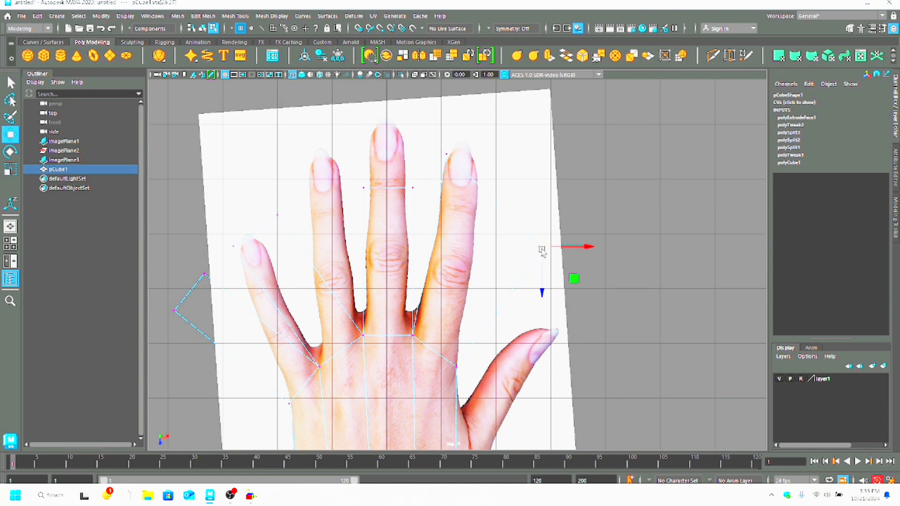
{"action": "left_click_drag", "start_coordinate": [543, 246], "coordinate": [485, 164]}
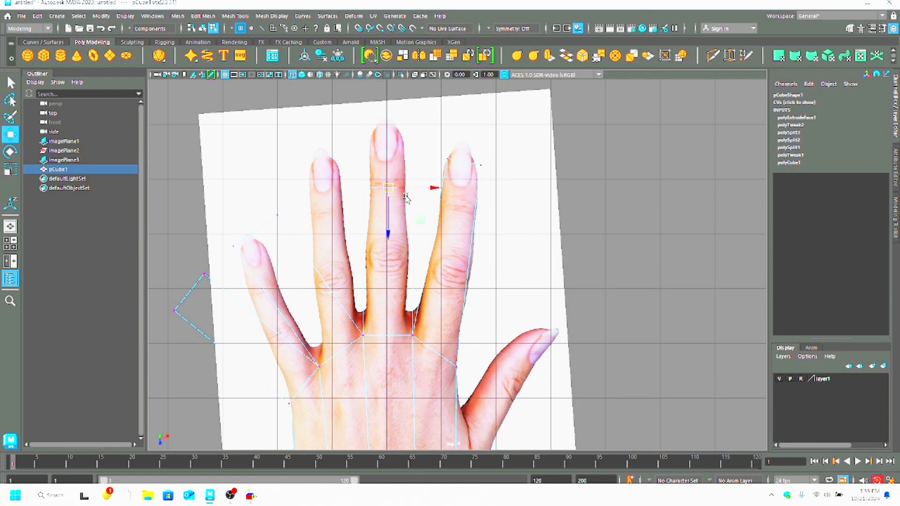
Move the end vertices of the ring and little finger blocks onto their fingertips in the top view photo
{"action": "left_click_drag", "start_coordinate": [225, 237], "coordinate": [283, 217]}
{"action": "left_click_drag", "start_coordinate": [226, 254], "coordinate": [321, 172]}
{"action": "left_click_drag", "start_coordinate": [288, 179], "coordinate": [303, 200]}
{"action": "left_click_drag", "start_coordinate": [216, 255], "coordinate": [191, 287]}
{"action": "left_click_drag", "start_coordinate": [248, 274], "coordinate": [311, 274]}
{"action": "left_click_drag", "start_coordinate": [218, 284], "coordinate": [162, 326]}
{"action": "left_click_drag", "start_coordinate": [219, 310], "coordinate": [289, 310]}
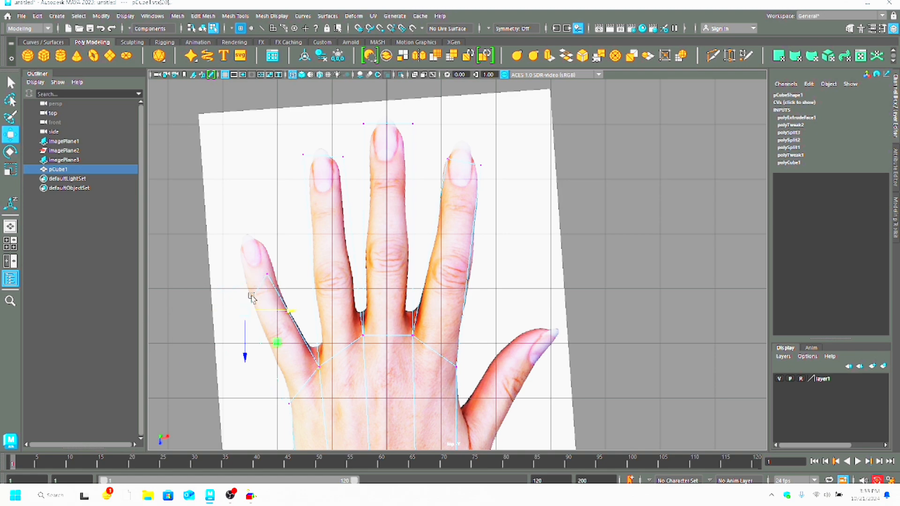
{"action": "left_click_drag", "start_coordinate": [228, 322], "coordinate": [284, 263]}
{"action": "left_click_drag", "start_coordinate": [268, 274], "coordinate": [265, 250]}
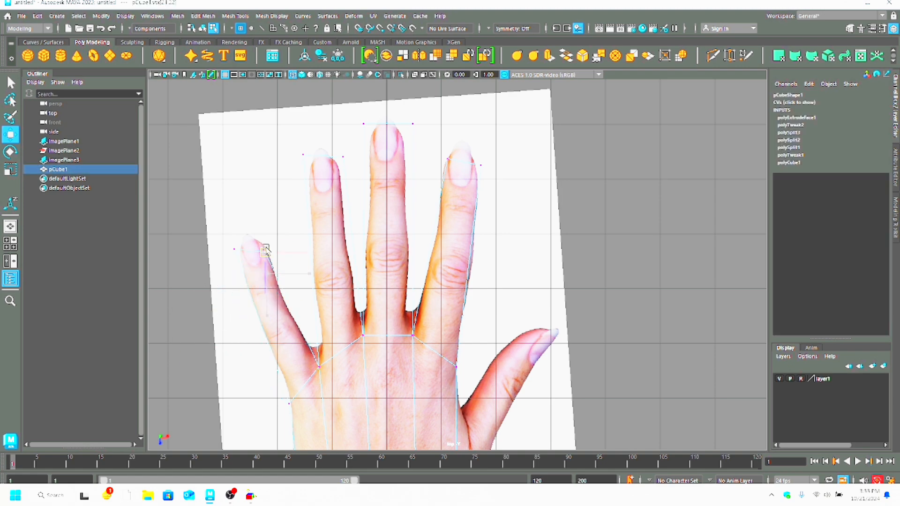
Refine the knuckle vertex between index and middle finger and the end vertices of both fingers against the photo
{"action": "scroll", "coordinate": [461, 377], "scroll_direction": "up", "scroll_amount": 4}
{"action": "scroll", "coordinate": [465, 339], "scroll_direction": "down", "scroll_amount": 5}
{"action": "scroll", "coordinate": [435, 199], "scroll_direction": "up", "scroll_amount": 5}
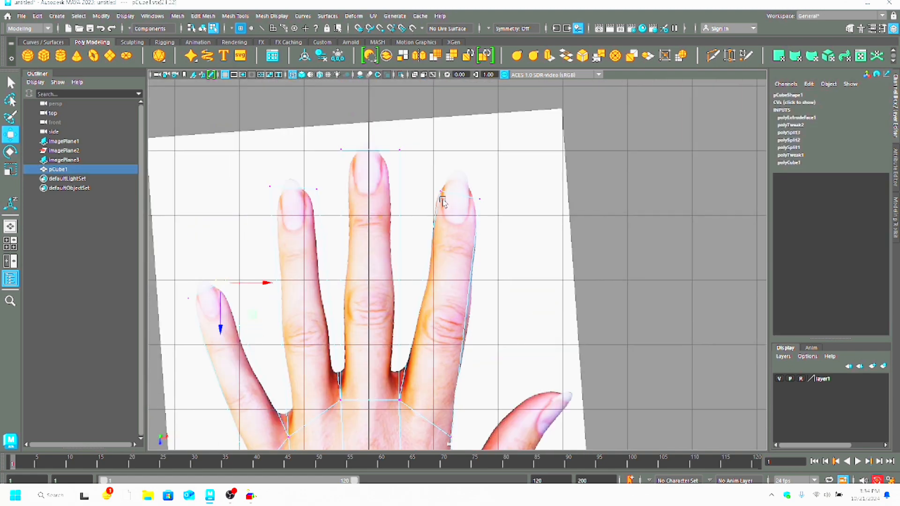
{"action": "left_click_drag", "start_coordinate": [397, 400], "coordinate": [397, 411]}
{"action": "left_click_drag", "start_coordinate": [432, 199], "coordinate": [445, 184]}
{"action": "left_click_drag", "start_coordinate": [441, 191], "coordinate": [440, 186]}
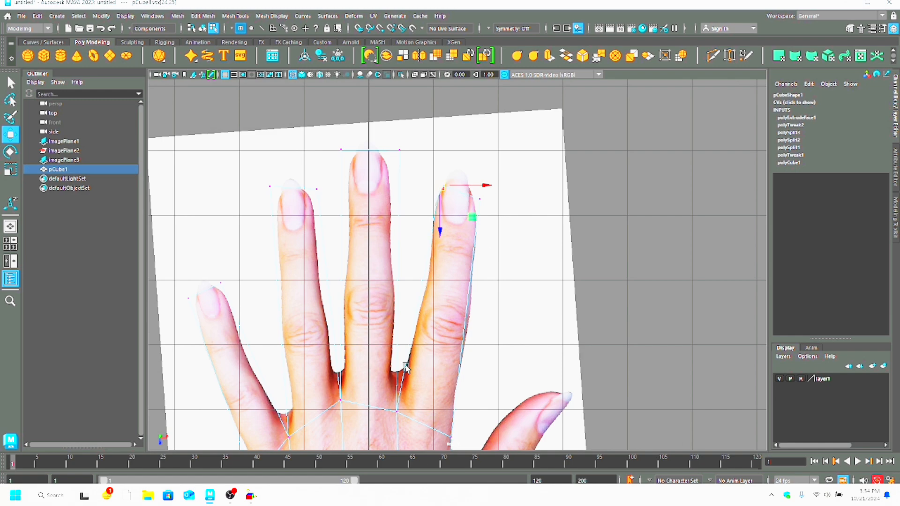
{"action": "left_click_drag", "start_coordinate": [391, 160], "coordinate": [406, 143]}
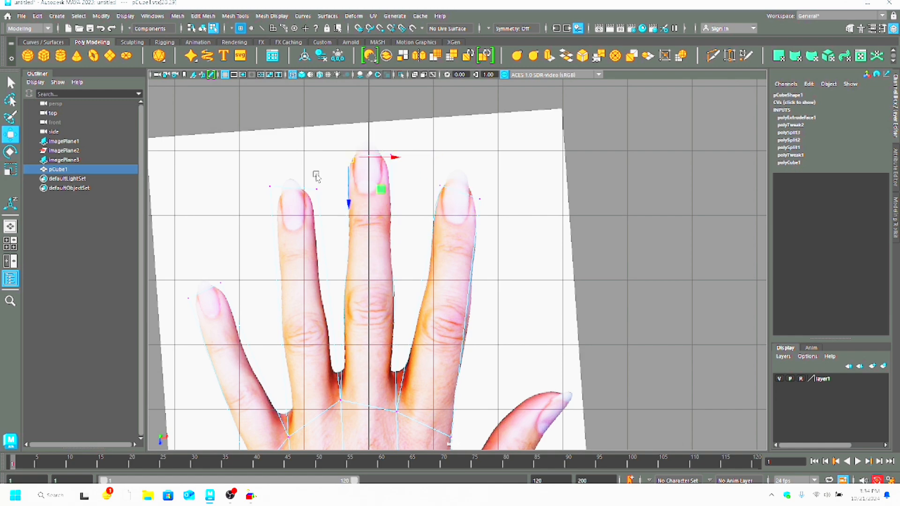
Adjust the end vertices of the ring and little fingers to fit their fingertips in the photo
{"action": "left_click", "coordinate": [278, 187]}
{"action": "left_click_drag", "start_coordinate": [279, 178], "coordinate": [261, 195]}
{"action": "left_click_drag", "start_coordinate": [270, 186], "coordinate": [275, 195]}
{"action": "middle_click_drag", "start_coordinate": [355, 305], "coordinate": [405, 261], "text": "alt"}
{"action": "left_click_drag", "start_coordinate": [259, 226], "coordinate": [282, 249]}
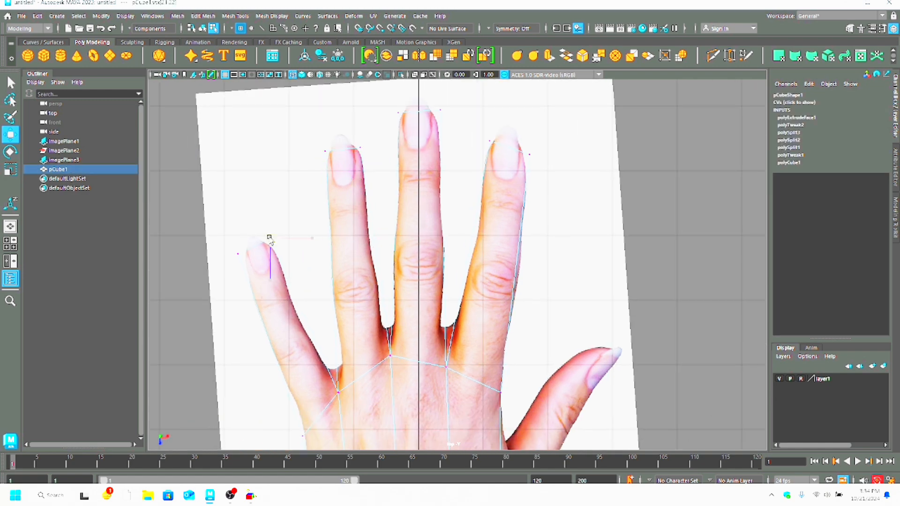
{"action": "middle_click_drag", "start_coordinate": [363, 316], "coordinate": [379, 253], "text": "alt"}
{"action": "left_click", "coordinate": [320, 371]}
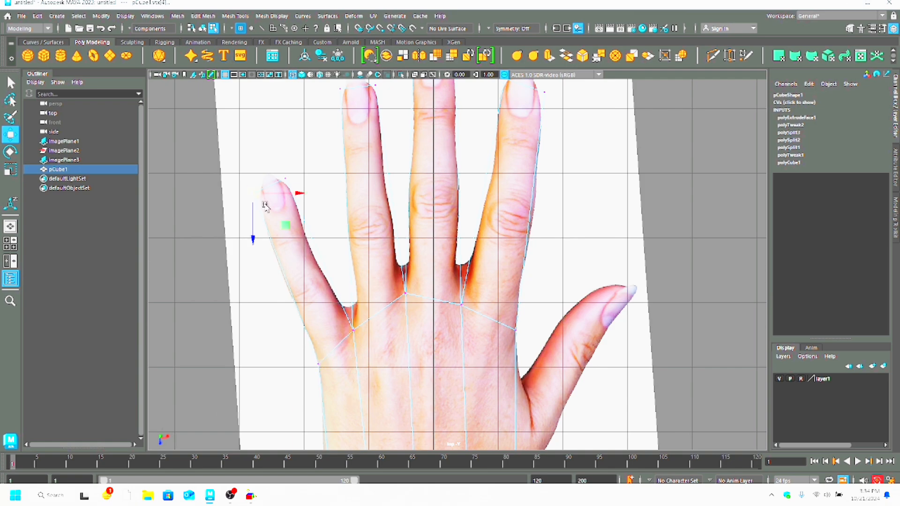
Shift the index finger's outer knuckle vertex slightly towards the wrist and refine the neighbouring knuckle vertex
{"action": "left_click_drag", "start_coordinate": [504, 314], "coordinate": [526, 341]}
{"action": "left_click_drag", "start_coordinate": [516, 331], "coordinate": [516, 334]}
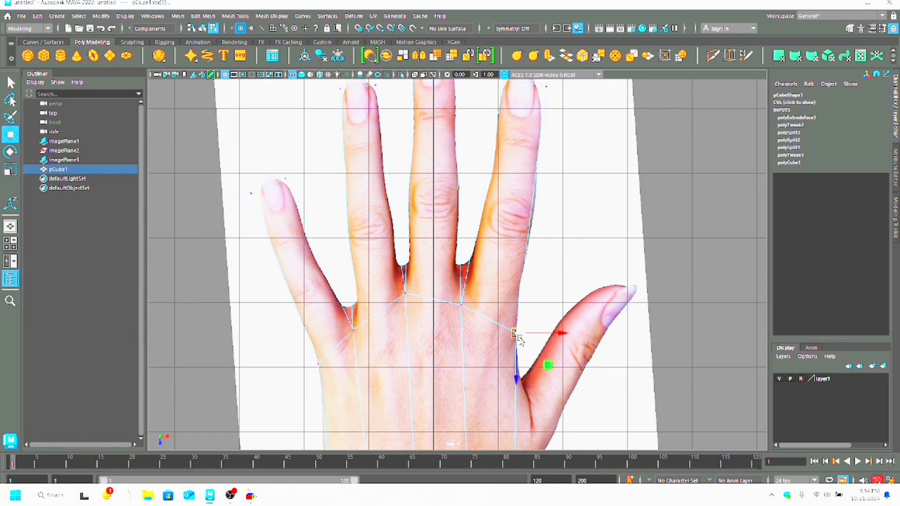
{"action": "mouse_move", "coordinate": [454, 293]}
{"action": "left_mouse_down"}
{"action": "mouse_move", "coordinate": [469, 317]}
{"action": "mouse_move", "coordinate": [464, 306]}
{"action": "left_mouse_up"}
{"action": "middle_click_drag", "start_coordinate": [506, 404], "coordinate": [501, 344], "text": "alt"}
{"action": "scroll", "coordinate": [508, 375], "scroll_direction": "down", "scroll_amount": 4}
{"action": "middle_click_drag", "start_coordinate": [516, 388], "coordinate": [503, 385], "text": "alt"}
Select the end edges of the index finger block in perspective and scale them down vertically
{"action": "key", "text": "space"}
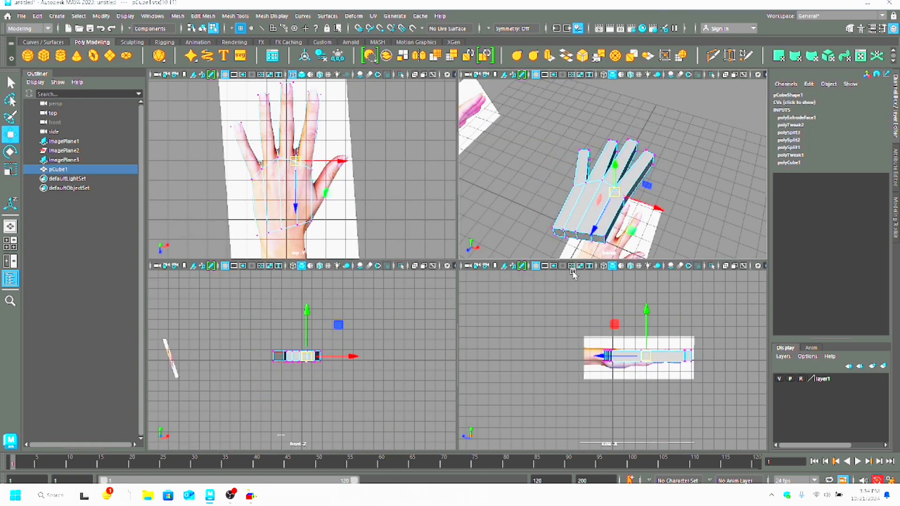
{"action": "key", "text": "space"}
{"action": "left_click_drag", "start_coordinate": [472, 347], "coordinate": [370, 231], "text": "alt"}
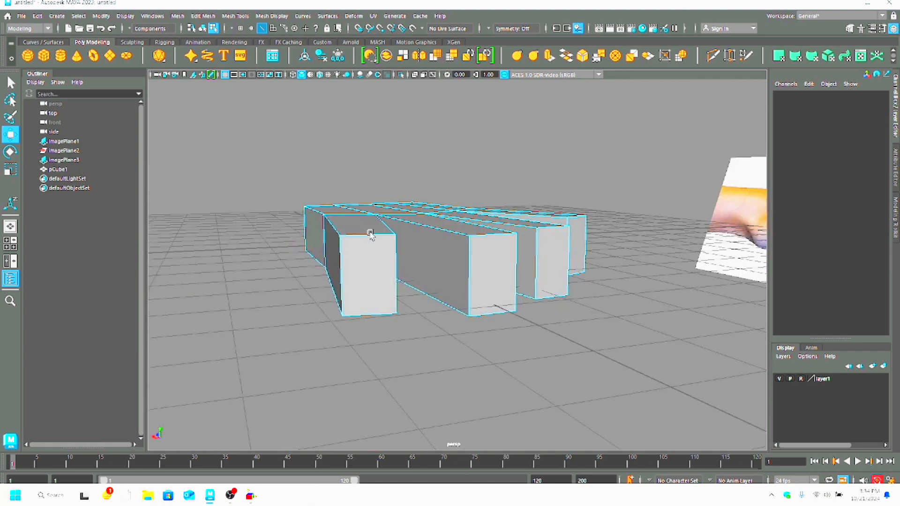
{"action": "left_click", "coordinate": [370, 232]}
{"action": "key", "text": "r"}
{"action": "left_click", "coordinate": [395, 255]}
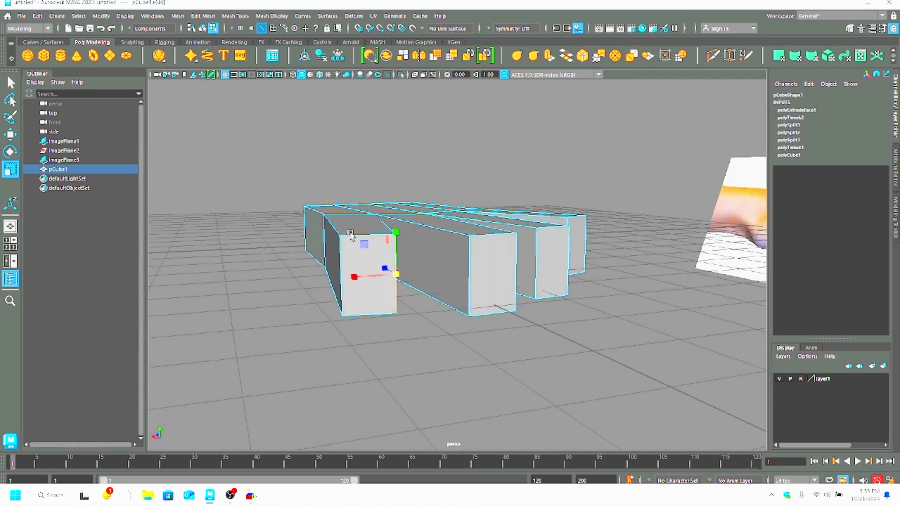
{"action": "left_click", "coordinate": [354, 234]}
{"action": "left_click", "coordinate": [11, 140]}
{"action": "left_click", "coordinate": [341, 265]}
{"action": "left_click", "coordinate": [376, 314], "text": "shift"}
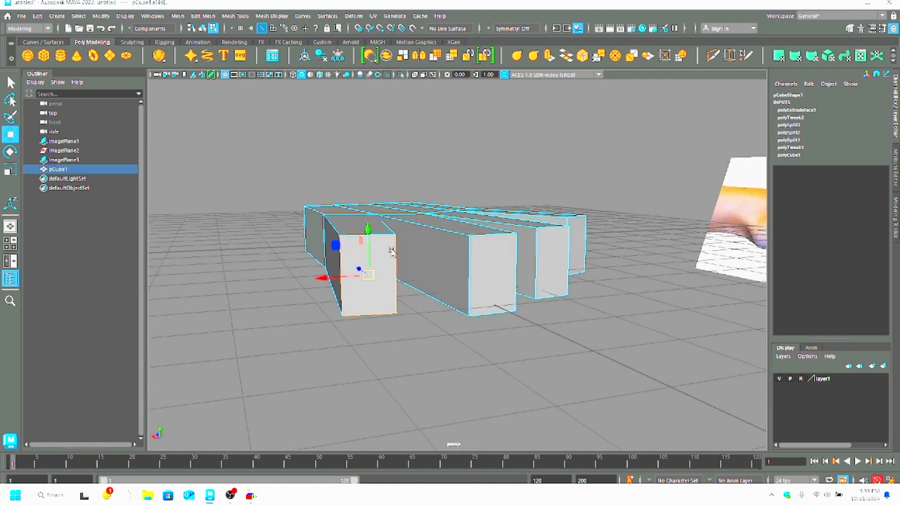
{"action": "left_click", "coordinate": [16, 170]}
{"action": "left_click_drag", "start_coordinate": [368, 232], "coordinate": [444, 238]}
{"action": "left_click", "coordinate": [444, 237]}
Scale the end edges of the middle and ring finger blocks down vertically
{"action": "left_click_drag", "start_coordinate": [479, 310], "coordinate": [454, 283], "text": "alt"}
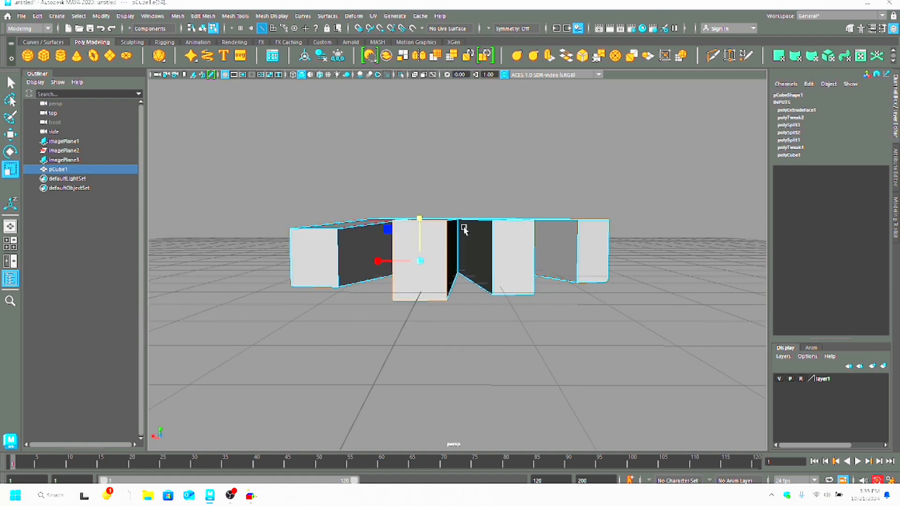
{"action": "left_click_drag", "start_coordinate": [420, 219], "coordinate": [425, 228]}
{"action": "left_click", "coordinate": [506, 219]}
{"action": "left_click", "coordinate": [491, 253], "text": "shift"}
{"action": "left_click", "coordinate": [513, 294], "text": "shift"}
{"action": "left_click", "coordinate": [533, 256], "text": "shift"}
{"action": "left_click_drag", "start_coordinate": [512, 215], "coordinate": [473, 294]}
Scale the little finger's end edges down vertically, and thin the index finger's end further
{"action": "left_click", "coordinate": [573, 249]}
{"action": "left_click", "coordinate": [547, 289], "text": "shift"}
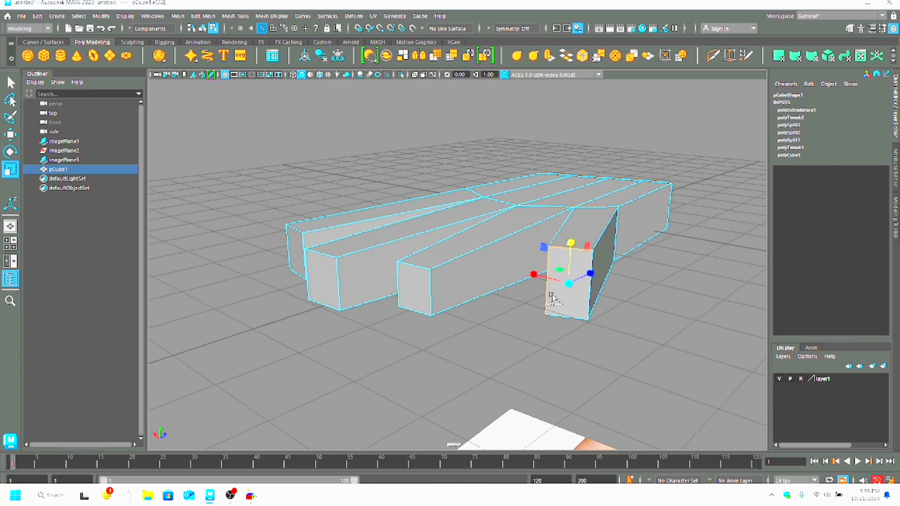
{"action": "left_click_drag", "start_coordinate": [590, 288], "coordinate": [435, 220], "text": "alt"}
{"action": "left_click", "coordinate": [463, 254]}
{"action": "left_click_drag", "start_coordinate": [435, 222], "coordinate": [462, 248], "text": "alt"}
{"action": "left_click", "coordinate": [360, 245]}
{"action": "left_click", "coordinate": [369, 306], "text": "shift"}
{"action": "left_click", "coordinate": [389, 277], "text": "shift"}
{"action": "left_click_drag", "start_coordinate": [360, 236], "coordinate": [505, 333]}
{"action": "scroll", "coordinate": [436, 313], "scroll_direction": "down", "scroll_amount": 3}
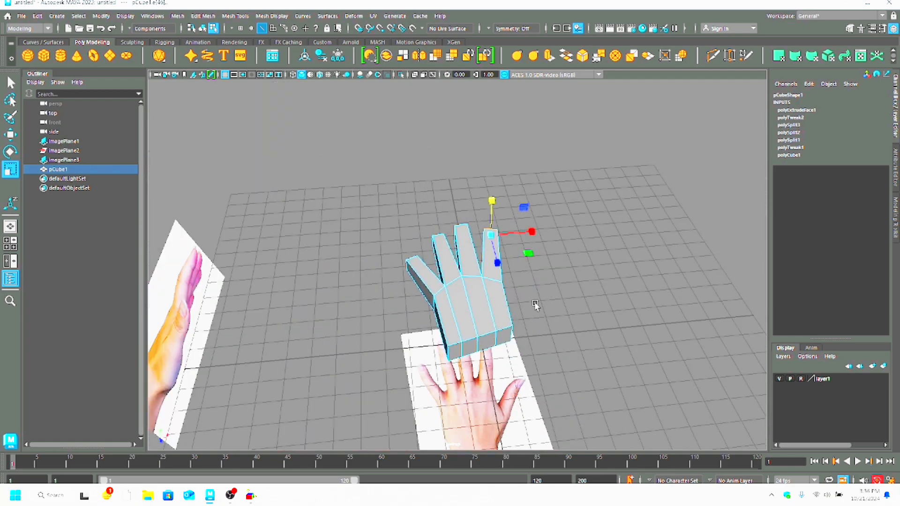
Preview the hand mesh smoothed, inspect its shape in perspective, and return to the unsmoothed display
{"action": "scroll", "coordinate": [536, 305], "scroll_direction": "down", "scroll_amount": 3}
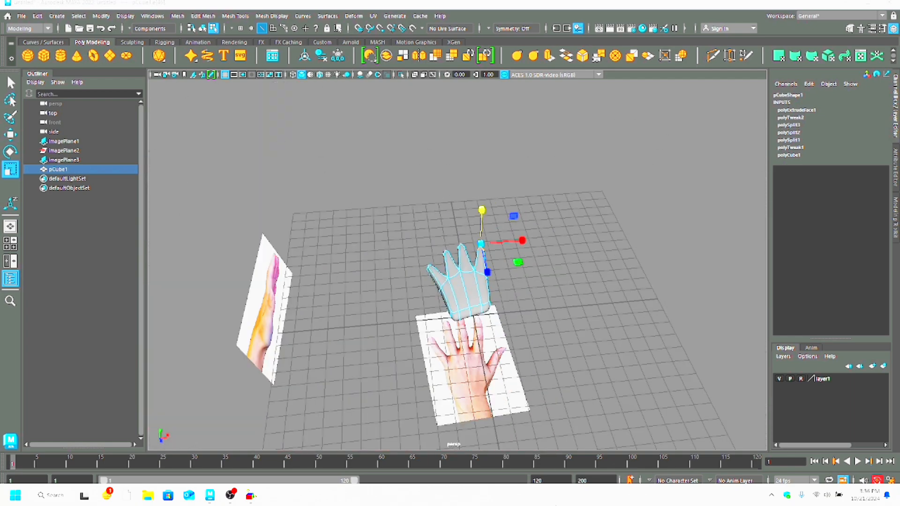
{"action": "left_click", "coordinate": [525, 336]}
{"action": "left_click_drag", "start_coordinate": [525, 335], "coordinate": [460, 328], "text": "alt"}
{"action": "scroll", "coordinate": [459, 328], "scroll_direction": "up", "scroll_amount": 1}
{"action": "scroll", "coordinate": [482, 246], "scroll_direction": "up", "scroll_amount": 2}
{"action": "left_click_drag", "start_coordinate": [483, 246], "coordinate": [525, 304], "text": "alt"}
{"action": "scroll", "coordinate": [478, 269], "scroll_direction": "up", "scroll_amount": 1}
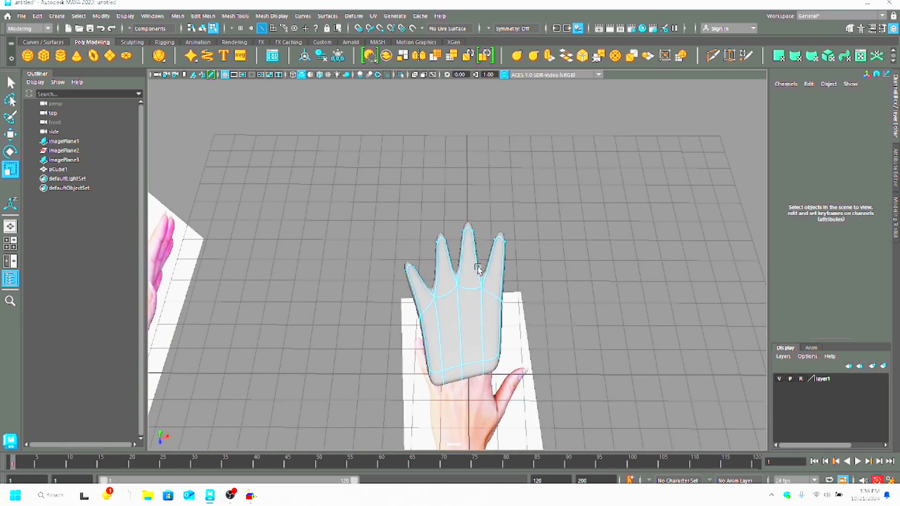
{"action": "key", "text": "1"}
Cut three cross edges around each of the four fingers at the joints and finger bases in the top view
{"action": "key", "text": "space"}
{"action": "key", "text": "space"}
{"action": "scroll", "coordinate": [516, 263], "scroll_direction": "up", "scroll_amount": 2}
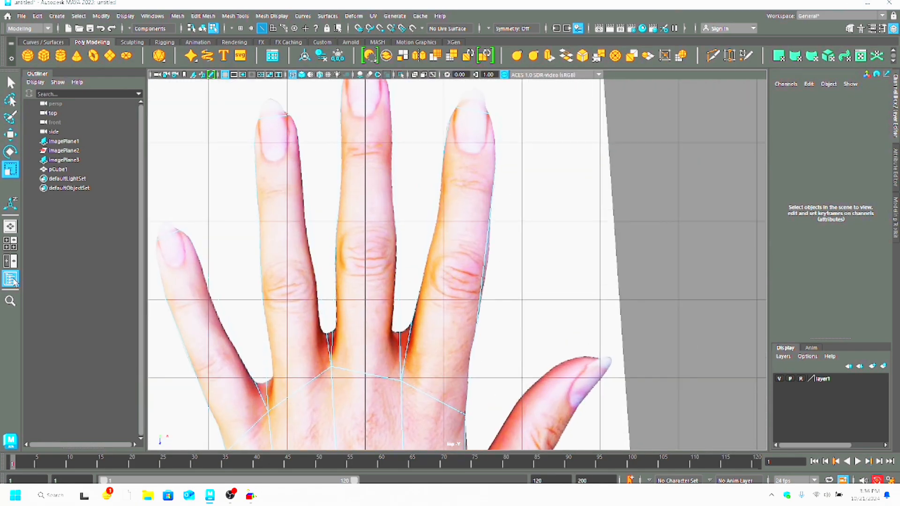
{"action": "left_click", "coordinate": [712, 56]}
{"action": "left_click", "coordinate": [502, 116]}
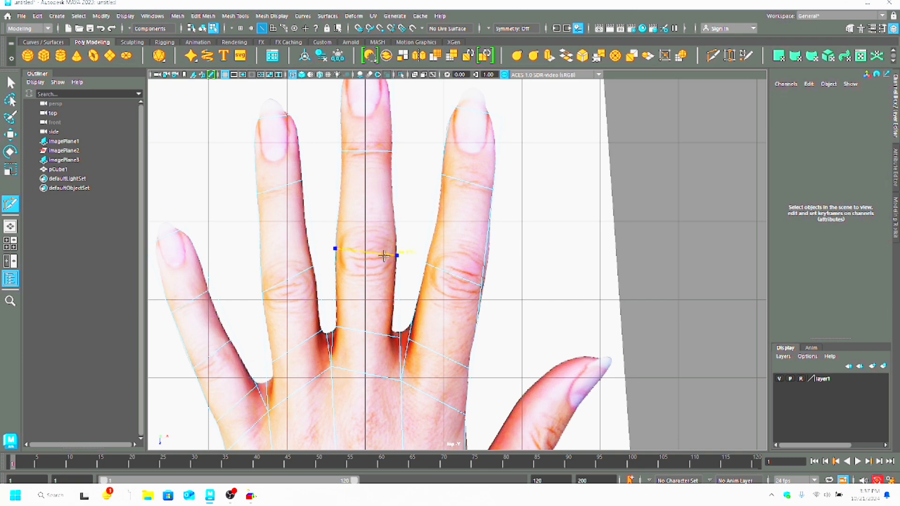
{"action": "scroll", "coordinate": [453, 313], "scroll_direction": "down", "scroll_amount": 4}
{"action": "key", "text": "w"}
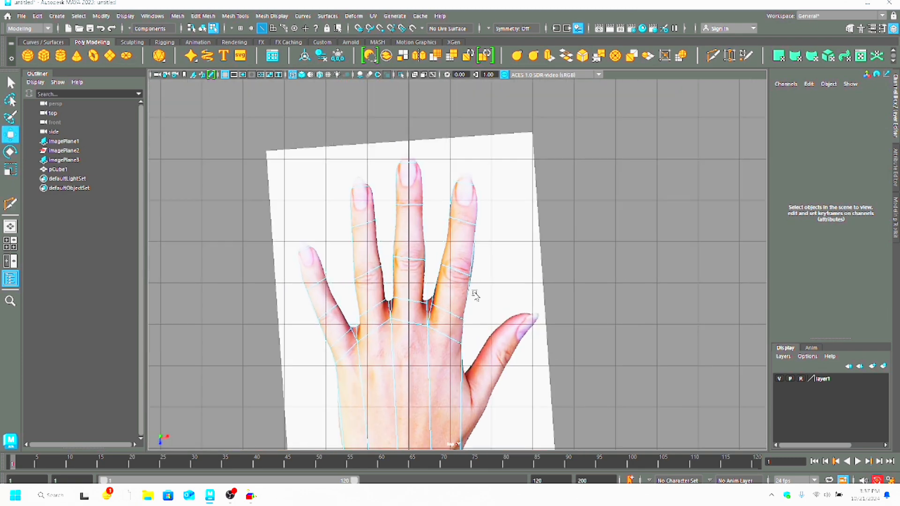
Adjust the index fingertip vertices in the top view to fit the fingertip outline
{"action": "right_click_drag", "start_coordinate": [445, 306], "coordinate": [414, 202]}
{"action": "scroll", "coordinate": [491, 318], "scroll_direction": "up", "scroll_amount": 3}
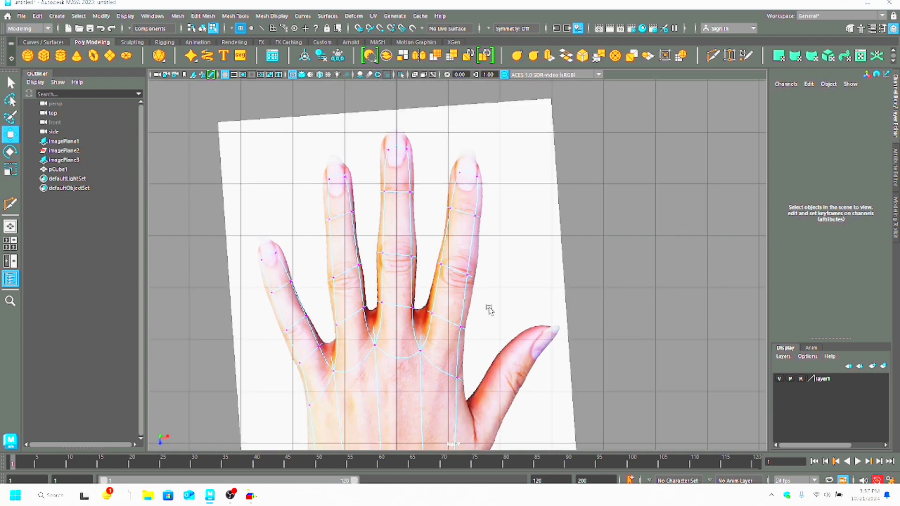
{"action": "scroll", "coordinate": [477, 286], "scroll_direction": "up", "scroll_amount": 3}
{"action": "left_click_drag", "start_coordinate": [489, 236], "coordinate": [512, 266]}
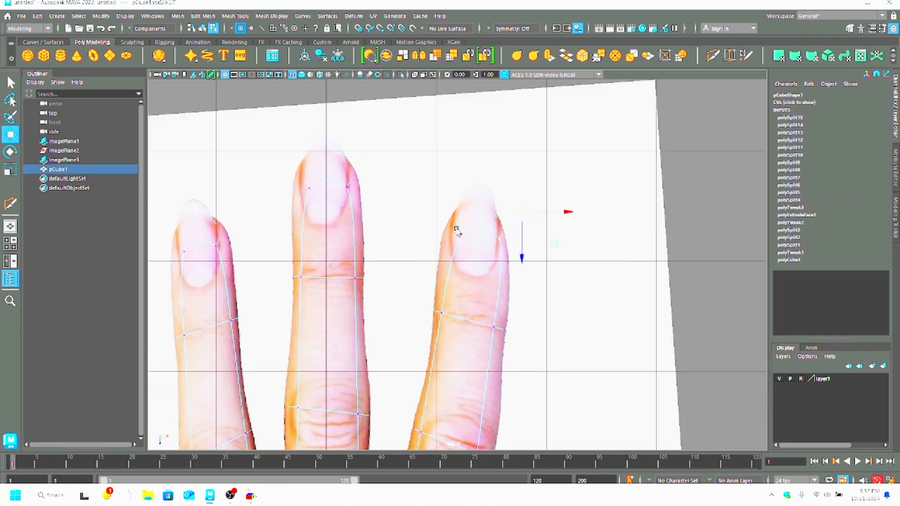
{"action": "left_click_drag", "start_coordinate": [457, 230], "coordinate": [482, 193]}
Fit the index finger's upper and middle joint vertices to the finger outline in the top view
{"action": "left_click_drag", "start_coordinate": [508, 328], "coordinate": [516, 330]}
{"action": "middle_click_drag", "start_coordinate": [517, 331], "coordinate": [524, 270], "text": "alt"}
{"action": "left_click_drag", "start_coordinate": [430, 234], "coordinate": [444, 245]}
{"action": "left_click", "coordinate": [496, 339], "text": "alt"}
{"action": "left_click_drag", "start_coordinate": [477, 380], "coordinate": [504, 404]}
{"action": "left_click_drag", "start_coordinate": [411, 357], "coordinate": [433, 379]}
{"action": "left_click_drag", "start_coordinate": [421, 369], "coordinate": [418, 371]}
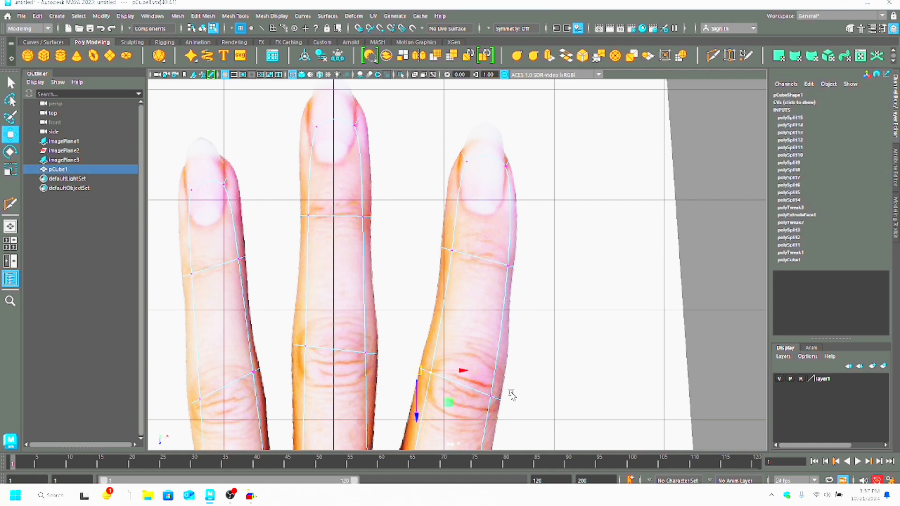
Align the vertices at the base of the index finger with the photo outline
{"action": "middle_click_drag", "start_coordinate": [512, 396], "coordinate": [527, 288], "text": "alt"}
{"action": "left_click_drag", "start_coordinate": [487, 388], "coordinate": [508, 417]}
{"action": "left_click_drag", "start_coordinate": [500, 412], "coordinate": [504, 414]}
{"action": "left_click_drag", "start_coordinate": [409, 348], "coordinate": [429, 379]}
{"action": "left_click_drag", "start_coordinate": [415, 366], "coordinate": [413, 364]}
{"action": "left_click_drag", "start_coordinate": [406, 413], "coordinate": [406, 392]}
Raise the vertex between the index and middle fingers to the web, and fit the index knuckle's outer vertex to the outline
{"action": "middle_click_drag", "start_coordinate": [402, 440], "coordinate": [419, 325], "text": "alt"}
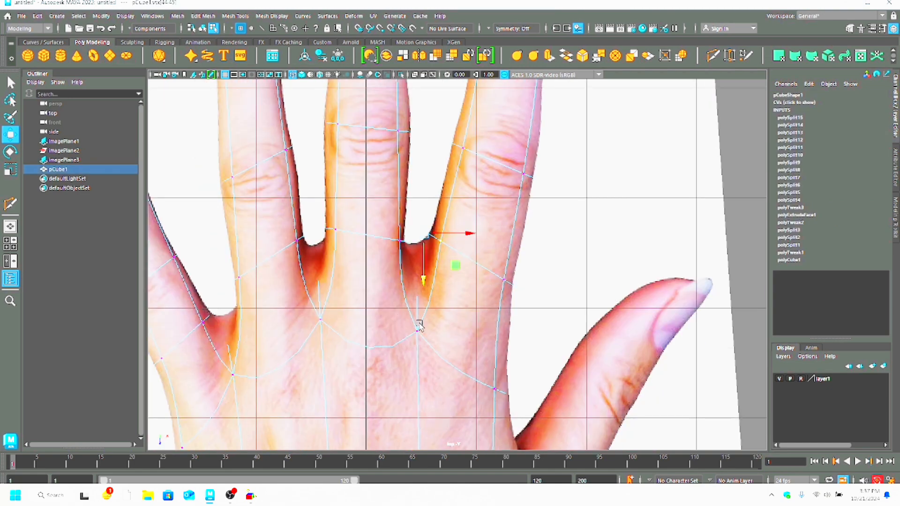
{"action": "left_click_drag", "start_coordinate": [406, 320], "coordinate": [428, 345]}
{"action": "left_click_drag", "start_coordinate": [416, 343], "coordinate": [416, 278]}
{"action": "left_click_drag", "start_coordinate": [485, 365], "coordinate": [507, 399]}
{"action": "left_click_drag", "start_coordinate": [494, 384], "coordinate": [491, 351]}
{"action": "left_click_drag", "start_coordinate": [532, 313], "coordinate": [536, 314]}
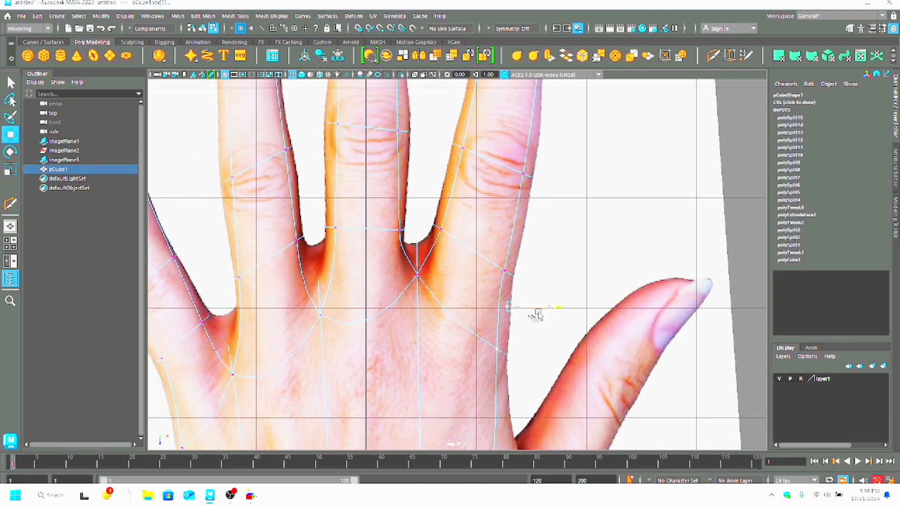
{"action": "right_click_drag", "start_coordinate": [535, 314], "coordinate": [492, 220], "text": "alt"}
Fit the web vertex between the middle and ring fingers and the middle finger's base vertices to the photo
{"action": "mouse_move", "coordinate": [342, 288]}
{"action": "left_mouse_down"}
{"action": "mouse_move", "coordinate": [370, 321]}
{"action": "mouse_move", "coordinate": [351, 273]}
{"action": "left_mouse_up"}
{"action": "left_click_drag", "start_coordinate": [400, 229], "coordinate": [443, 255]}
{"action": "scroll", "coordinate": [394, 211], "scroll_direction": "up", "scroll_amount": 1}
{"action": "left_click_drag", "start_coordinate": [339, 209], "coordinate": [361, 238]}
{"action": "left_click_drag", "start_coordinate": [388, 244], "coordinate": [392, 243]}
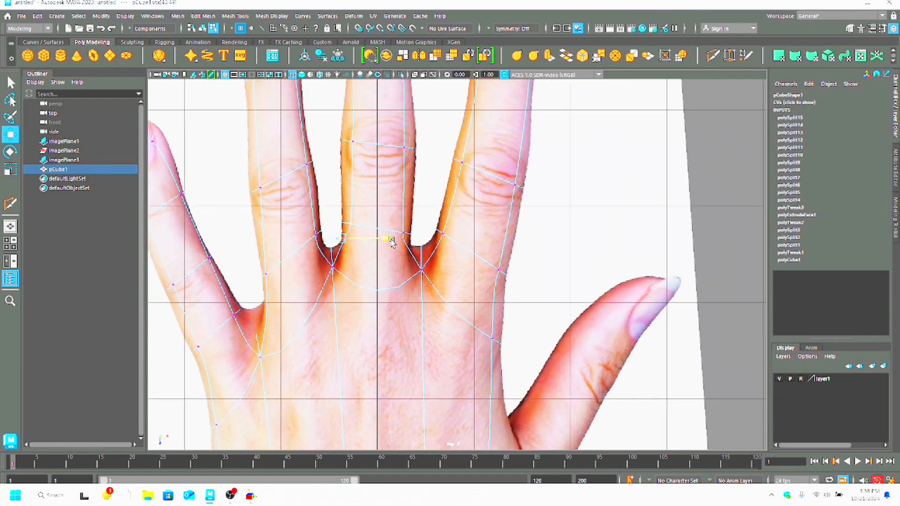
Widen the middle finger's middle joint by moving its two side vertices out to the outline
{"action": "scroll", "coordinate": [407, 206], "scroll_direction": "down", "scroll_amount": 2}
{"action": "left_click_drag", "start_coordinate": [409, 161], "coordinate": [432, 187]}
{"action": "left_click_drag", "start_coordinate": [460, 179], "coordinate": [462, 178]}
{"action": "left_click_drag", "start_coordinate": [365, 157], "coordinate": [387, 183]}
{"action": "left_click_drag", "start_coordinate": [411, 169], "coordinate": [410, 168]}
Adjust the middle finger's upper joint and fingertip vertices to match the photo
{"action": "middle_click_drag", "start_coordinate": [409, 154], "coordinate": [429, 255], "text": "alt"}
{"action": "scroll", "coordinate": [429, 235], "scroll_direction": "up", "scroll_amount": 1}
{"action": "left_click_drag", "start_coordinate": [425, 168], "coordinate": [453, 200]}
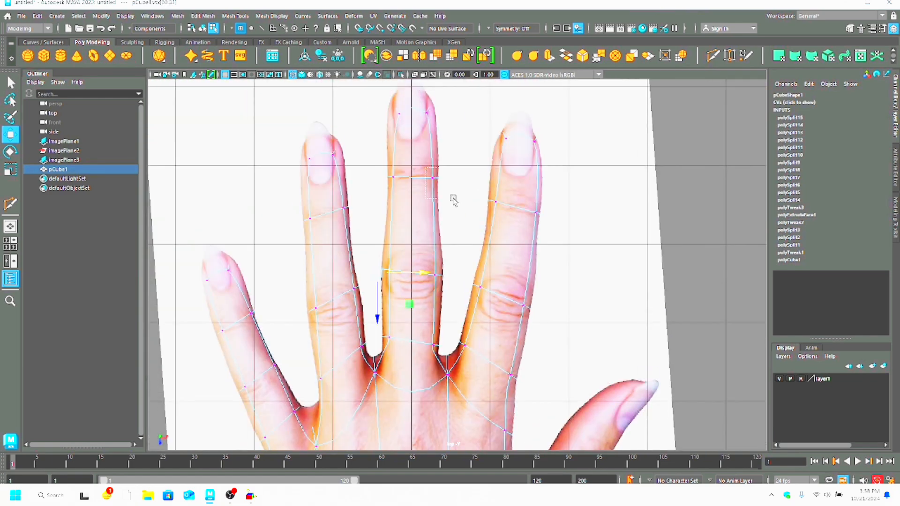
{"action": "scroll", "coordinate": [422, 110], "scroll_direction": "down", "scroll_amount": 2}
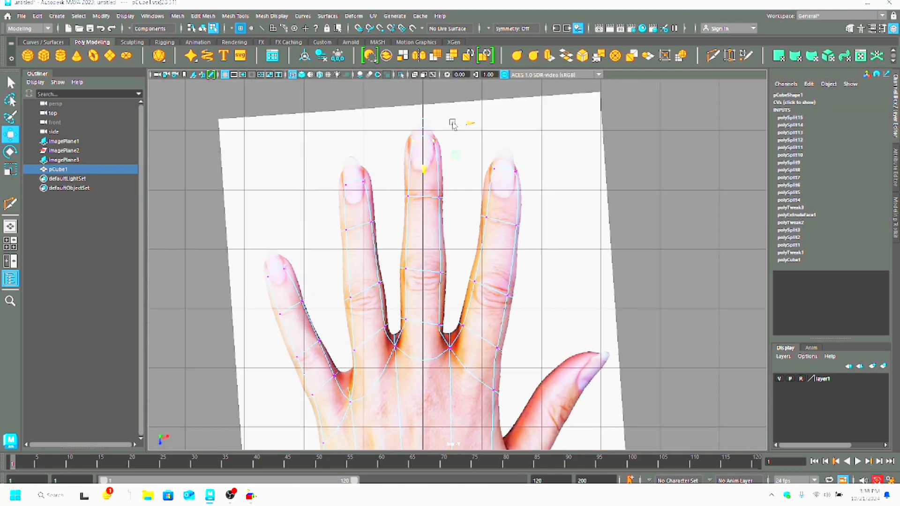
{"action": "left_click_drag", "start_coordinate": [453, 124], "coordinate": [449, 124]}
Reposition the web vertex beside the ring finger and fit the ring finger's base and middle joint vertices to the outline
{"action": "scroll", "coordinate": [497, 152], "scroll_direction": "up", "scroll_amount": 2}
{"action": "middle_click_drag", "start_coordinate": [348, 346], "coordinate": [387, 282], "text": "alt"}
{"action": "left_click_drag", "start_coordinate": [411, 313], "coordinate": [410, 325]}
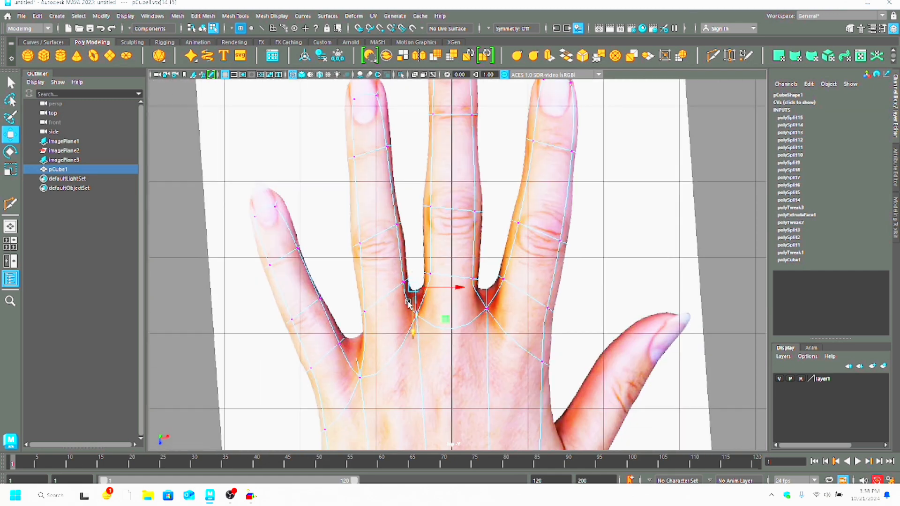
{"action": "left_click_drag", "start_coordinate": [351, 298], "coordinate": [396, 323]}
{"action": "left_click_drag", "start_coordinate": [393, 271], "coordinate": [440, 287]}
{"action": "left_click_drag", "start_coordinate": [347, 231], "coordinate": [387, 213]}
{"action": "left_click_drag", "start_coordinate": [428, 224], "coordinate": [429, 225]}
Adjust the ring finger's upper joint and fingertip vertices to the photo outline
{"action": "left_click_drag", "start_coordinate": [377, 136], "coordinate": [397, 157]}
{"action": "scroll", "coordinate": [400, 133], "scroll_direction": "down", "scroll_amount": 1}
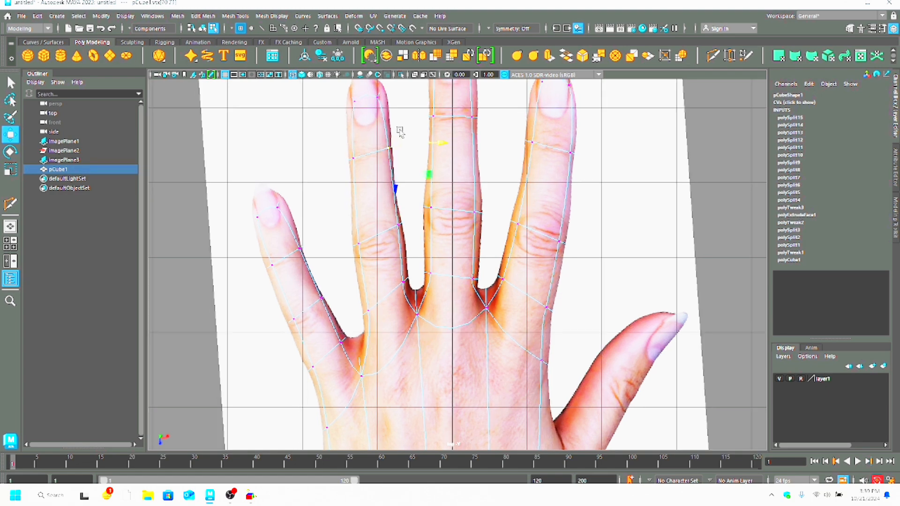
{"action": "middle_click_drag", "start_coordinate": [400, 133], "coordinate": [410, 188], "text": "alt"}
{"action": "left_click_drag", "start_coordinate": [405, 168], "coordinate": [349, 131]}
{"action": "left_click_drag", "start_coordinate": [374, 177], "coordinate": [373, 174]}
Raise the web vertex between the ring and little fingers, and align the neighbouring ring finger base and palm edge vertices
{"action": "middle_click_drag", "start_coordinate": [376, 309], "coordinate": [389, 197], "text": "alt"}
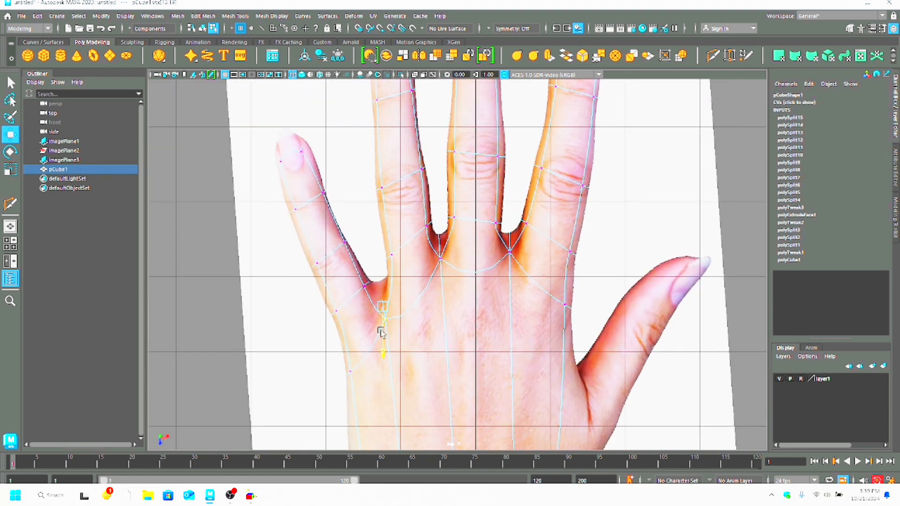
{"action": "left_click_drag", "start_coordinate": [380, 330], "coordinate": [379, 299]}
{"action": "left_click_drag", "start_coordinate": [404, 275], "coordinate": [397, 275]}
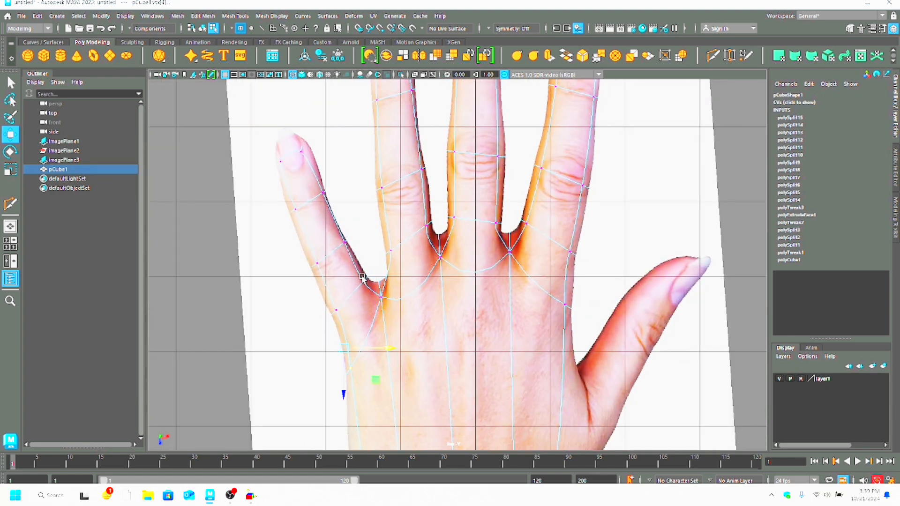
Fit the little finger's joint and fingertip vertices to its outline in the top view
{"action": "left_click_drag", "start_coordinate": [311, 268], "coordinate": [308, 269]}
{"action": "left_click_drag", "start_coordinate": [336, 227], "coordinate": [358, 254]}
{"action": "left_click_drag", "start_coordinate": [353, 238], "coordinate": [349, 245]}
{"action": "left_click_drag", "start_coordinate": [313, 180], "coordinate": [336, 205]}
{"action": "left_click_drag", "start_coordinate": [330, 190], "coordinate": [283, 220]}
{"action": "left_click_drag", "start_coordinate": [293, 211], "coordinate": [291, 219]}
{"action": "left_click_drag", "start_coordinate": [338, 169], "coordinate": [270, 141]}
{"action": "left_click_drag", "start_coordinate": [285, 146], "coordinate": [284, 130]}
{"action": "scroll", "coordinate": [460, 316], "scroll_direction": "down", "scroll_amount": 3}
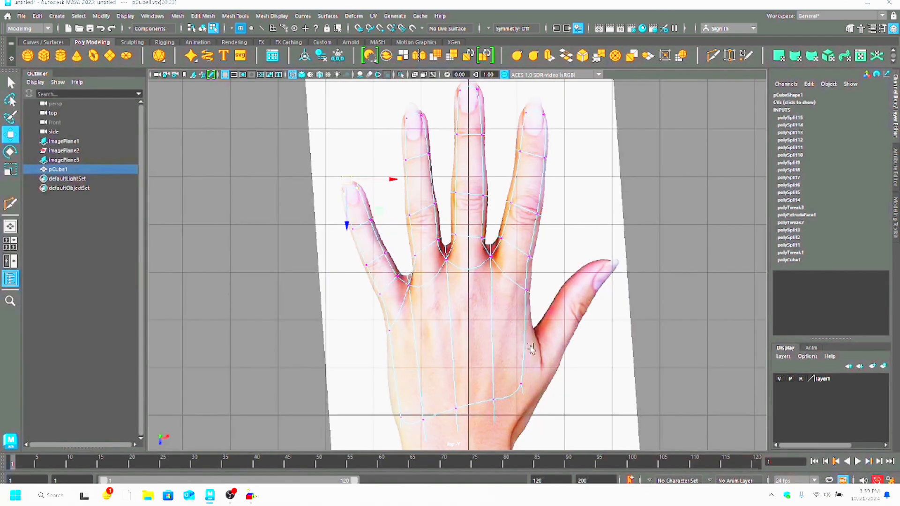
Move the palm's thumb-side and wrist vertices to follow the hand photo's outline
{"action": "middle_click_drag", "start_coordinate": [532, 349], "coordinate": [497, 236], "text": "alt"}
{"action": "left_click_drag", "start_coordinate": [487, 246], "coordinate": [464, 272]}
{"action": "left_click_drag", "start_coordinate": [498, 304], "coordinate": [395, 341]}
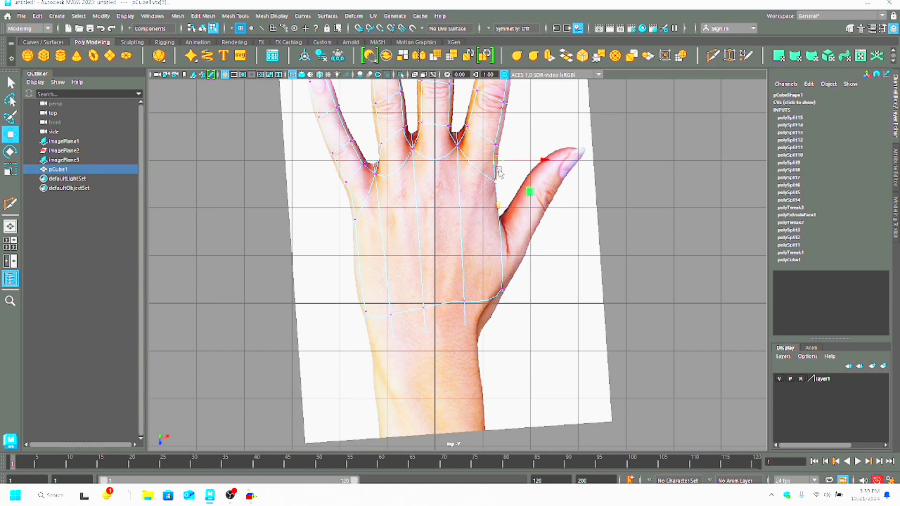
{"action": "left_click_drag", "start_coordinate": [499, 173], "coordinate": [492, 168]}
{"action": "left_click_drag", "start_coordinate": [520, 314], "coordinate": [523, 322]}
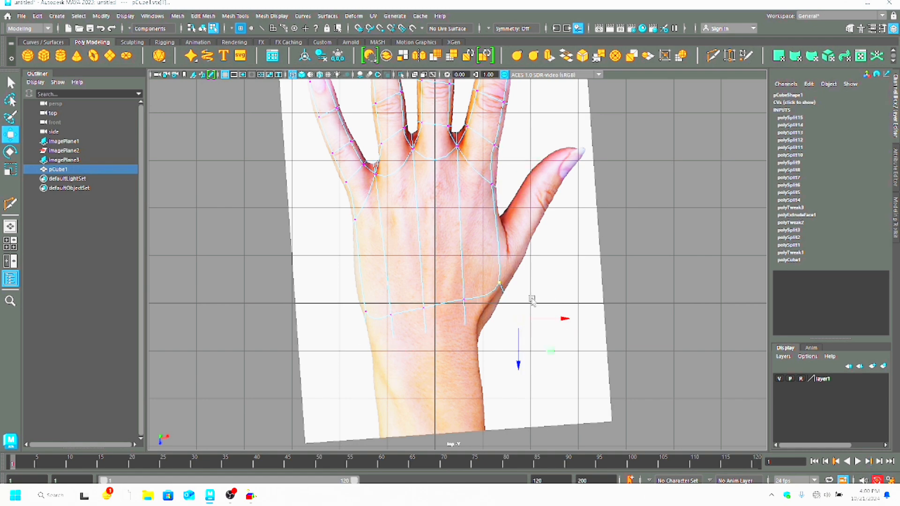
Show the mesh unsmoothed in perspective and delete the faces closing the wrist end
{"action": "scroll", "coordinate": [521, 297], "scroll_direction": "down", "scroll_amount": 4}
{"action": "key", "text": "space"}
{"action": "key", "text": "space"}
{"action": "left_click_drag", "start_coordinate": [476, 361], "coordinate": [399, 332], "text": "alt"}
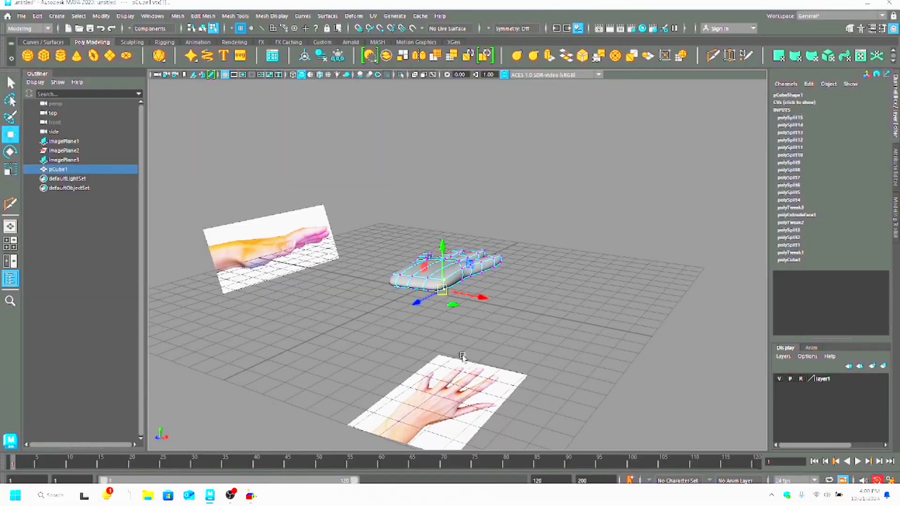
{"action": "left_click_drag", "start_coordinate": [460, 357], "coordinate": [511, 373], "text": "alt"}
{"action": "key", "text": "1"}
{"action": "scroll", "coordinate": [512, 373], "scroll_direction": "up", "scroll_amount": 5}
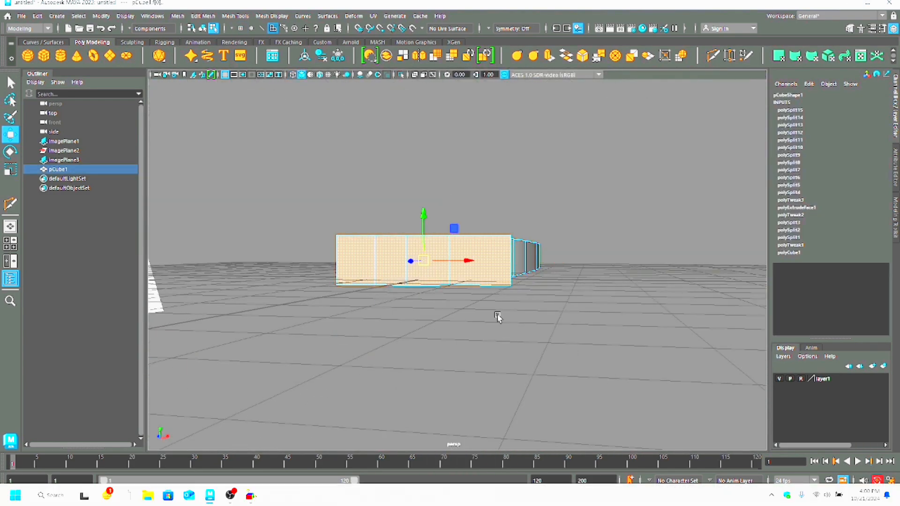
{"action": "left_click", "coordinate": [521, 341]}
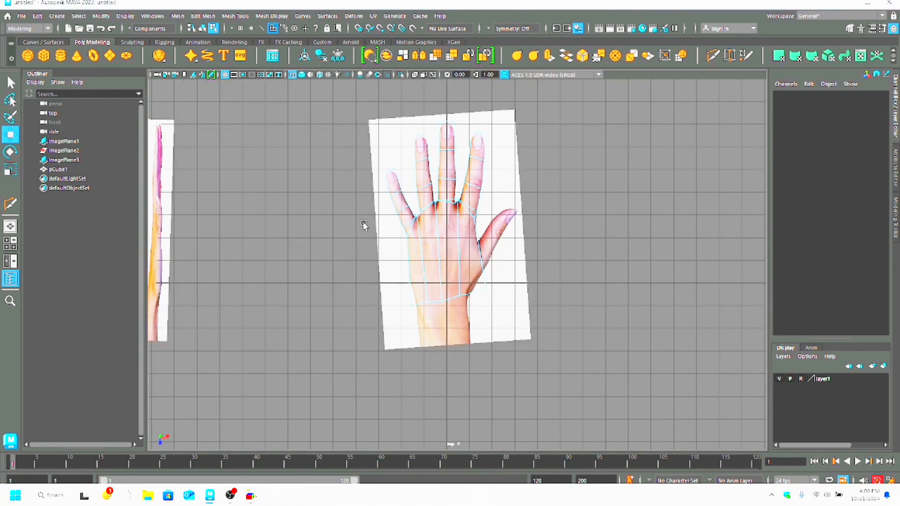
{"action": "left_click", "coordinate": [10, 203]}
{"action": "scroll", "coordinate": [482, 262], "scroll_direction": "up", "scroll_amount": 5}
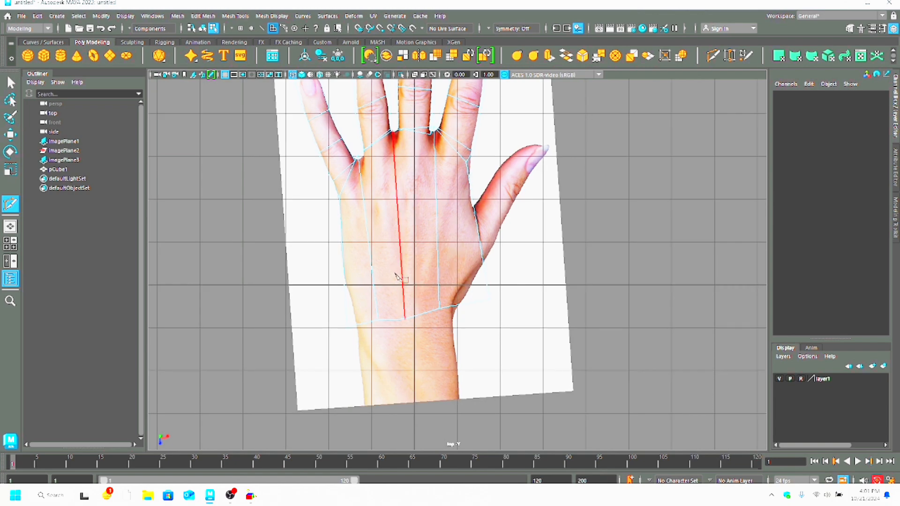
{"action": "left_click", "coordinate": [466, 163]}
{"action": "scroll", "coordinate": [459, 255], "scroll_direction": "down", "scroll_amount": 3}
{"action": "key", "text": "Escape"}
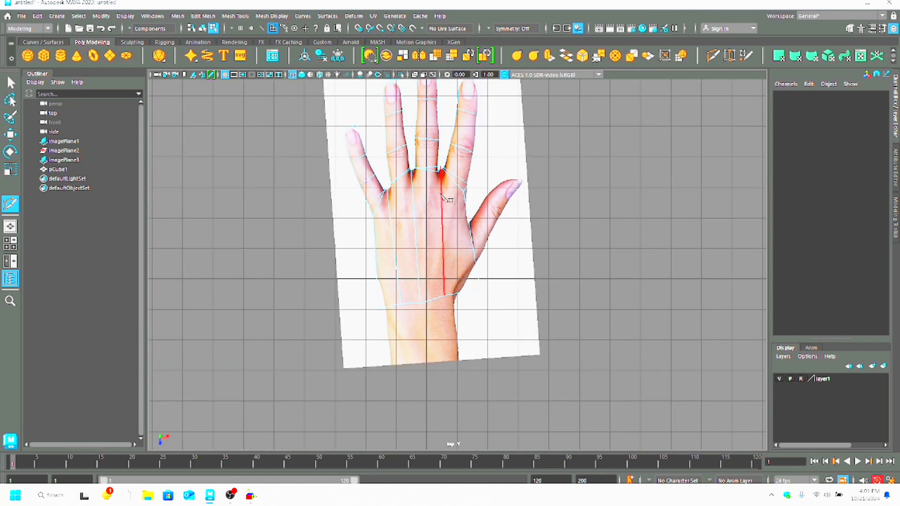
Preview the mesh smoothed and refine the knuckle and web vertices across the finger bases in the top view
{"action": "key", "text": "e"}
{"action": "key", "text": "3"}
{"action": "scroll", "coordinate": [434, 197], "scroll_direction": "up", "scroll_amount": 2}
{"action": "left_click_drag", "start_coordinate": [457, 179], "coordinate": [377, 187]}
{"action": "left_click", "coordinate": [10, 135]}
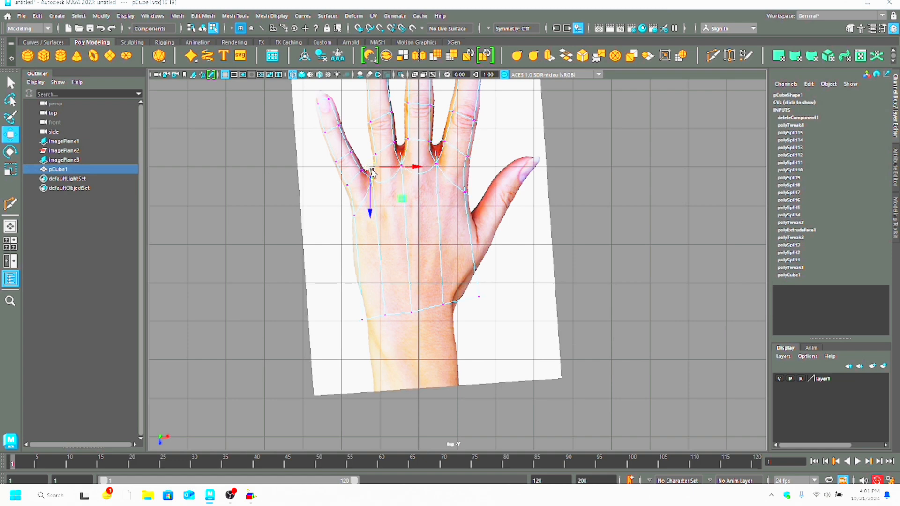
{"action": "left_click", "coordinate": [568, 201]}
{"action": "left_click_drag", "start_coordinate": [393, 156], "coordinate": [411, 172]}
{"action": "left_click_drag", "start_coordinate": [401, 156], "coordinate": [443, 171]}
{"action": "left_click", "coordinate": [615, 225]}
{"action": "left_click_drag", "start_coordinate": [436, 154], "coordinate": [463, 186]}
Insert an edge loop across the middle of the palm
{"action": "left_click", "coordinate": [10, 204]}
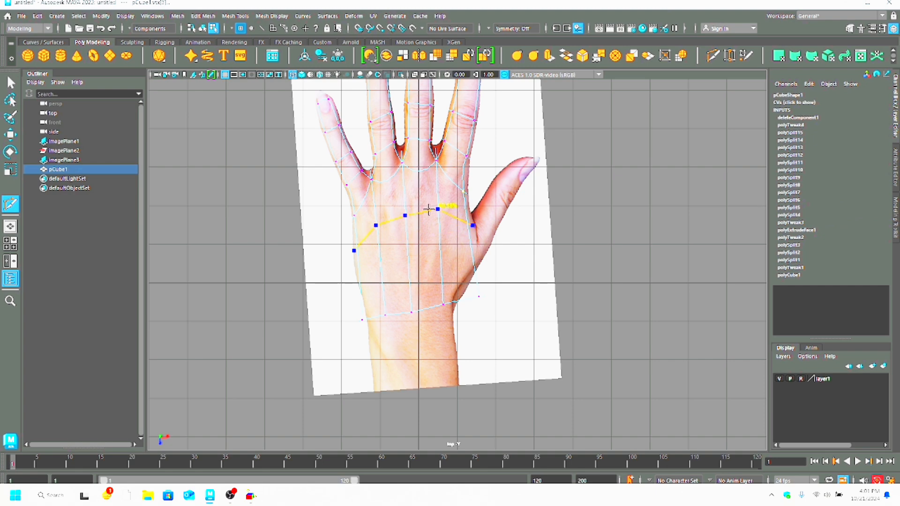
{"action": "left_click", "coordinate": [422, 231], "text": "ctrl"}
{"action": "left_click", "coordinate": [11, 83]}
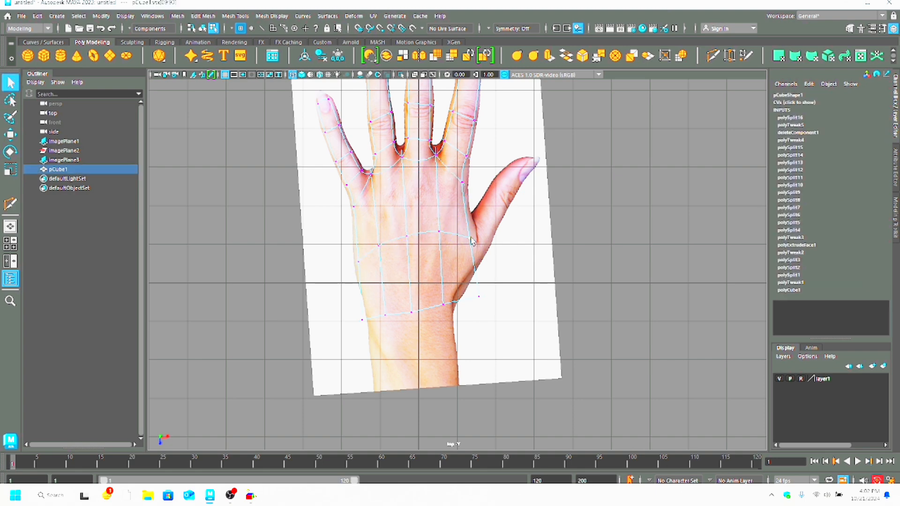
Shape the ends of the new palm loop and the thumb-side wrist corner to the hand outline
{"action": "key", "text": "w"}
{"action": "left_click", "coordinate": [479, 296]}
{"action": "left_click_drag", "start_coordinate": [481, 296], "coordinate": [468, 296]}
{"action": "left_click_drag", "start_coordinate": [471, 217], "coordinate": [477, 198]}
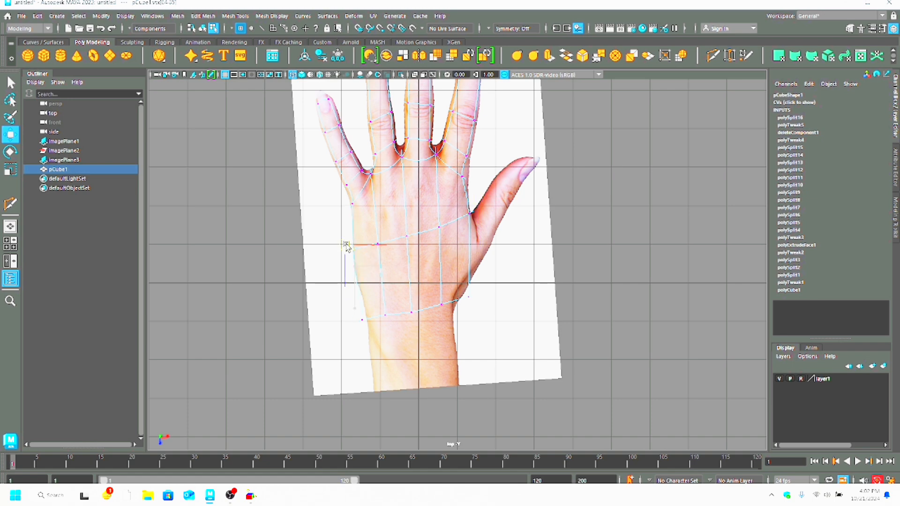
{"action": "left_click", "coordinate": [297, 265]}
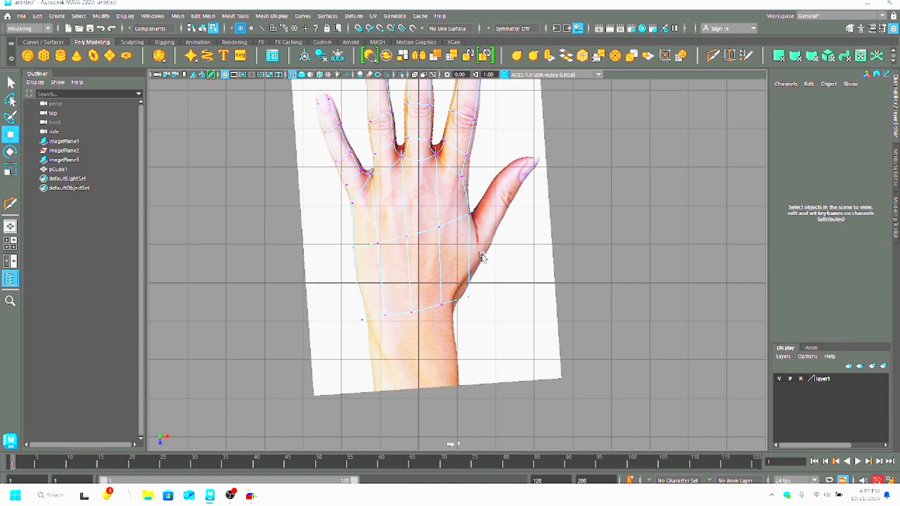
{"action": "left_click", "coordinate": [468, 297]}
{"action": "left_click_drag", "start_coordinate": [475, 304], "coordinate": [485, 274]}
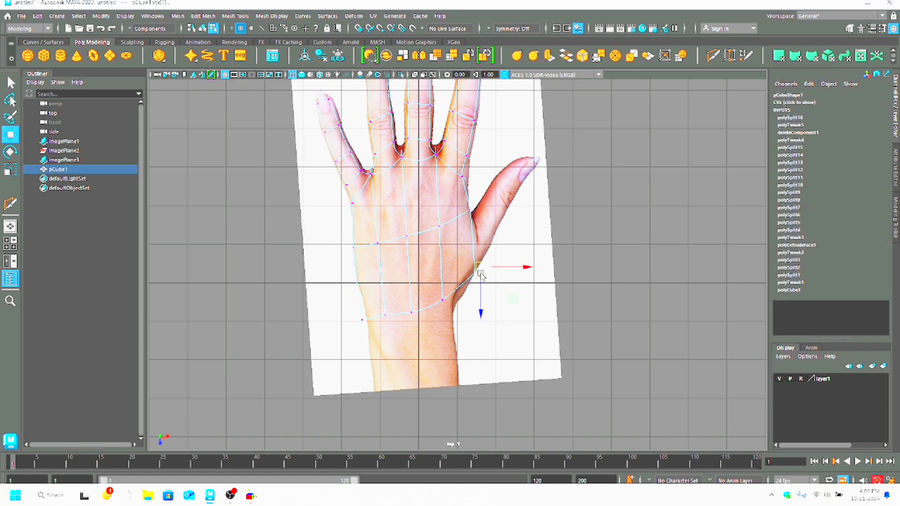
Examine the edges along the palm's thumb side in the top and perspective views
{"action": "right_click_drag", "start_coordinate": [476, 271], "coordinate": [468, 237]}
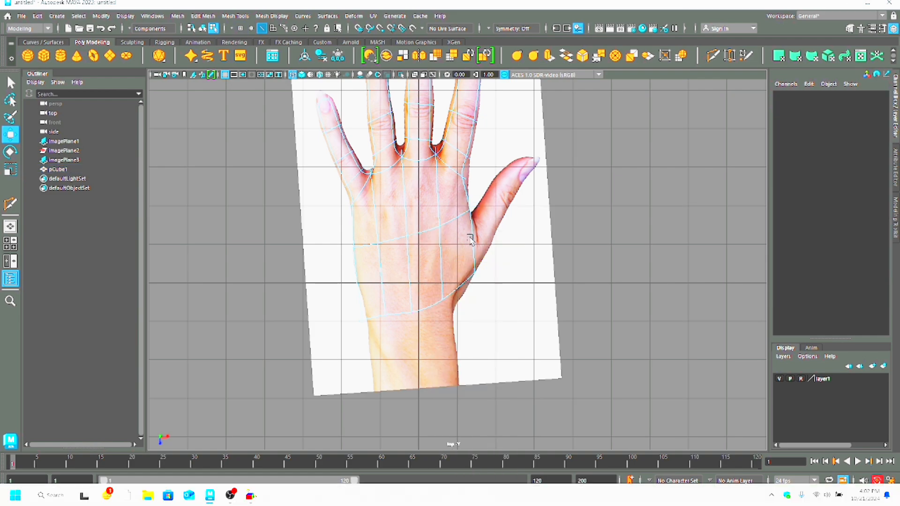
{"action": "left_click", "coordinate": [473, 240]}
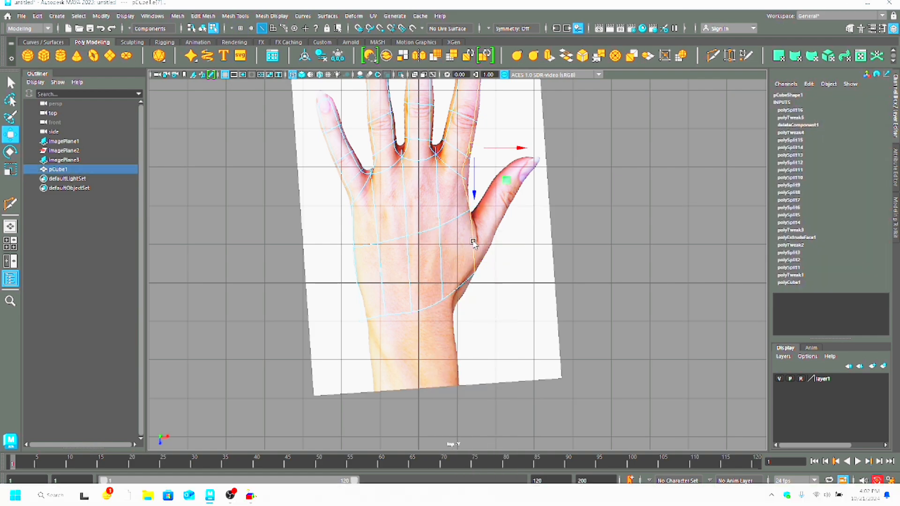
{"action": "key", "text": "space"}
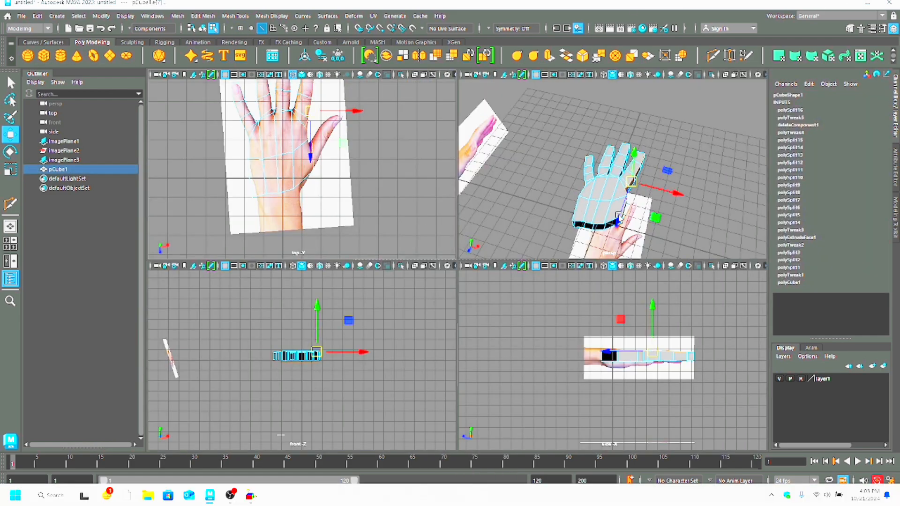
{"action": "key", "text": "space"}
{"action": "left_click_drag", "start_coordinate": [560, 293], "coordinate": [435, 304], "text": "alt"}
{"action": "left_click", "coordinate": [435, 304]}
{"action": "left_click", "coordinate": [10, 87]}
{"action": "scroll", "coordinate": [403, 328], "scroll_direction": "up", "scroll_amount": 5}
{"action": "left_click_drag", "start_coordinate": [413, 347], "coordinate": [398, 319], "text": "alt"}
{"action": "double_click", "coordinate": [351, 309]}
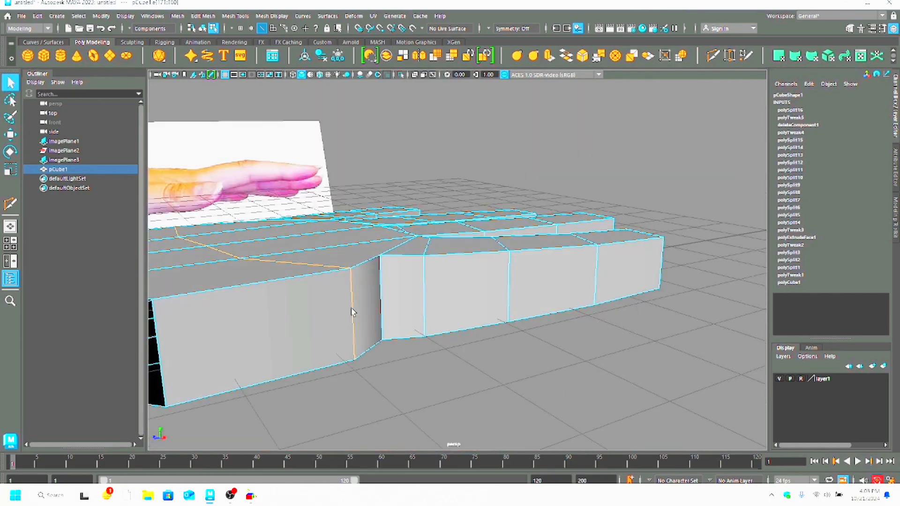
{"action": "left_click_drag", "start_coordinate": [305, 372], "coordinate": [363, 382], "text": "alt"}
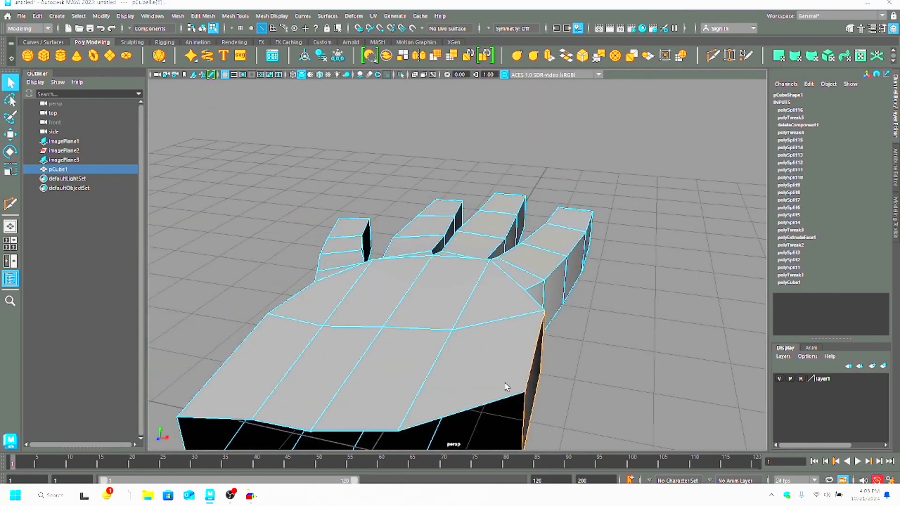
Extrude the palm's thumb-side face outward to start the thumb
{"action": "left_click_drag", "start_coordinate": [506, 387], "coordinate": [409, 317], "text": "alt"}
{"action": "right_click_drag", "start_coordinate": [409, 317], "coordinate": [409, 339]}
{"action": "left_click", "coordinate": [407, 323]}
{"action": "left_click_drag", "start_coordinate": [399, 318], "coordinate": [467, 348], "text": "alt"}
{"action": "left_click", "coordinate": [11, 135]}
{"action": "scroll", "coordinate": [478, 314], "scroll_direction": "down", "scroll_amount": 4}
{"action": "left_click_drag", "start_coordinate": [579, 305], "coordinate": [600, 304], "text": "shift"}
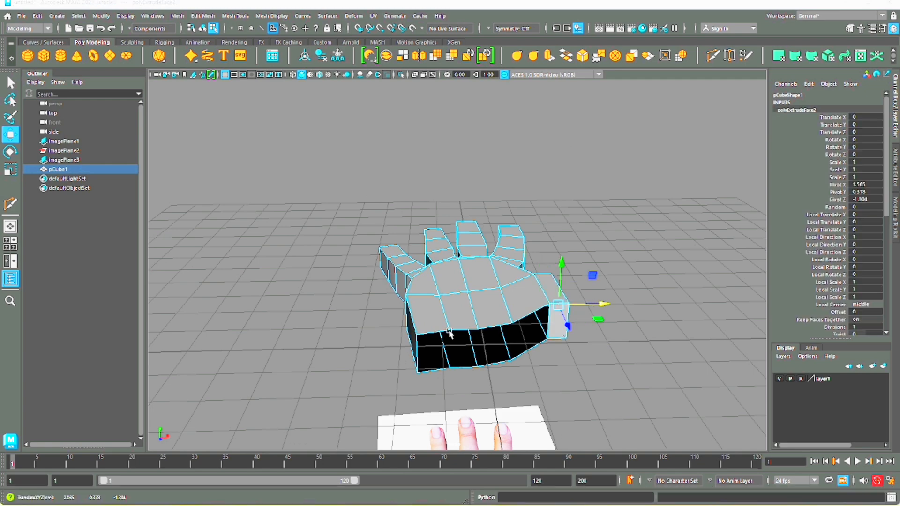
Fit the extruded thumb base's end vertices to the photo in the top view
{"action": "key", "text": "space"}
{"action": "key", "text": "space"}
{"action": "left_click", "coordinate": [10, 170]}
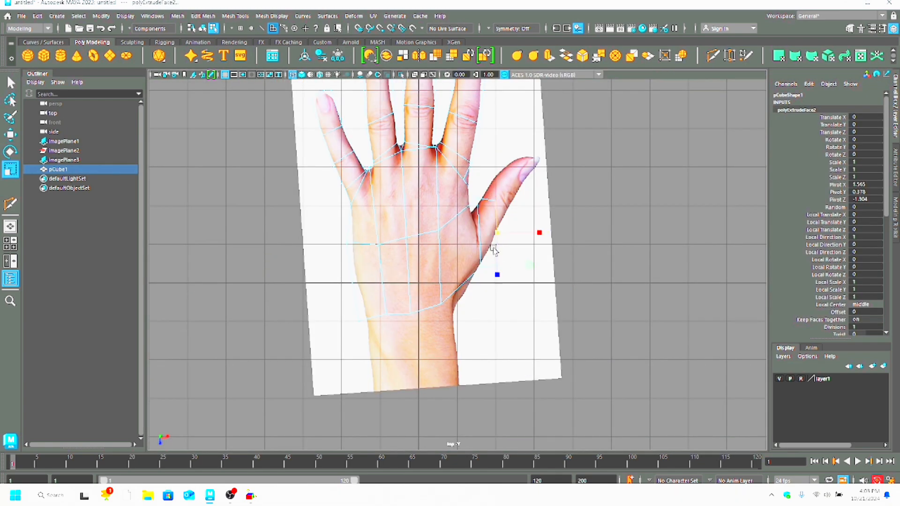
{"action": "right_click_drag", "start_coordinate": [476, 198], "coordinate": [435, 198]}
{"action": "left_click_drag", "start_coordinate": [468, 189], "coordinate": [487, 207]}
{"action": "key", "text": "w"}
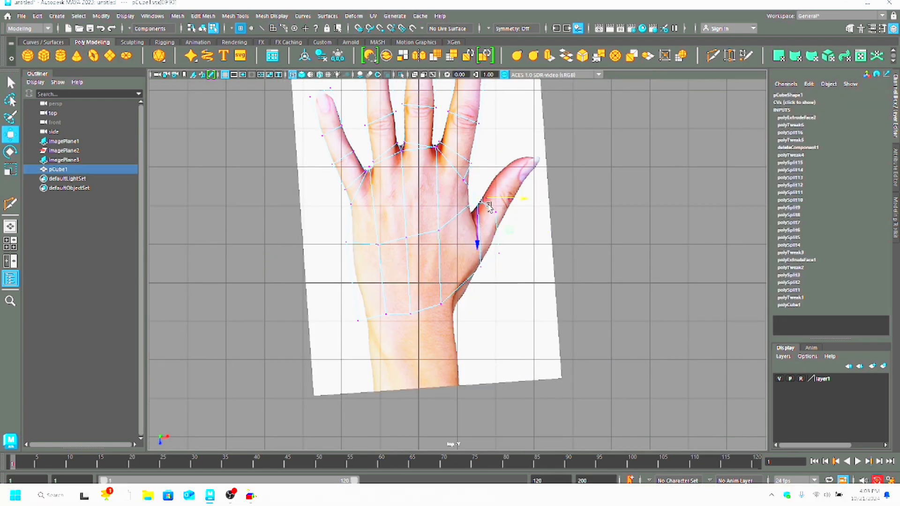
{"action": "right_click_drag", "start_coordinate": [490, 237], "coordinate": [489, 206]}
{"action": "left_click", "coordinate": [486, 230]}
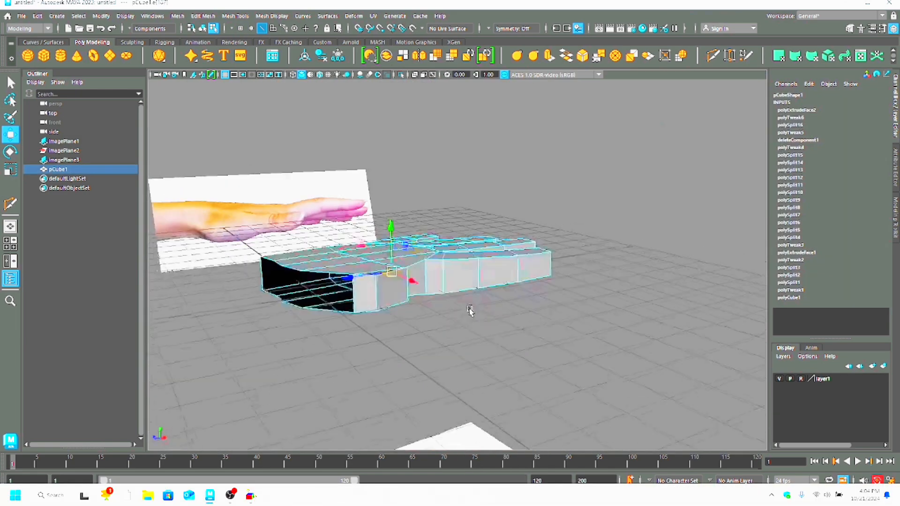
Select the thumb base's end face and extrude it out to the thumb tip in the top view
{"action": "left_click_drag", "start_coordinate": [472, 305], "coordinate": [311, 297], "text": "alt"}
{"action": "key", "text": "F8"}
{"action": "right_click_drag", "start_coordinate": [311, 227], "coordinate": [312, 262]}
{"action": "left_click", "coordinate": [319, 306]}
{"action": "left_click_drag", "start_coordinate": [337, 321], "coordinate": [409, 331], "text": "alt"}
{"action": "key", "text": "space"}
{"action": "key", "text": "space"}
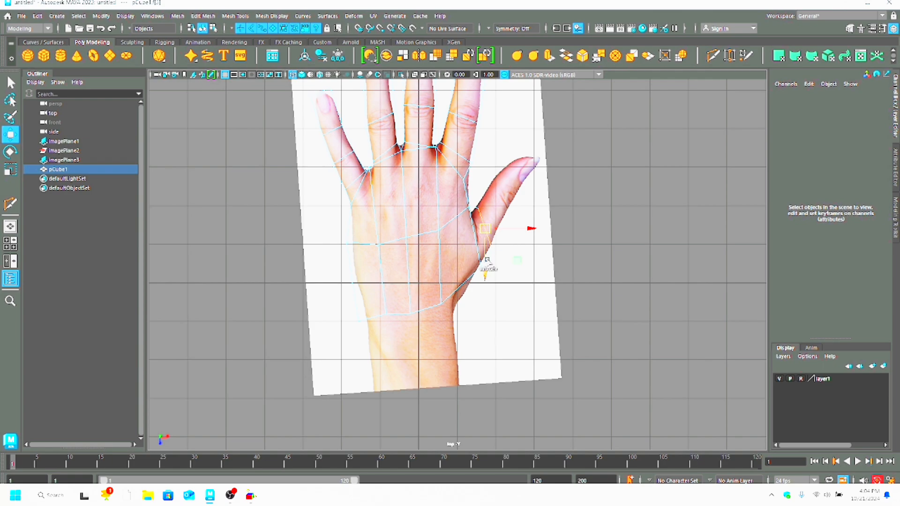
{"action": "key", "text": "ctrl+e"}
{"action": "left_click_drag", "start_coordinate": [485, 214], "coordinate": [535, 154]}
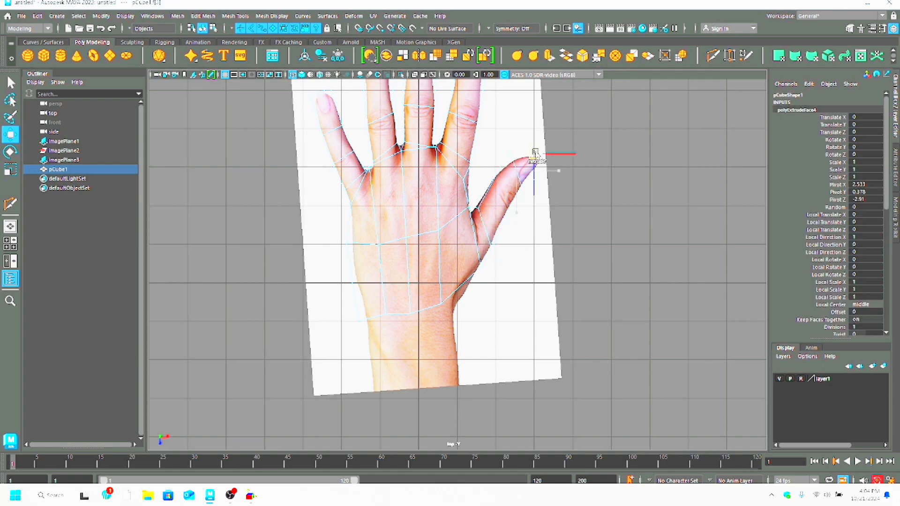
Select the thumb tip's end face in the perspective view for scaling
{"action": "key", "text": "space"}
{"action": "key", "text": "space"}
{"action": "left_click_drag", "start_coordinate": [534, 356], "coordinate": [361, 368], "text": "alt"}
{"action": "left_click", "coordinate": [440, 347]}
{"action": "double_click", "coordinate": [282, 271]}
{"action": "right_click_drag", "start_coordinate": [297, 226], "coordinate": [298, 263]}
{"action": "right_click_drag", "start_coordinate": [300, 295], "coordinate": [300, 322]}
{"action": "left_click", "coordinate": [302, 303]}
{"action": "left_click_drag", "start_coordinate": [302, 303], "coordinate": [370, 295], "text": "alt"}
{"action": "scroll", "coordinate": [423, 355], "scroll_direction": "up", "scroll_amount": 4}
{"action": "left_click", "coordinate": [368, 295]}
{"action": "key", "text": "r"}
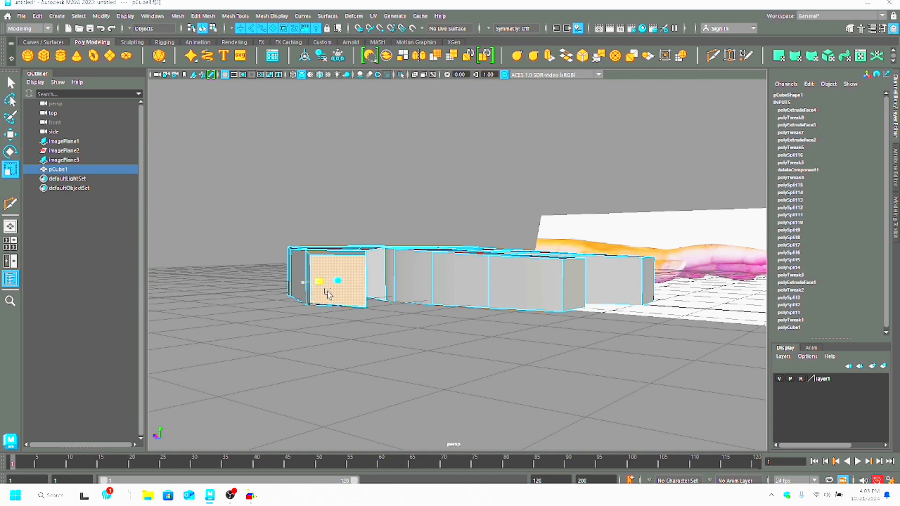
{"action": "left_click_drag", "start_coordinate": [335, 242], "coordinate": [379, 278], "text": "alt"}
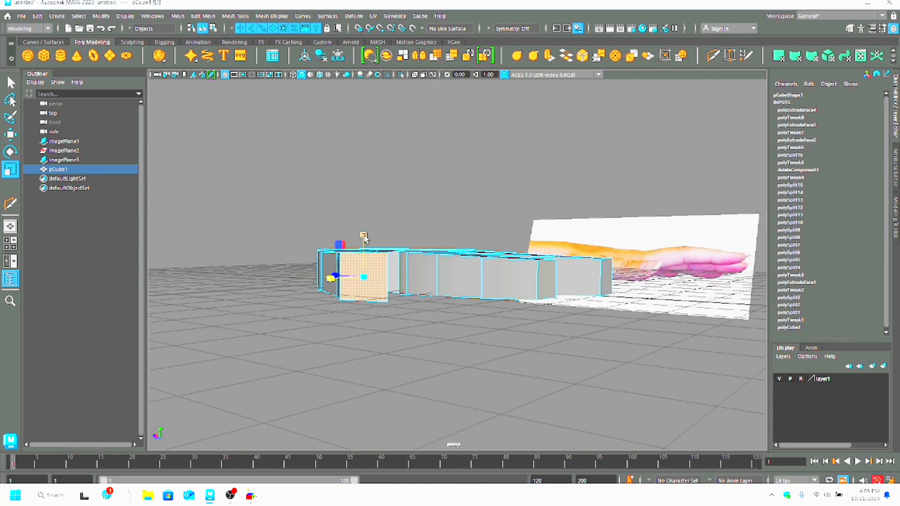
{"action": "left_click_drag", "start_coordinate": [365, 239], "coordinate": [394, 375], "text": "alt"}
{"action": "key", "text": "e"}
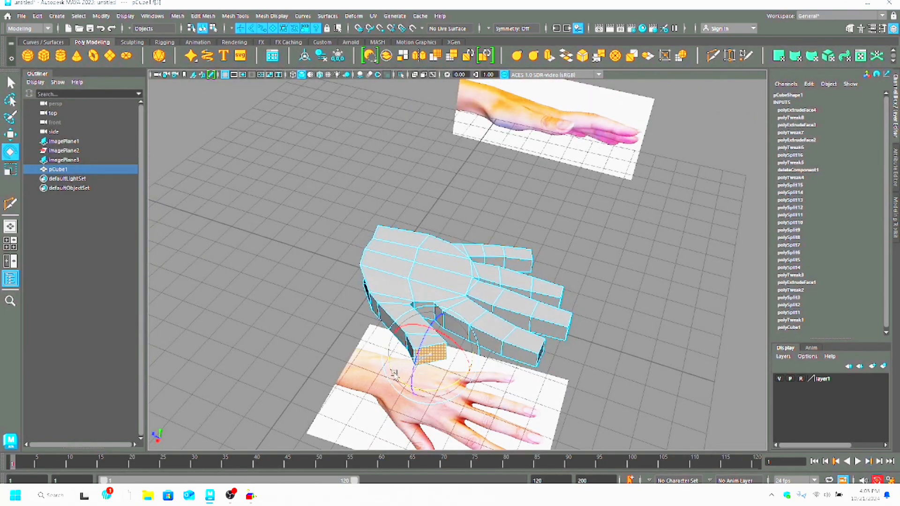
{"action": "key", "text": "r"}
Select the top edge of the thumb's end face and scale it
{"action": "left_click_drag", "start_coordinate": [404, 345], "coordinate": [376, 370], "text": "alt"}
{"action": "double_click", "coordinate": [369, 346]}
{"action": "right_click_drag", "start_coordinate": [365, 345], "coordinate": [364, 202]}
{"action": "left_click", "coordinate": [373, 347]}
{"action": "mouse_move", "coordinate": [385, 389]}
{"action": "left_mouse_down", "text": "alt"}
{"action": "mouse_move", "coordinate": [439, 330]}
{"action": "mouse_move", "coordinate": [384, 387]}
{"action": "left_mouse_up", "text": "alt"}
{"action": "double_click", "coordinate": [439, 329]}
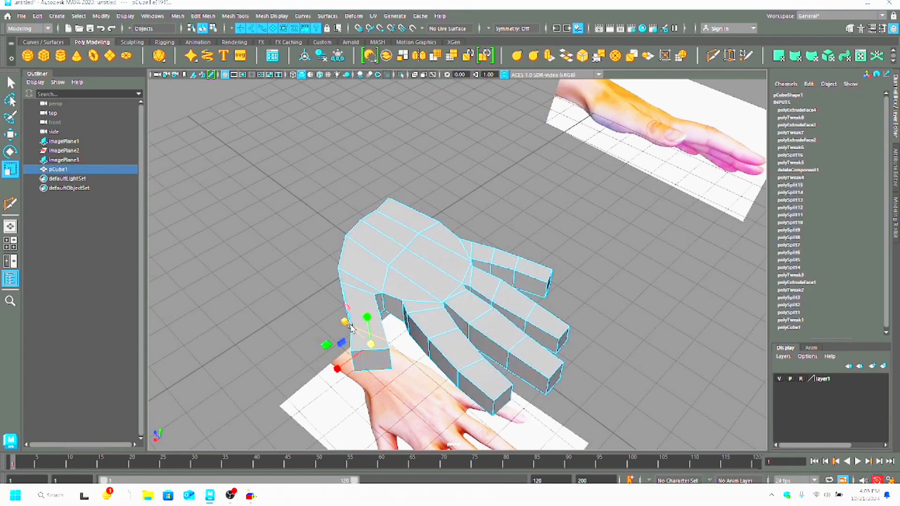
{"action": "left_click_drag", "start_coordinate": [344, 323], "coordinate": [363, 354]}
Select the upright edges at the thumb's end and move them to reshape the tip in the perspective view
{"action": "middle_click_drag", "start_coordinate": [362, 356], "coordinate": [391, 332], "text": "alt"}
{"action": "scroll", "coordinate": [390, 333], "scroll_direction": "up", "scroll_amount": 2}
{"action": "left_click_drag", "start_coordinate": [391, 333], "coordinate": [470, 219], "text": "alt"}
{"action": "left_click", "coordinate": [472, 293]}
{"action": "left_click", "coordinate": [485, 298]}
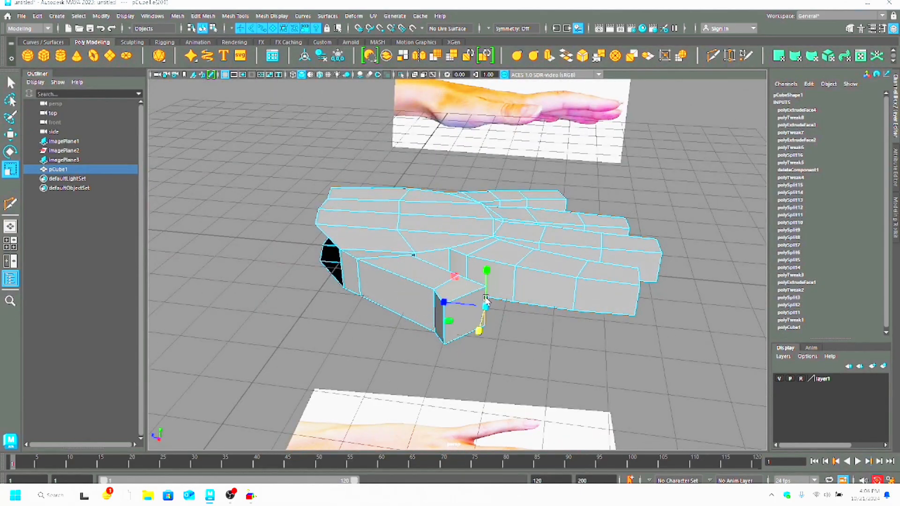
{"action": "left_click", "coordinate": [471, 293]}
{"action": "left_click", "coordinate": [472, 330], "text": "shift"}
{"action": "left_click", "coordinate": [485, 304], "text": "shift"}
{"action": "left_click", "coordinate": [443, 324], "text": "shift"}
{"action": "left_click_drag", "start_coordinate": [424, 311], "coordinate": [605, 379]}
{"action": "left_click_drag", "start_coordinate": [596, 184], "coordinate": [335, 213], "text": "alt"}
{"action": "key", "text": "e"}
{"action": "key", "text": "w"}
{"action": "left_click_drag", "start_coordinate": [629, 250], "coordinate": [555, 280]}
{"action": "left_click_drag", "start_coordinate": [604, 309], "coordinate": [465, 281], "text": "alt"}
{"action": "mouse_move", "coordinate": [376, 261]}
{"action": "left_mouse_down", "text": "alt"}
{"action": "mouse_move", "coordinate": [556, 277]}
{"action": "mouse_move", "coordinate": [371, 270]}
{"action": "left_mouse_up", "text": "alt"}
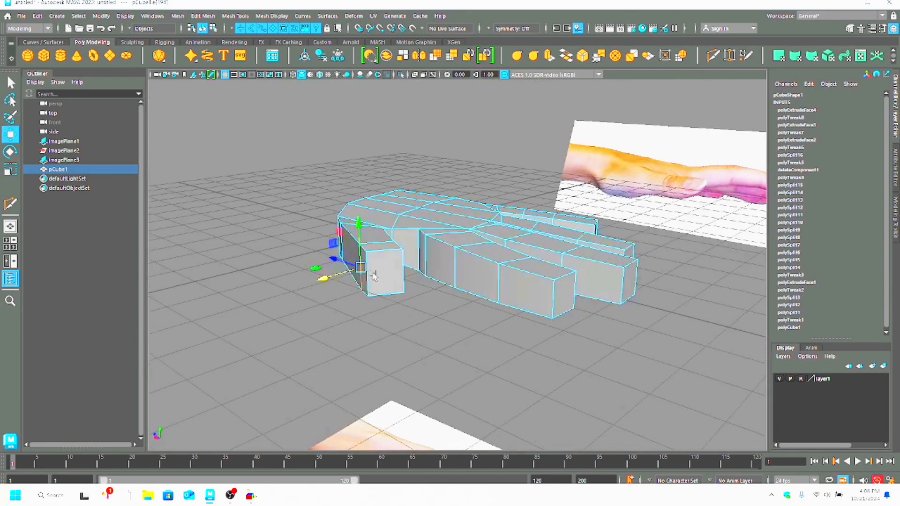
Select the edges around the thumb's end face and scale them slightly in height
{"action": "left_click", "coordinate": [9, 80]}
{"action": "left_click_drag", "start_coordinate": [431, 244], "coordinate": [403, 316], "text": "alt"}
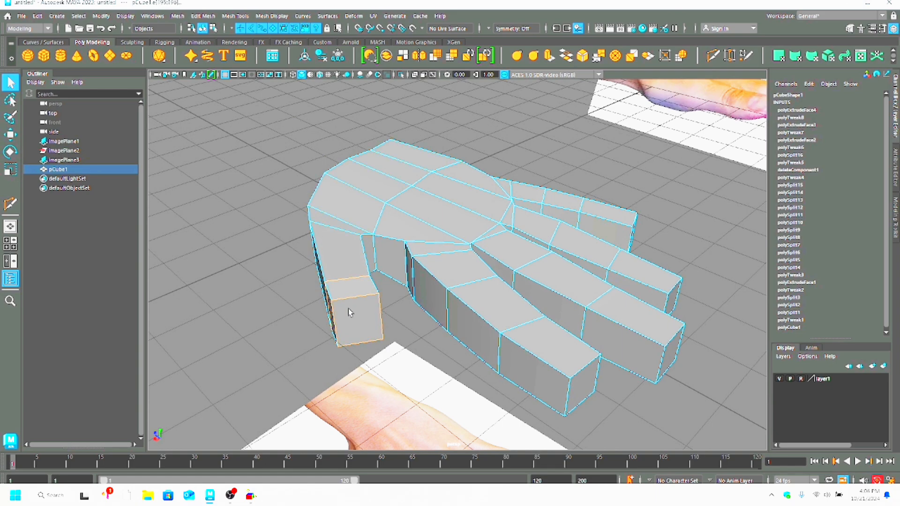
{"action": "left_click_drag", "start_coordinate": [348, 308], "coordinate": [284, 257], "text": "alt"}
{"action": "left_click", "coordinate": [11, 170]}
{"action": "left_click_drag", "start_coordinate": [370, 257], "coordinate": [370, 270]}
{"action": "left_click_drag", "start_coordinate": [416, 302], "coordinate": [486, 308], "text": "alt"}
Fit the vertices at the thumb's base and tip to the photo's thumb outline in the top view
{"action": "key", "text": "space"}
{"action": "key", "text": "space"}
{"action": "left_click", "coordinate": [11, 137]}
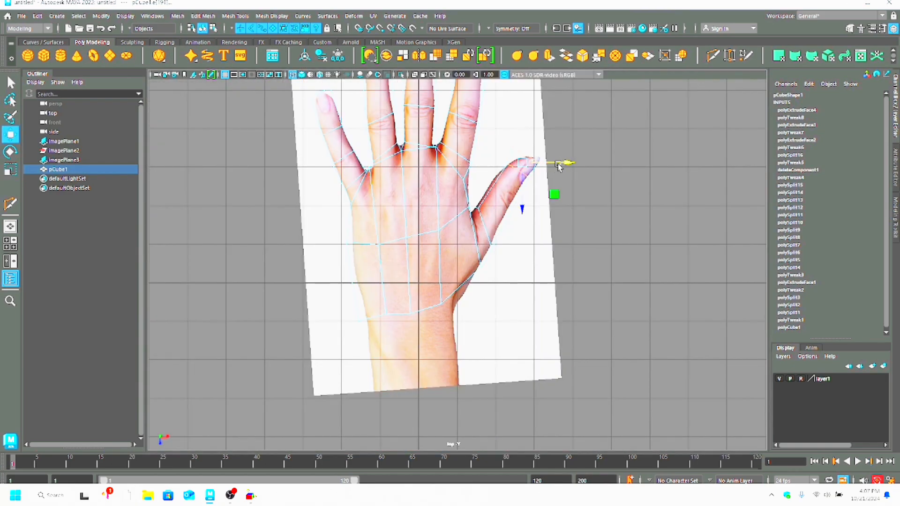
{"action": "right_click_drag", "start_coordinate": [481, 209], "coordinate": [450, 208]}
{"action": "left_click_drag", "start_coordinate": [483, 203], "coordinate": [472, 217]}
{"action": "left_click_drag", "start_coordinate": [480, 262], "coordinate": [485, 271]}
{"action": "left_click_drag", "start_coordinate": [481, 266], "coordinate": [474, 276]}
{"action": "left_click_drag", "start_coordinate": [508, 142], "coordinate": [517, 152]}
{"action": "left_click_drag", "start_coordinate": [514, 148], "coordinate": [524, 156]}
{"action": "mouse_move", "coordinate": [504, 160]}
{"action": "left_mouse_down"}
{"action": "mouse_move", "coordinate": [505, 170]}
{"action": "mouse_move", "coordinate": [544, 156]}
{"action": "left_mouse_up"}
{"action": "left_click_drag", "start_coordinate": [539, 164], "coordinate": [529, 159]}
{"action": "left_click_drag", "start_coordinate": [525, 156], "coordinate": [526, 154]}
Examine the fitted thumb against the hand photo in the perspective and top views
{"action": "key", "text": "space"}
{"action": "key", "text": "space"}
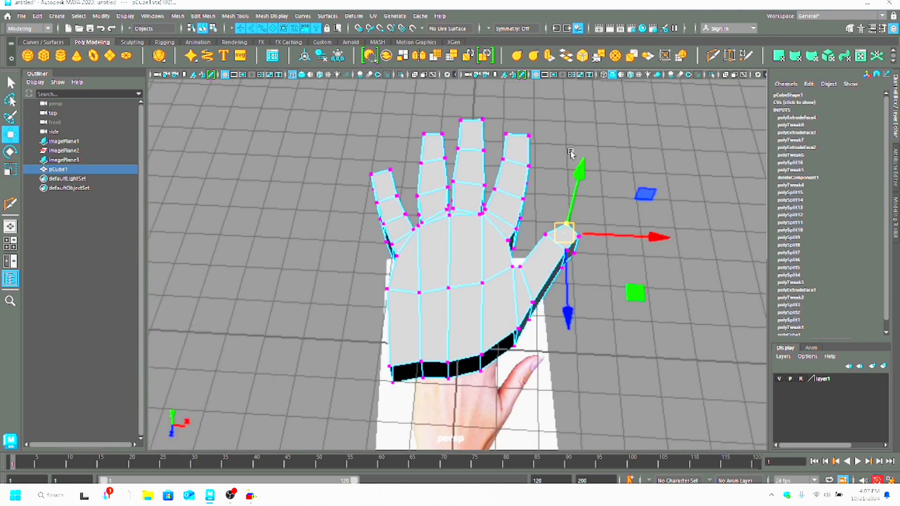
{"action": "left_click", "coordinate": [591, 321]}
{"action": "key", "text": "space"}
{"action": "key", "text": "space"}
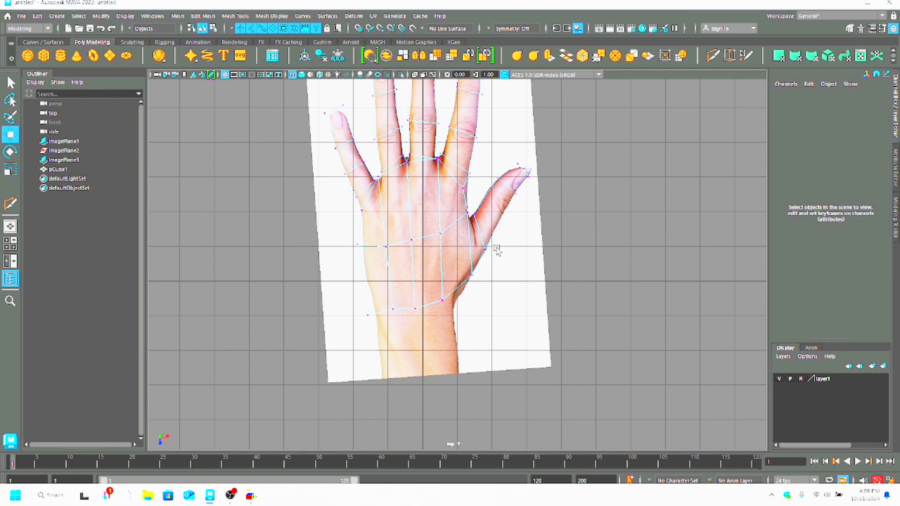
{"action": "scroll", "coordinate": [419, 258], "scroll_direction": "down", "scroll_amount": 4}
{"action": "left_click_drag", "start_coordinate": [479, 256], "coordinate": [476, 252], "text": "alt"}
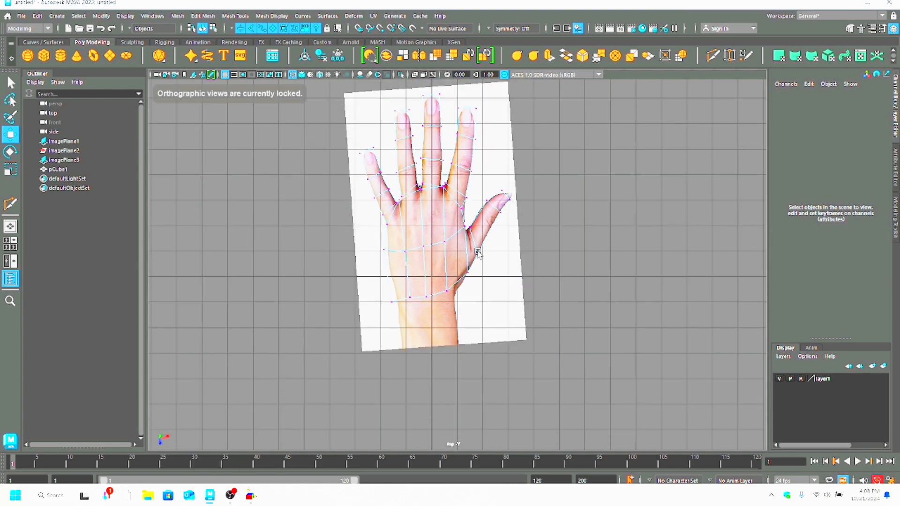
{"action": "scroll", "coordinate": [483, 272], "scroll_direction": "up", "scroll_amount": 4}
{"action": "middle_click_drag", "start_coordinate": [494, 310], "coordinate": [482, 363], "text": "alt"}
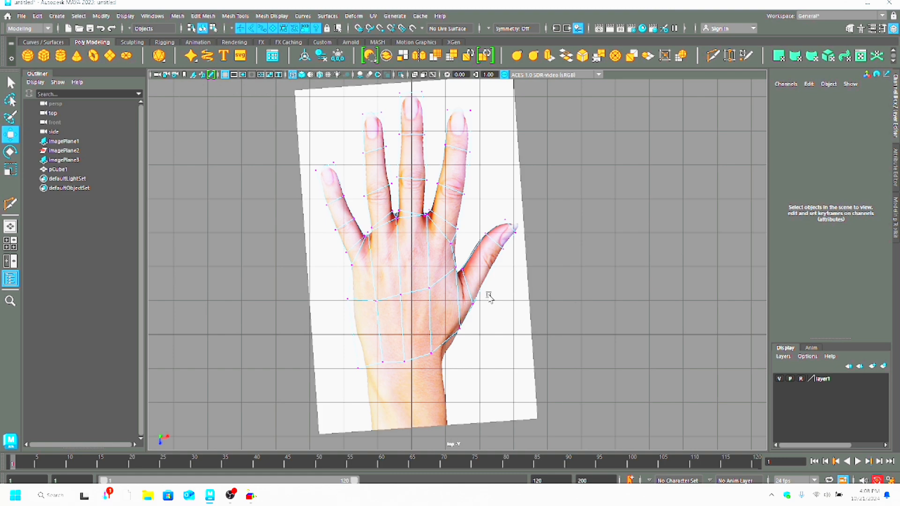
{"action": "scroll", "coordinate": [488, 297], "scroll_direction": "up", "scroll_amount": 1}
{"action": "right_click_drag", "start_coordinate": [464, 172], "coordinate": [464, 145]}
{"action": "scroll", "coordinate": [504, 169], "scroll_direction": "up", "scroll_amount": 3}
{"action": "middle_click_drag", "start_coordinate": [511, 162], "coordinate": [504, 286], "text": "alt"}
{"action": "scroll", "coordinate": [450, 219], "scroll_direction": "up", "scroll_amount": 6}
{"action": "double_click", "coordinate": [449, 215]}
{"action": "scroll", "coordinate": [457, 221], "scroll_direction": "down", "scroll_amount": 6}
{"action": "key", "text": "q"}
{"action": "scroll", "coordinate": [453, 260], "scroll_direction": "up", "scroll_amount": 3}
{"action": "double_click", "coordinate": [453, 258], "text": "shift"}
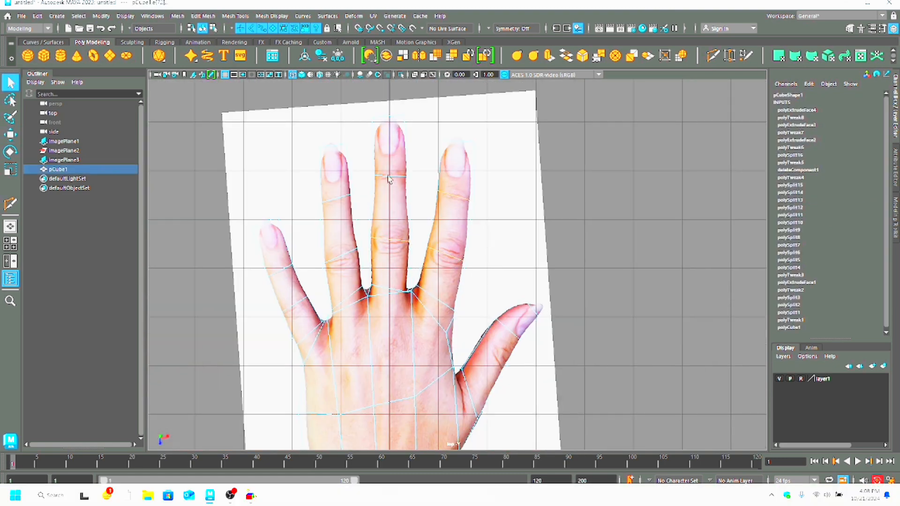
{"action": "left_click", "coordinate": [508, 343]}
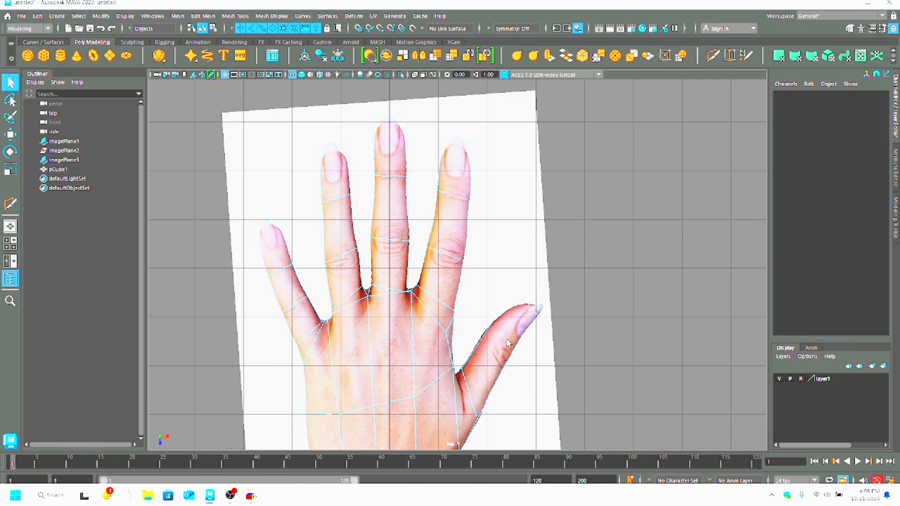
Cut an edge loop across the thumb at its upper joint with the Multi-Cut tool in the top view
{"action": "scroll", "coordinate": [552, 249], "scroll_direction": "down", "scroll_amount": 7}
{"action": "key", "text": "space"}
{"action": "key", "text": "space"}
{"action": "key", "text": "space"}
{"action": "key", "text": "space"}
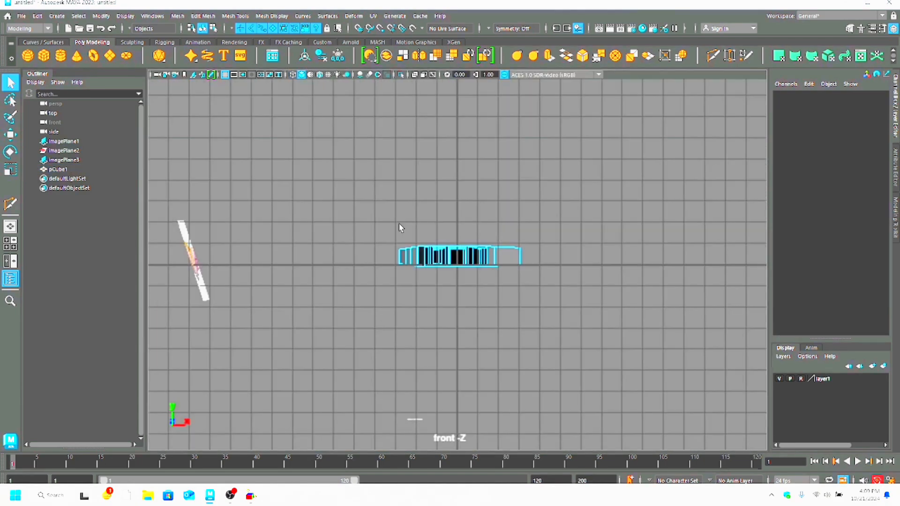
{"action": "key", "text": "space"}
{"action": "key", "text": "space"}
{"action": "scroll", "coordinate": [688, 385], "scroll_direction": "up", "scroll_amount": 6}
{"action": "scroll", "coordinate": [688, 385], "scroll_direction": "up", "scroll_amount": 4}
{"action": "middle_click_drag", "start_coordinate": [688, 384], "coordinate": [651, 284], "text": "alt"}
{"action": "left_click", "coordinate": [712, 56]}
{"action": "left_click", "coordinate": [504, 265]}
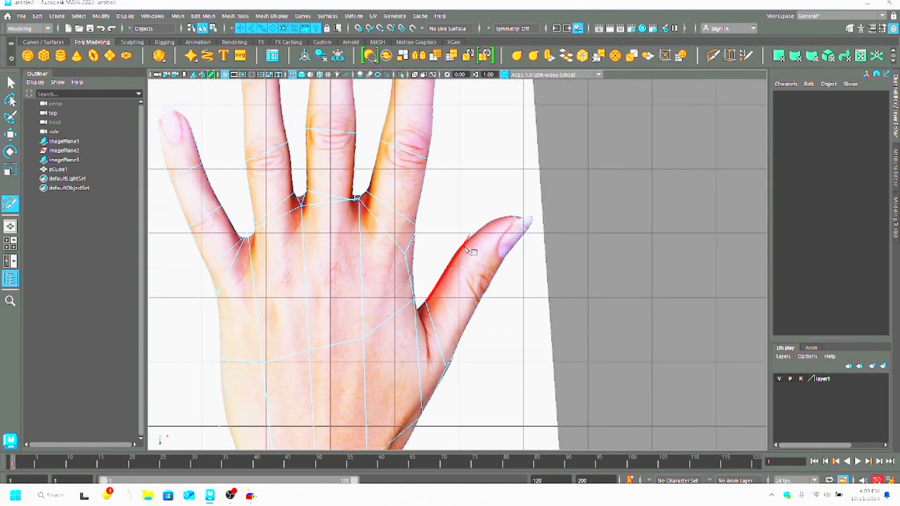
{"action": "left_click", "coordinate": [499, 292]}
{"action": "key", "text": "space"}
{"action": "key", "text": "space"}
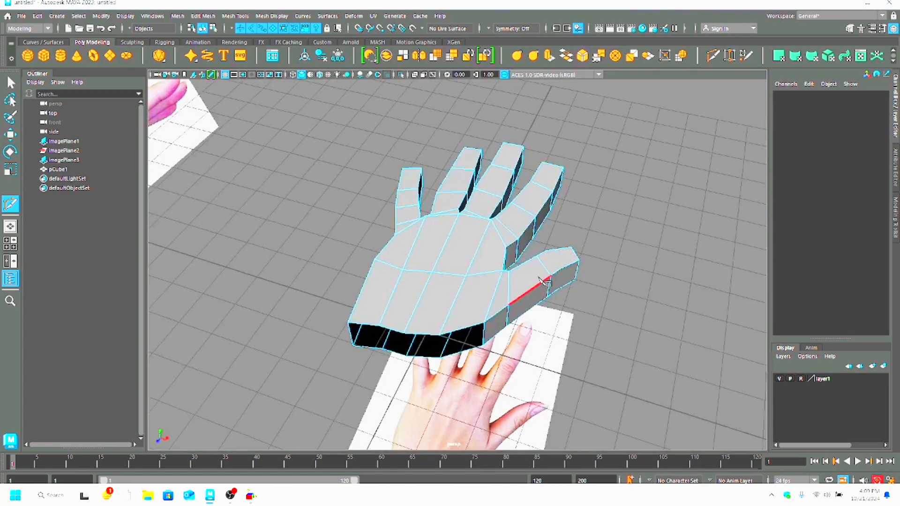
{"action": "left_click_drag", "start_coordinate": [537, 283], "coordinate": [546, 310], "text": "alt"}
Cut a second edge loop across the thumb between the upper joint and the thumb base in the top view
{"action": "key", "text": "space"}
{"action": "key", "text": "space"}
{"action": "scroll", "coordinate": [375, 267], "scroll_direction": "down", "scroll_amount": 5}
{"action": "scroll", "coordinate": [375, 267], "scroll_direction": "up", "scroll_amount": 4}
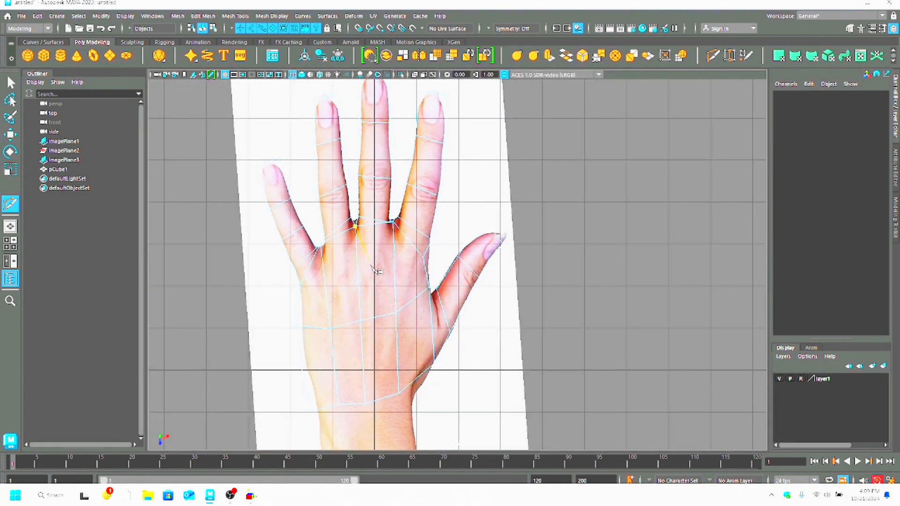
{"action": "left_click", "coordinate": [11, 85]}
{"action": "left_click", "coordinate": [11, 205]}
{"action": "key", "text": "super"}
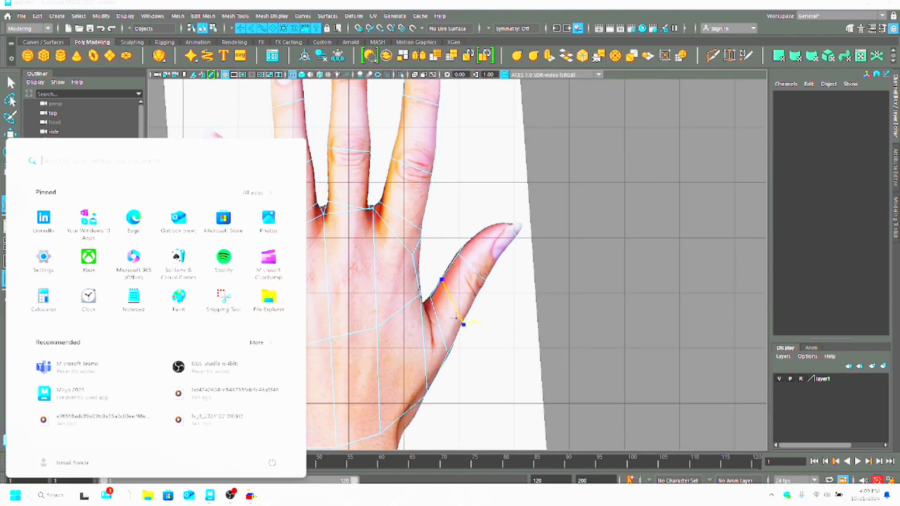
{"action": "key", "text": "super"}
Select the joint edge loops around the thumb and fingers and bevel them with 2 segments and a fraction of 0.7
{"action": "left_click", "coordinate": [11, 84]}
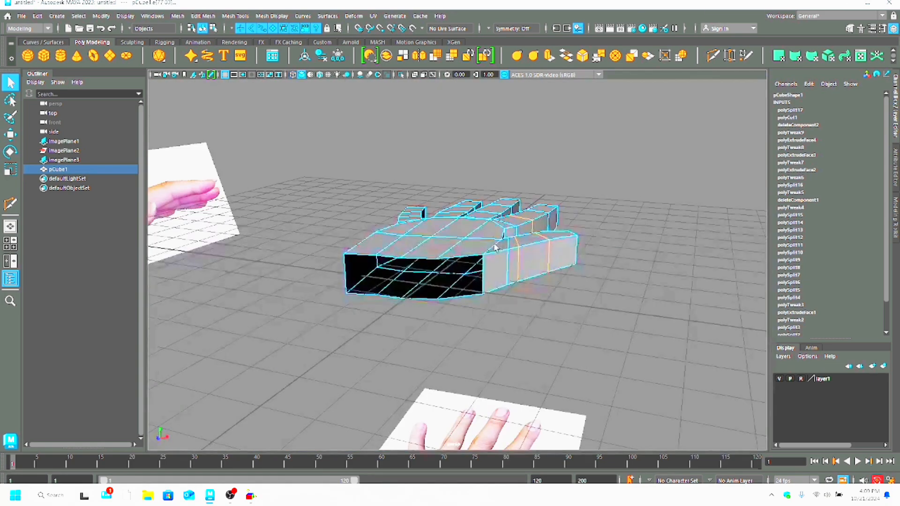
{"action": "left_click_drag", "start_coordinate": [403, 282], "coordinate": [446, 322], "text": "alt"}
{"action": "double_click", "coordinate": [445, 314], "text": "shift"}
{"action": "double_click", "coordinate": [514, 307], "text": "shift"}
{"action": "double_click", "coordinate": [484, 276], "text": "shift"}
{"action": "double_click", "coordinate": [517, 254], "text": "shift"}
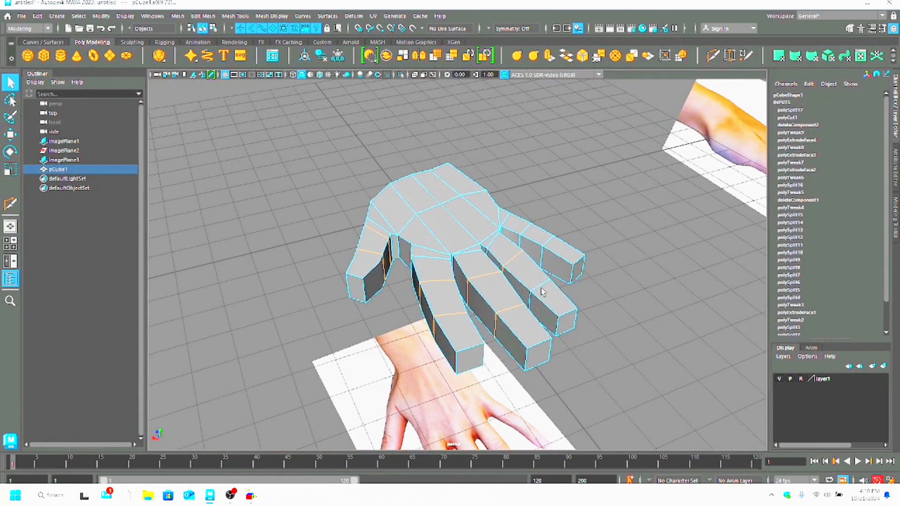
{"action": "key", "text": "ctrl+b"}
{"action": "left_click_drag", "start_coordinate": [539, 208], "coordinate": [545, 211]}
{"action": "scroll", "coordinate": [400, 320], "scroll_direction": "down", "scroll_amount": 2}
{"action": "left_click_drag", "start_coordinate": [400, 320], "coordinate": [501, 307], "text": "alt"}
{"action": "scroll", "coordinate": [501, 307], "scroll_direction": "down", "scroll_amount": 2}
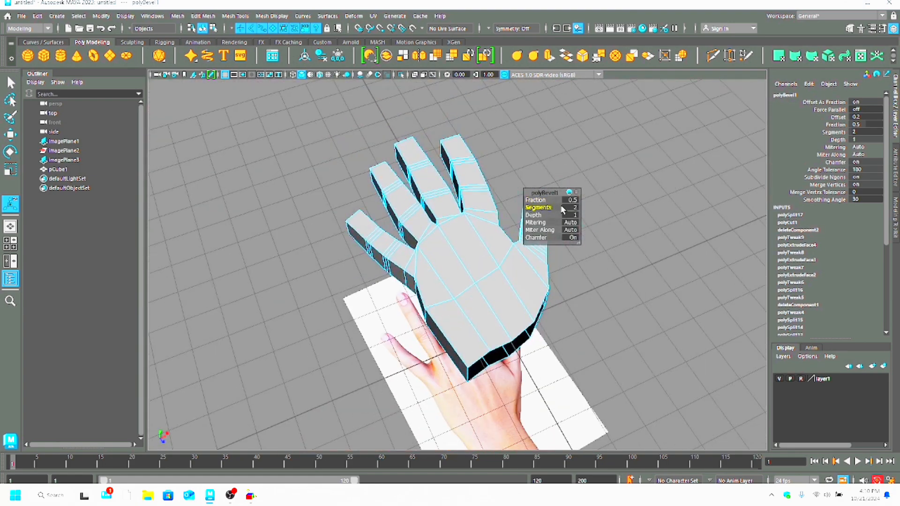
{"action": "left_click_drag", "start_coordinate": [535, 200], "coordinate": [542, 201]}
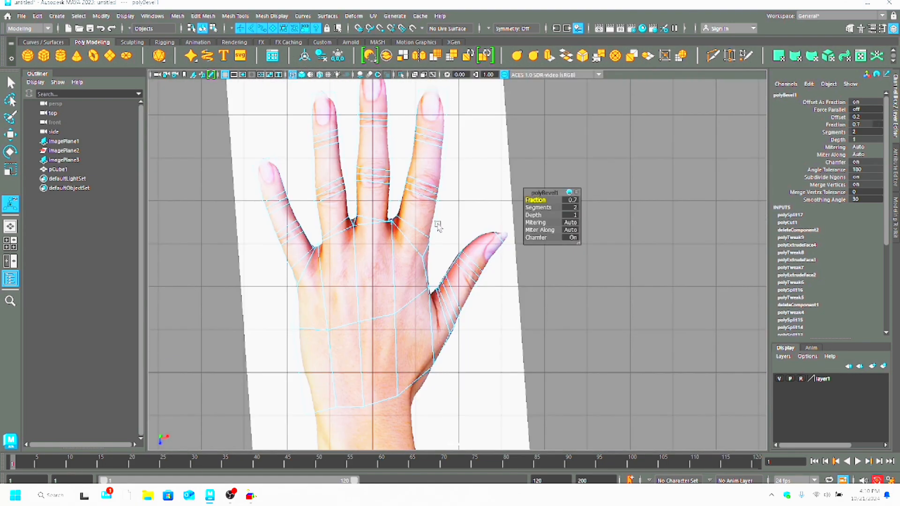
{"action": "left_click", "coordinate": [486, 294]}
Fit the index fingertip's corner vertices to the photo in the top view
{"action": "scroll", "coordinate": [485, 294], "scroll_direction": "down", "scroll_amount": 3}
{"action": "right_click_drag", "start_coordinate": [440, 232], "coordinate": [428, 200]}
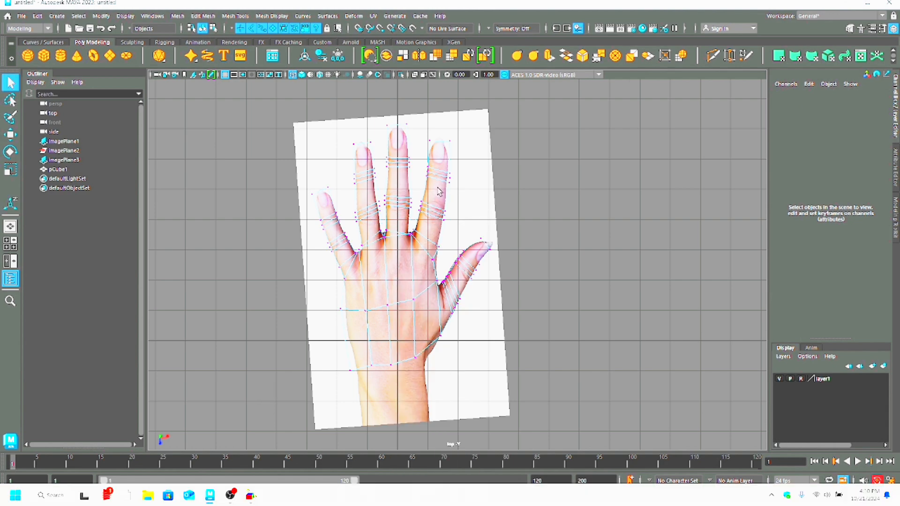
{"action": "left_click", "coordinate": [451, 235], "text": "alt"}
{"action": "scroll", "coordinate": [451, 235], "scroll_direction": "up", "scroll_amount": 2}
{"action": "middle_click_drag", "start_coordinate": [451, 235], "coordinate": [496, 303], "text": "alt"}
{"action": "left_click", "coordinate": [494, 170]}
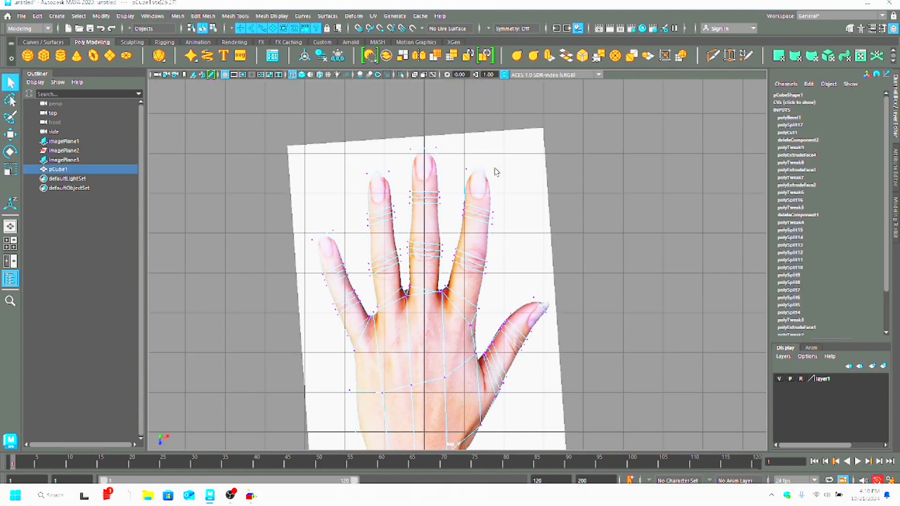
{"action": "left_click", "coordinate": [504, 169]}
{"action": "key", "text": "w"}
{"action": "left_click", "coordinate": [501, 170]}
{"action": "scroll", "coordinate": [476, 106], "scroll_direction": "up", "scroll_amount": 2}
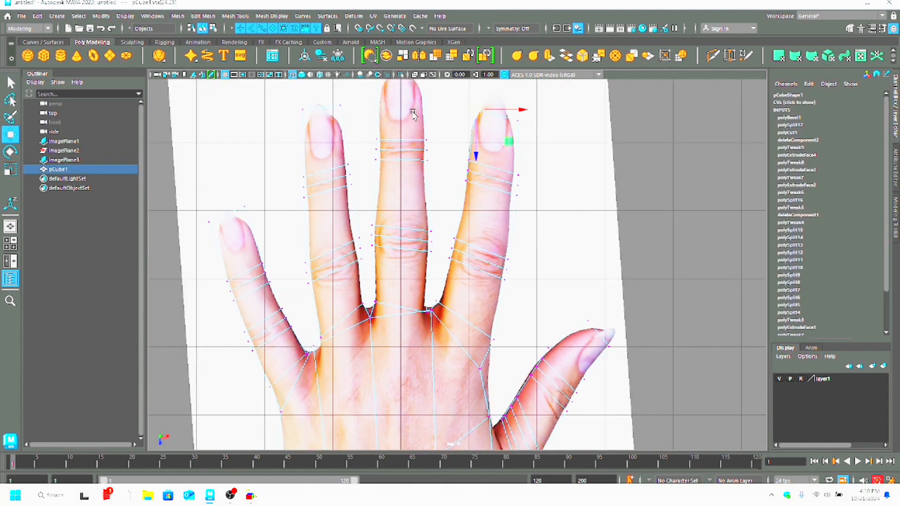
Fit the corner vertices of the ring and middle fingertips to the photo in the top view
{"action": "scroll", "coordinate": [290, 96], "scroll_direction": "up", "scroll_amount": 1}
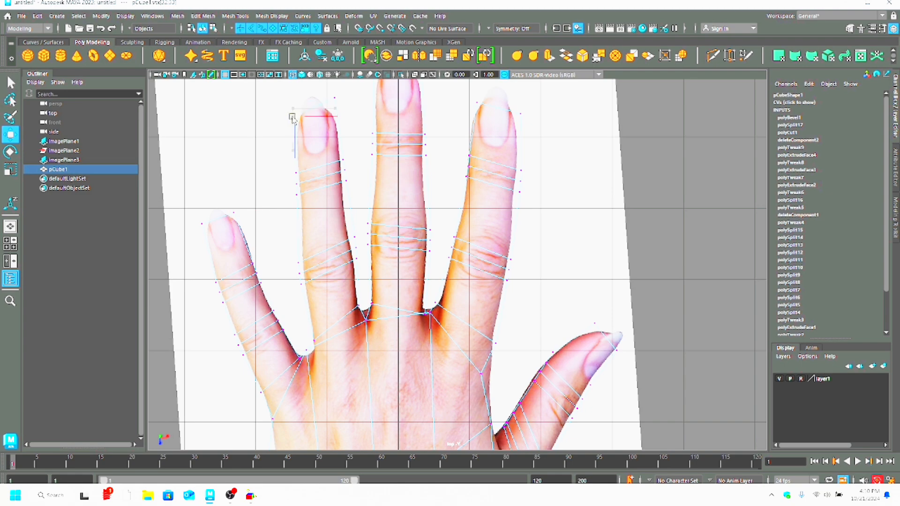
{"action": "left_click_drag", "start_coordinate": [328, 92], "coordinate": [339, 103]}
{"action": "left_click_drag", "start_coordinate": [334, 97], "coordinate": [331, 109]}
{"action": "scroll", "coordinate": [406, 129], "scroll_direction": "up", "scroll_amount": 1}
{"action": "middle_click_drag", "start_coordinate": [406, 129], "coordinate": [416, 220], "text": "alt"}
{"action": "left_click_drag", "start_coordinate": [378, 137], "coordinate": [390, 150]}
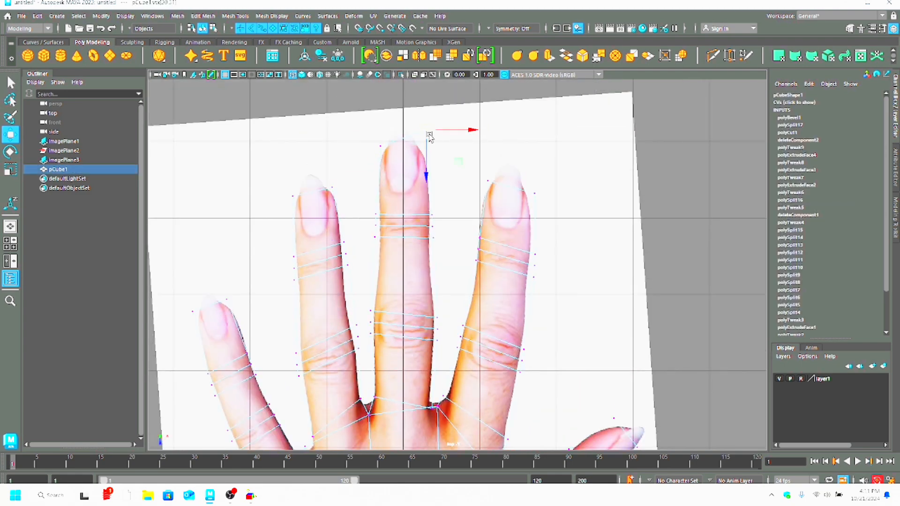
Move the mid-palm and wrist vertices on the little-finger side inward to the photo's hand outline
{"action": "scroll", "coordinate": [411, 260], "scroll_direction": "down", "scroll_amount": 3}
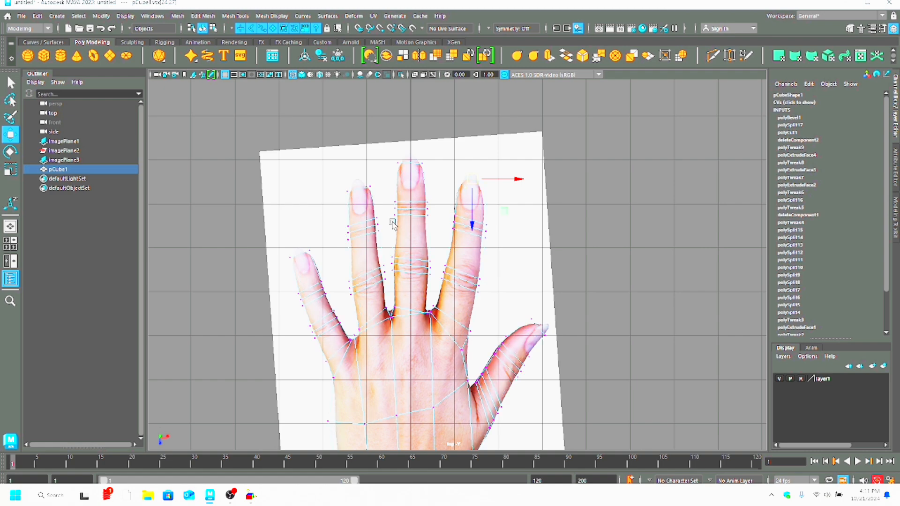
{"action": "scroll", "coordinate": [484, 263], "scroll_direction": "down", "scroll_amount": 1}
{"action": "left_click_drag", "start_coordinate": [341, 392], "coordinate": [353, 404]}
{"action": "left_click_drag", "start_coordinate": [349, 398], "coordinate": [355, 400]}
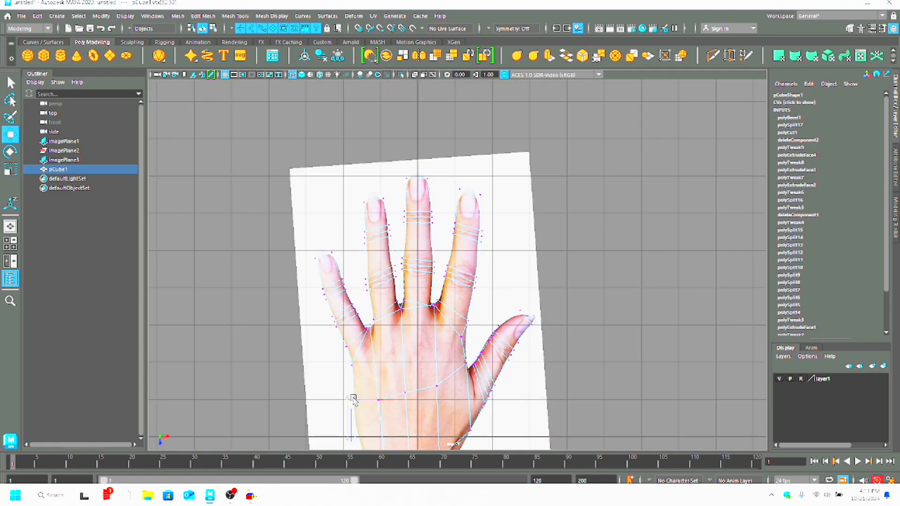
{"action": "middle_click_drag", "start_coordinate": [358, 403], "coordinate": [353, 303], "text": "alt"}
{"action": "left_click_drag", "start_coordinate": [347, 363], "coordinate": [364, 386]}
{"action": "left_click_drag", "start_coordinate": [353, 370], "coordinate": [360, 370]}
Fit the palm's thumb-side vertices and the outer vertices at the index and little finger bases to the photo
{"action": "scroll", "coordinate": [422, 349], "scroll_direction": "up", "scroll_amount": 1}
{"action": "left_click_drag", "start_coordinate": [460, 325], "coordinate": [472, 339]}
{"action": "left_click_drag", "start_coordinate": [470, 336], "coordinate": [469, 339]}
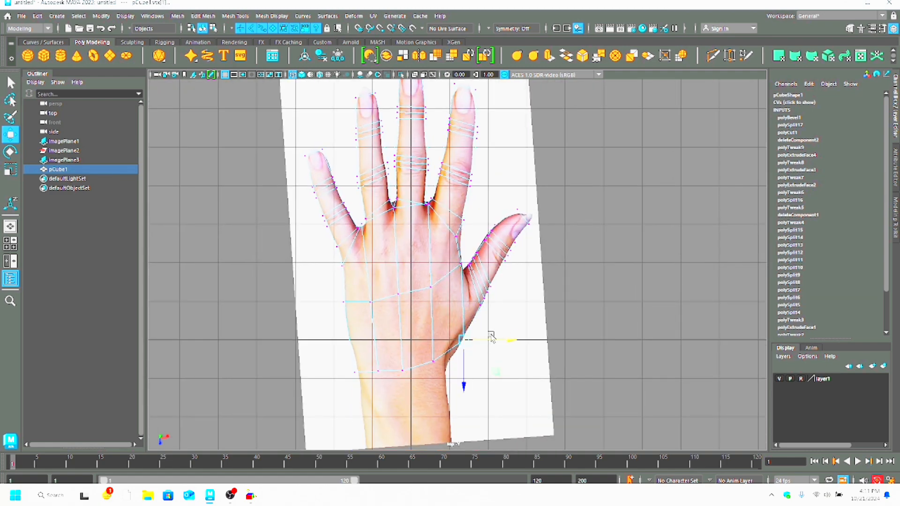
{"action": "scroll", "coordinate": [492, 328], "scroll_direction": "up", "scroll_amount": 1}
{"action": "left_click_drag", "start_coordinate": [453, 254], "coordinate": [465, 271]}
{"action": "left_click_drag", "start_coordinate": [461, 280], "coordinate": [462, 287]}
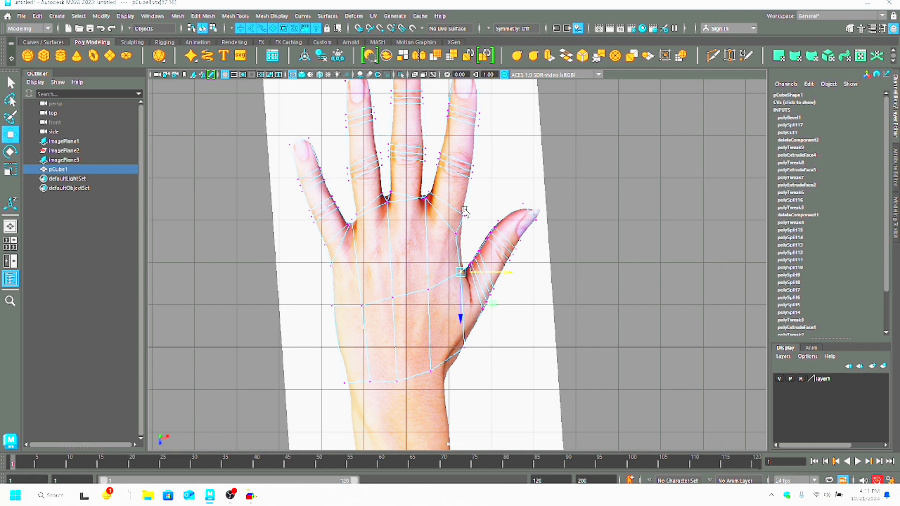
{"action": "left_click_drag", "start_coordinate": [464, 212], "coordinate": [450, 240]}
{"action": "left_click_drag", "start_coordinate": [449, 205], "coordinate": [475, 219]}
{"action": "scroll", "coordinate": [499, 194], "scroll_direction": "up", "scroll_amount": 1}
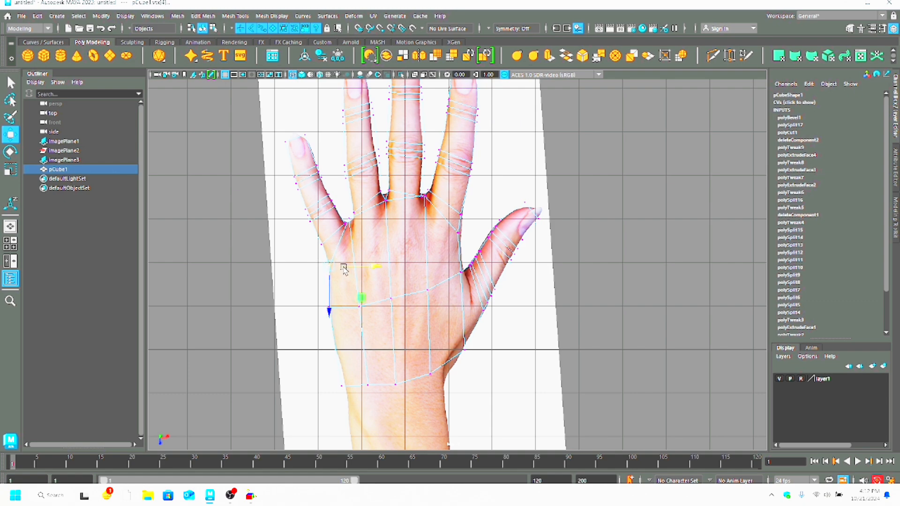
{"action": "left_click_drag", "start_coordinate": [314, 235], "coordinate": [332, 252]}
Cut a new edge line across the palm just below the finger bases with the Multi-Cut tool
{"action": "left_click", "coordinate": [712, 57]}
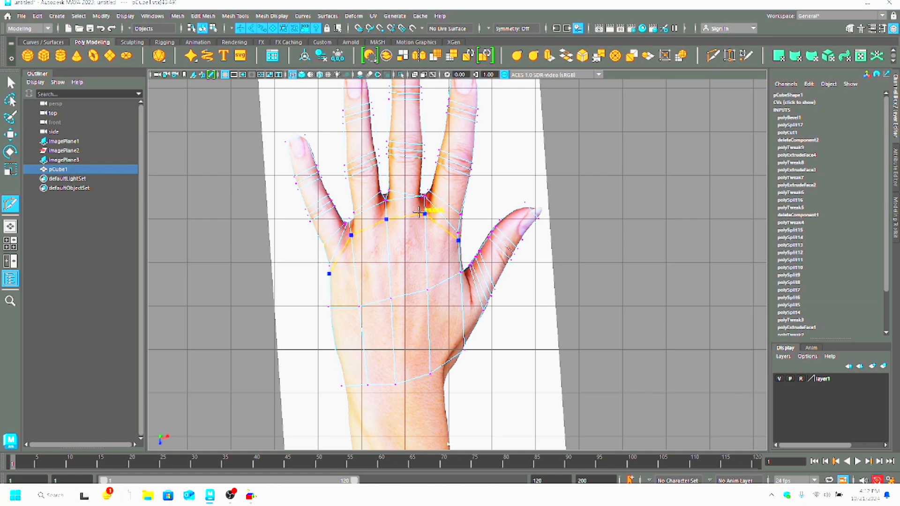
{"action": "left_click", "coordinate": [462, 272]}
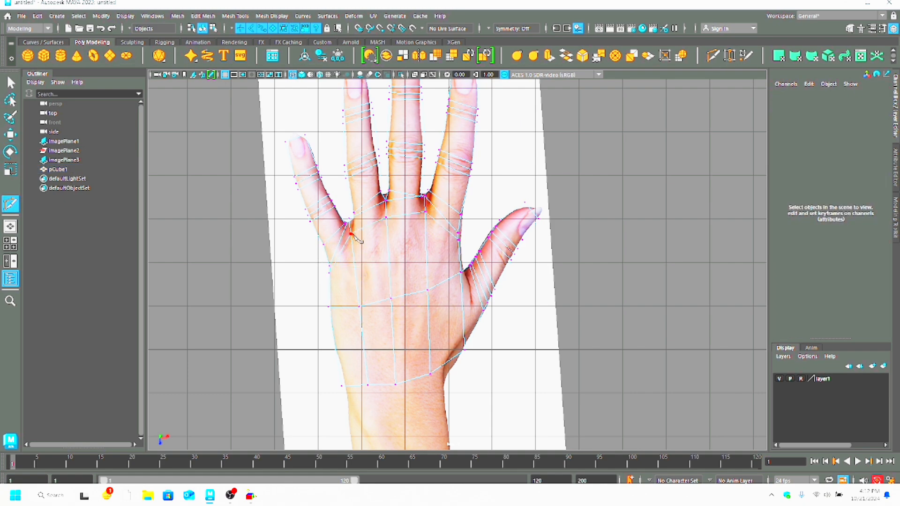
Cut diagonal edges from the mid-hand vertex to the finger bases with the Multi-Cut tool
{"action": "left_click", "coordinate": [426, 211]}
{"action": "key", "text": "space"}
{"action": "key", "text": "space"}
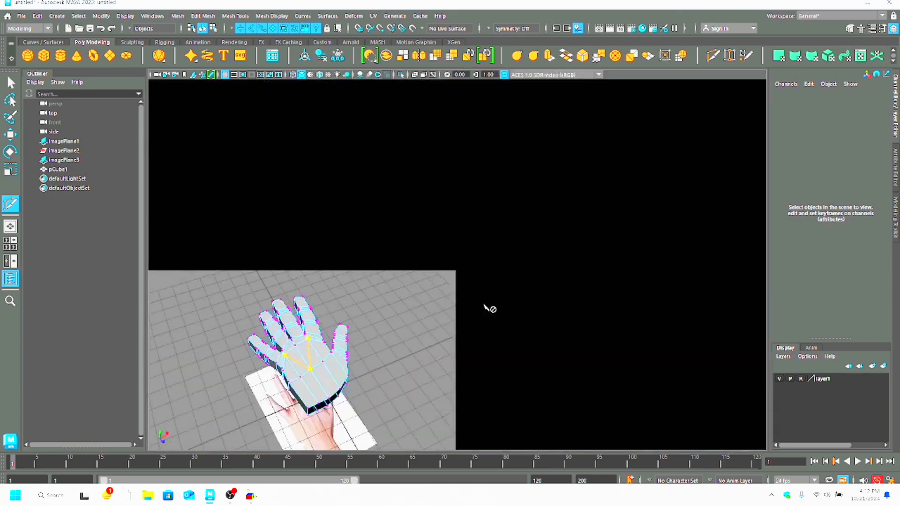
{"action": "mouse_move", "coordinate": [483, 303]}
{"action": "left_mouse_down", "text": "alt"}
{"action": "mouse_move", "coordinate": [443, 212]}
{"action": "mouse_move", "coordinate": [483, 288]}
{"action": "left_mouse_up", "text": "alt"}
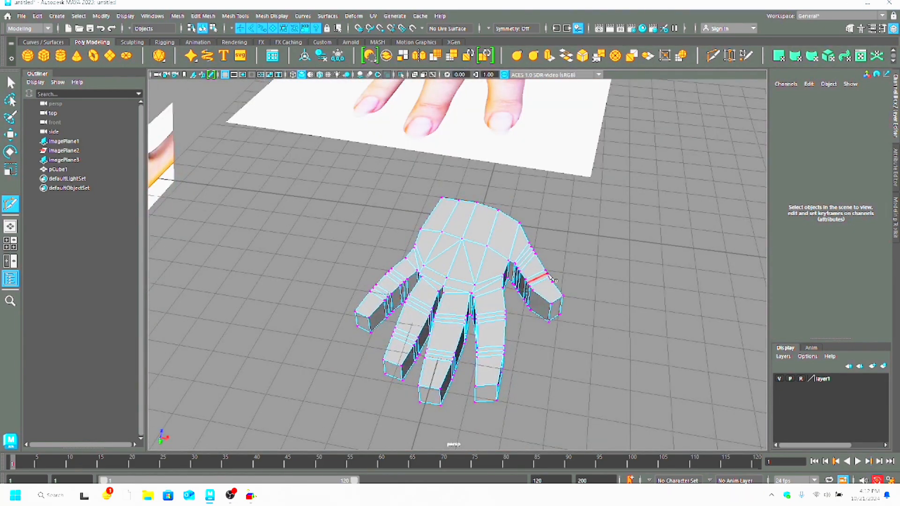
{"action": "left_click_drag", "start_coordinate": [550, 278], "coordinate": [543, 361], "text": "alt"}
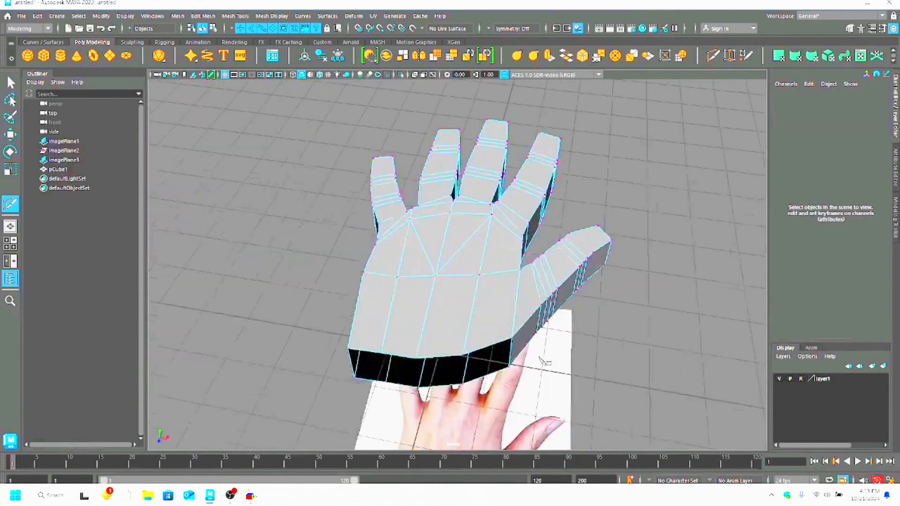
Delete the redundant lengthwise edges beside the diagonal cuts on the back of the hand
{"action": "scroll", "coordinate": [437, 331], "scroll_direction": "up", "scroll_amount": 5}
{"action": "key", "text": "q"}
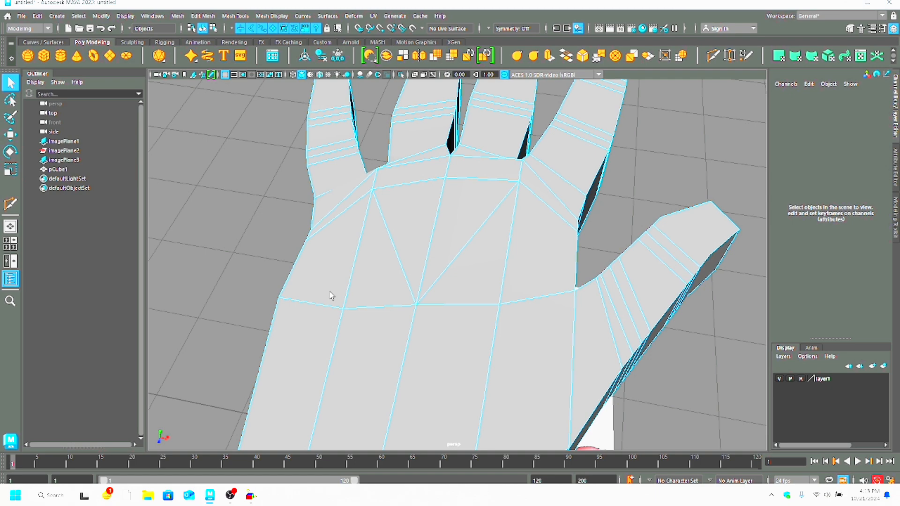
{"action": "left_click", "coordinate": [423, 270]}
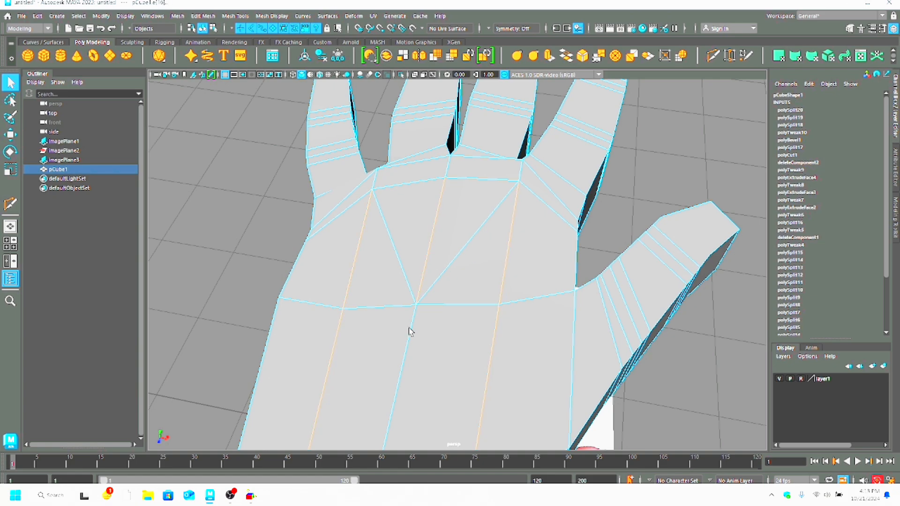
{"action": "key", "text": "Delete"}
Delete the matching redundant lengthwise edges on the underside of the palm
{"action": "scroll", "coordinate": [471, 331], "scroll_direction": "down", "scroll_amount": 2}
{"action": "left_click_drag", "start_coordinate": [446, 344], "coordinate": [414, 208], "text": "alt"}
{"action": "left_click", "coordinate": [439, 225]}
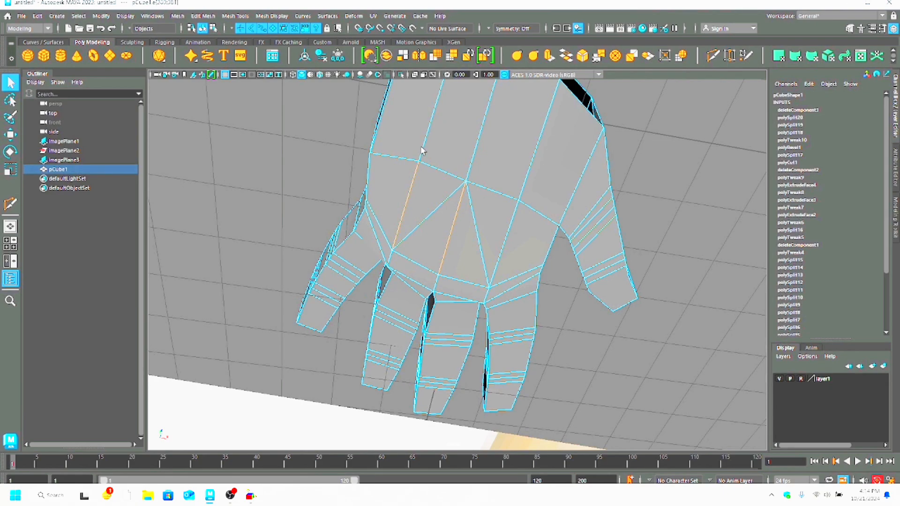
{"action": "key", "text": "Delete"}
{"action": "left_click_drag", "start_coordinate": [528, 241], "coordinate": [477, 318], "text": "alt"}
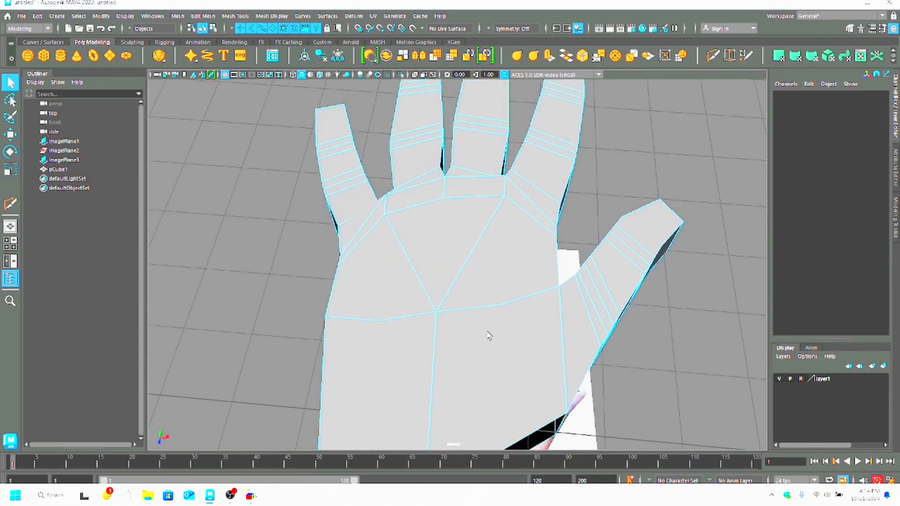
Insert horizontal edge loops at mid-height around the sides of the fingers, palm and thumb with the Multi-Cut tool
{"action": "scroll", "coordinate": [487, 335], "scroll_direction": "down", "scroll_amount": 2}
{"action": "left_click_drag", "start_coordinate": [503, 358], "coordinate": [436, 332], "text": "alt"}
{"action": "key", "text": "y"}
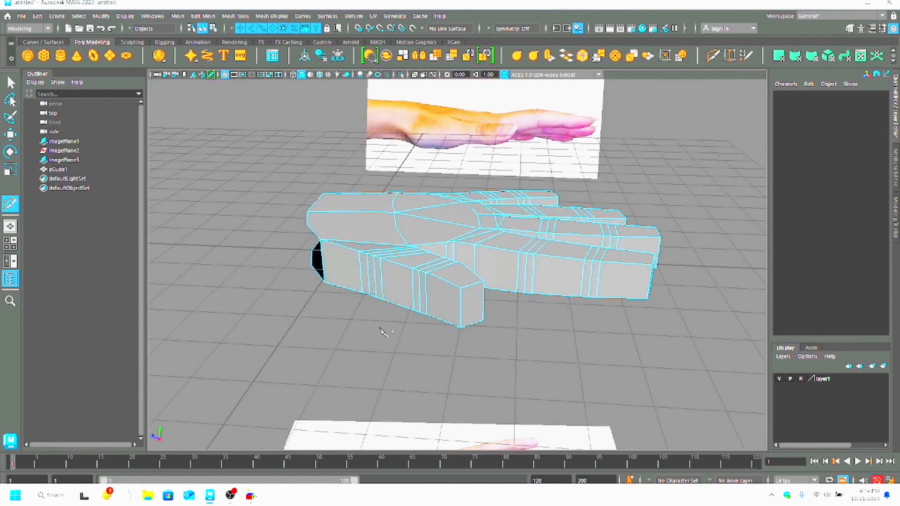
{"action": "left_click_drag", "start_coordinate": [380, 328], "coordinate": [295, 310], "text": "alt"}
{"action": "left_click", "coordinate": [429, 231], "text": "ctrl"}
{"action": "scroll", "coordinate": [546, 322], "scroll_direction": "down", "scroll_amount": 2}
{"action": "left_click_drag", "start_coordinate": [547, 322], "coordinate": [468, 347], "text": "alt"}
{"action": "left_click_drag", "start_coordinate": [359, 297], "coordinate": [419, 280], "text": "alt"}
{"action": "left_click_drag", "start_coordinate": [493, 291], "coordinate": [379, 318], "text": "alt"}
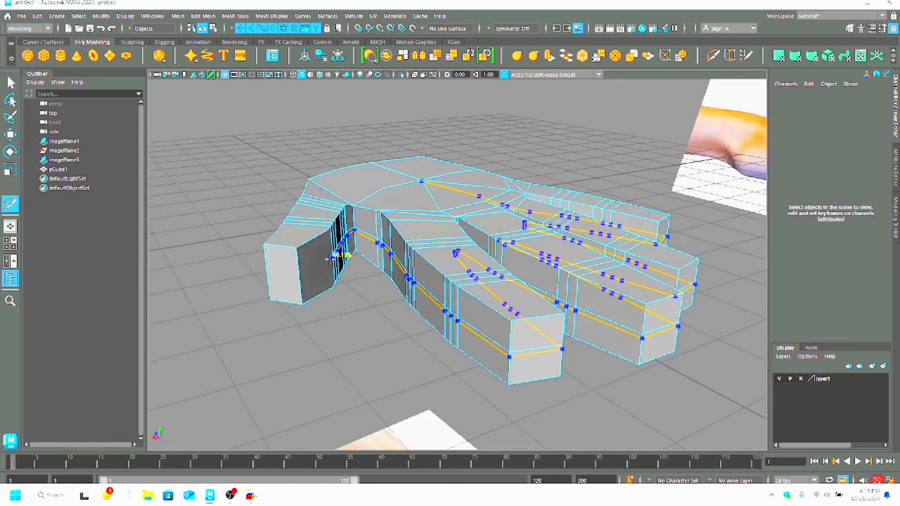
{"action": "left_click", "coordinate": [299, 274], "text": "ctrl"}
{"action": "left_click_drag", "start_coordinate": [316, 319], "coordinate": [393, 286], "text": "alt"}
{"action": "left_click", "coordinate": [380, 267], "text": "ctrl"}
Examine up close how the horizontal edge loop runs along the sides of the thumb
{"action": "right_click_drag", "start_coordinate": [487, 228], "coordinate": [487, 253]}
{"action": "left_click", "coordinate": [11, 82]}
{"action": "left_click_drag", "start_coordinate": [398, 295], "coordinate": [339, 281], "text": "alt"}
{"action": "scroll", "coordinate": [338, 281], "scroll_direction": "up", "scroll_amount": 4}
{"action": "middle_click_drag", "start_coordinate": [339, 281], "coordinate": [368, 286], "text": "alt"}
{"action": "scroll", "coordinate": [367, 286], "scroll_direction": "up", "scroll_amount": 4}
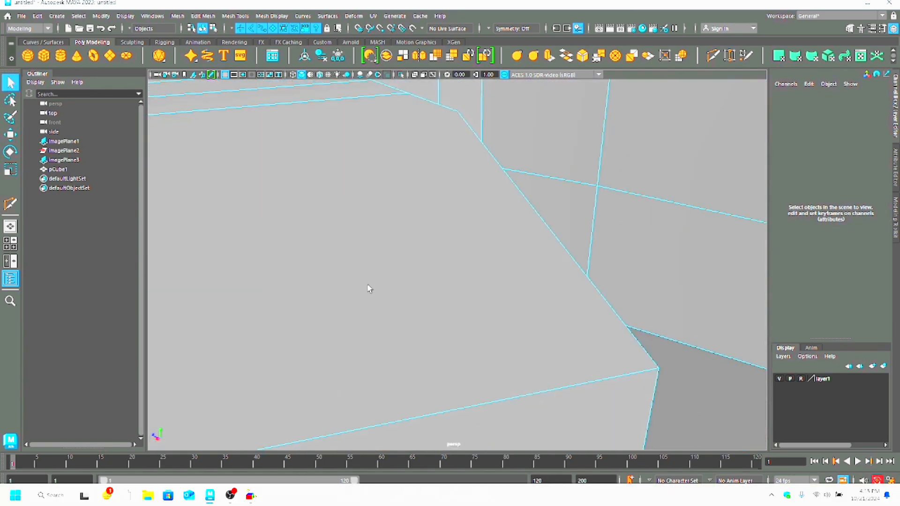
{"action": "scroll", "coordinate": [380, 285], "scroll_direction": "up", "scroll_amount": 3}
{"action": "left_click", "coordinate": [340, 288]}
{"action": "scroll", "coordinate": [315, 349], "scroll_direction": "down", "scroll_amount": 5}
{"action": "left_click_drag", "start_coordinate": [234, 304], "coordinate": [473, 300], "text": "alt"}
{"action": "left_click", "coordinate": [491, 299]}
{"action": "right_click_drag", "start_coordinate": [491, 297], "coordinate": [493, 305]}
Connect the horizontal loop along the thumb to its tip with the Multi-Cut tool and clean up the duplicate edge on the tip face
{"action": "scroll", "coordinate": [511, 345], "scroll_direction": "down", "scroll_amount": 4}
{"action": "left_click_drag", "start_coordinate": [510, 345], "coordinate": [496, 284], "text": "alt"}
{"action": "key", "text": "y"}
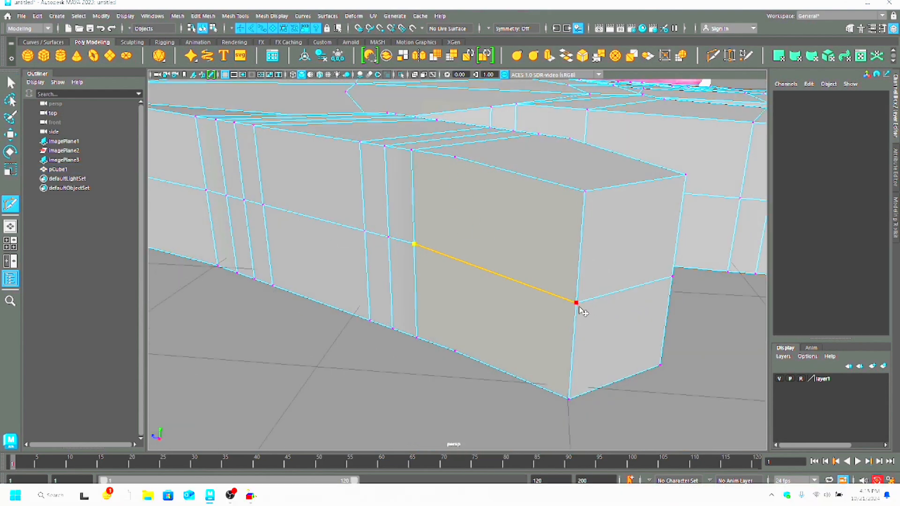
{"action": "left_click_drag", "start_coordinate": [648, 388], "coordinate": [250, 249], "text": "alt"}
{"action": "left_click_drag", "start_coordinate": [161, 243], "coordinate": [257, 255], "text": "alt"}
{"action": "key", "text": "Return"}
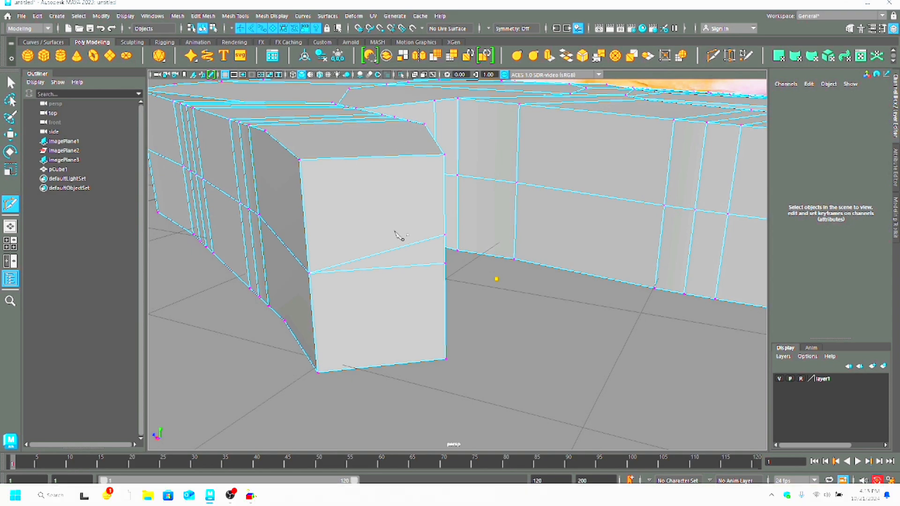
{"action": "scroll", "coordinate": [494, 278], "scroll_direction": "down", "scroll_amount": 3}
{"action": "left_click", "coordinate": [18, 83]}
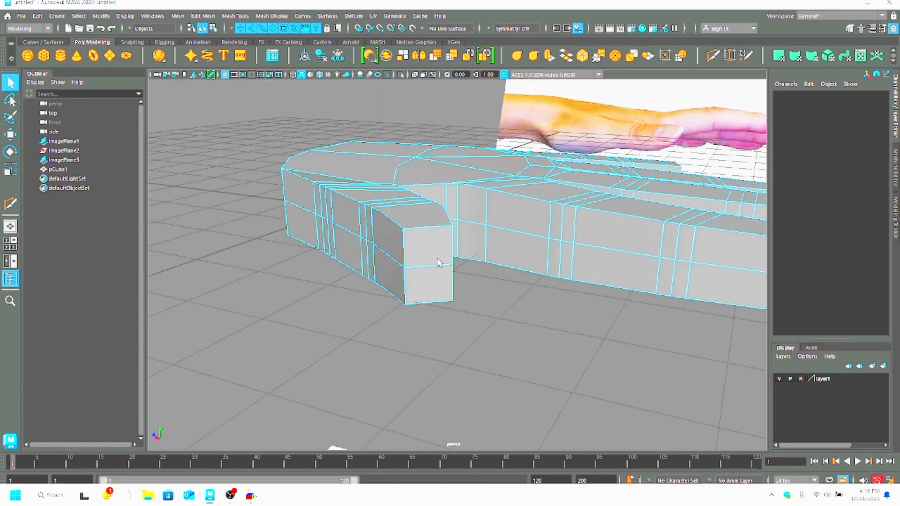
Reduce the little fingertip's height by moving its upper corner vertices down and its lower corner vertices up
{"action": "left_click_drag", "start_coordinate": [438, 261], "coordinate": [329, 303], "text": "alt"}
{"action": "right_click_drag", "start_coordinate": [548, 293], "coordinate": [535, 292]}
{"action": "left_click_drag", "start_coordinate": [535, 293], "coordinate": [520, 319], "text": "alt"}
{"action": "left_click_drag", "start_coordinate": [516, 275], "coordinate": [564, 291]}
{"action": "left_click_drag", "start_coordinate": [564, 292], "coordinate": [566, 311], "text": "alt"}
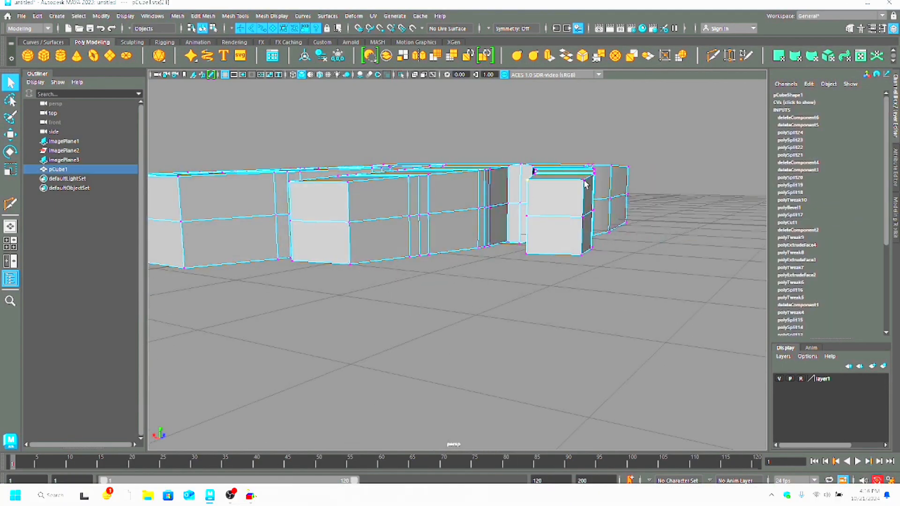
{"action": "key", "text": "w"}
{"action": "left_click_drag", "start_coordinate": [553, 144], "coordinate": [556, 150]}
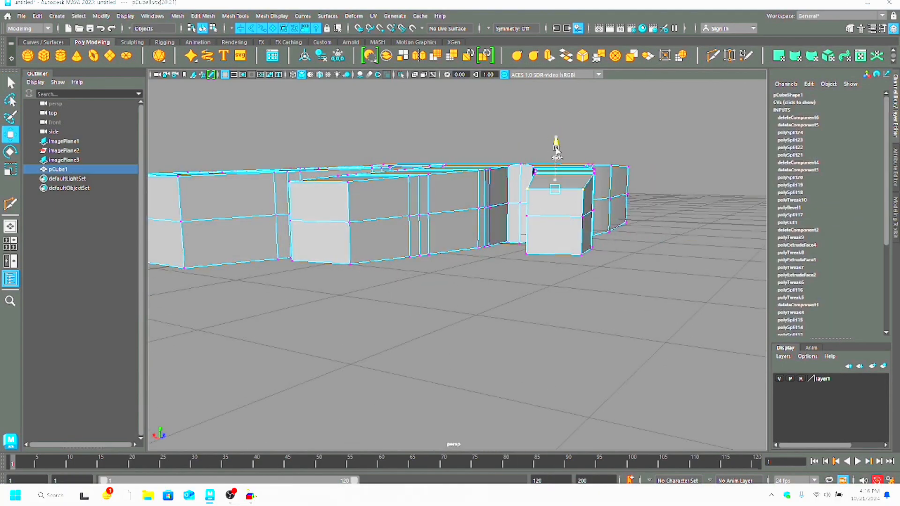
{"action": "left_click", "coordinate": [526, 254]}
{"action": "left_click", "coordinate": [581, 255], "text": "shift"}
{"action": "left_click_drag", "start_coordinate": [554, 231], "coordinate": [554, 221]}
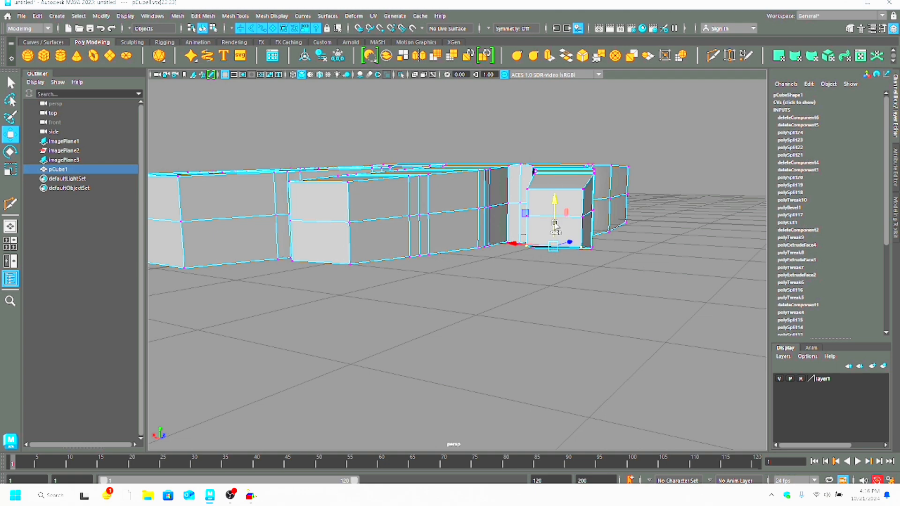
Scale the four corner vertices of the ring fingertip down in height and width to round the tip
{"action": "left_click_drag", "start_coordinate": [313, 243], "coordinate": [345, 243], "text": "alt"}
{"action": "left_click", "coordinate": [460, 277]}
{"action": "left_click", "coordinate": [530, 277], "text": "shift"}
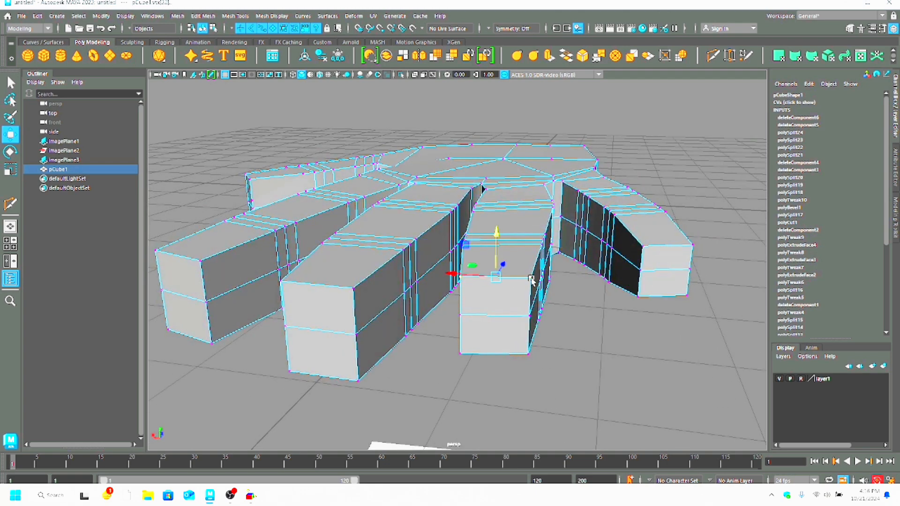
{"action": "left_click", "coordinate": [460, 353], "text": "shift"}
{"action": "key", "text": "r"}
{"action": "left_click_drag", "start_coordinate": [495, 274], "coordinate": [494, 284]}
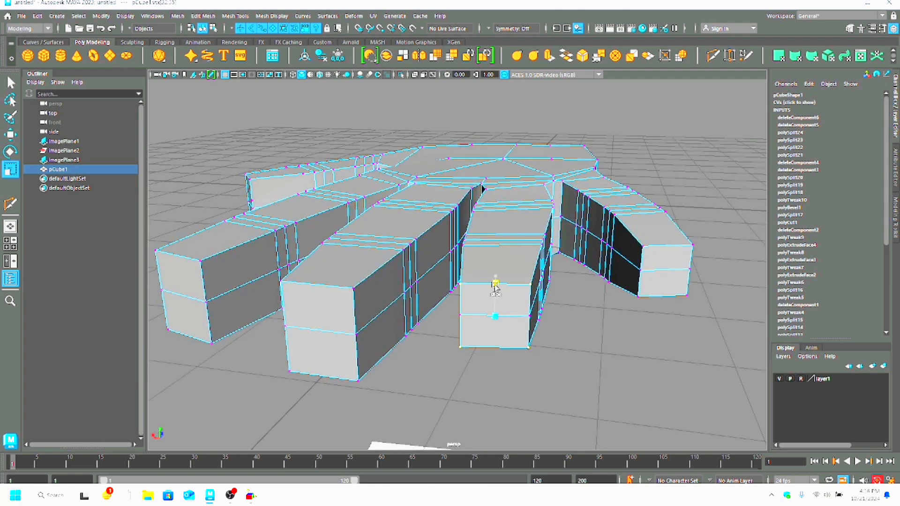
{"action": "mouse_move", "coordinate": [466, 337]}
{"action": "left_mouse_down", "text": "alt"}
{"action": "mouse_move", "coordinate": [458, 328]}
{"action": "mouse_move", "coordinate": [476, 334]}
{"action": "left_mouse_up", "text": "alt"}
{"action": "left_click_drag", "start_coordinate": [485, 277], "coordinate": [474, 284]}
{"action": "left_click_drag", "start_coordinate": [366, 225], "coordinate": [391, 249]}
{"action": "left_click", "coordinate": [367, 224]}
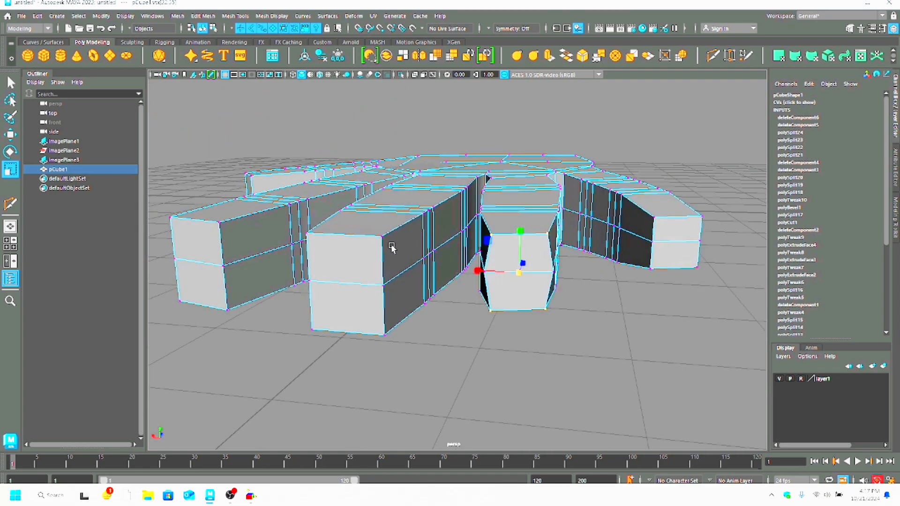
{"action": "left_click_drag", "start_coordinate": [477, 270], "coordinate": [481, 271]}
Scale the four corner vertices of the little fingertip narrower in width
{"action": "left_click_drag", "start_coordinate": [591, 268], "coordinate": [581, 238], "text": "alt"}
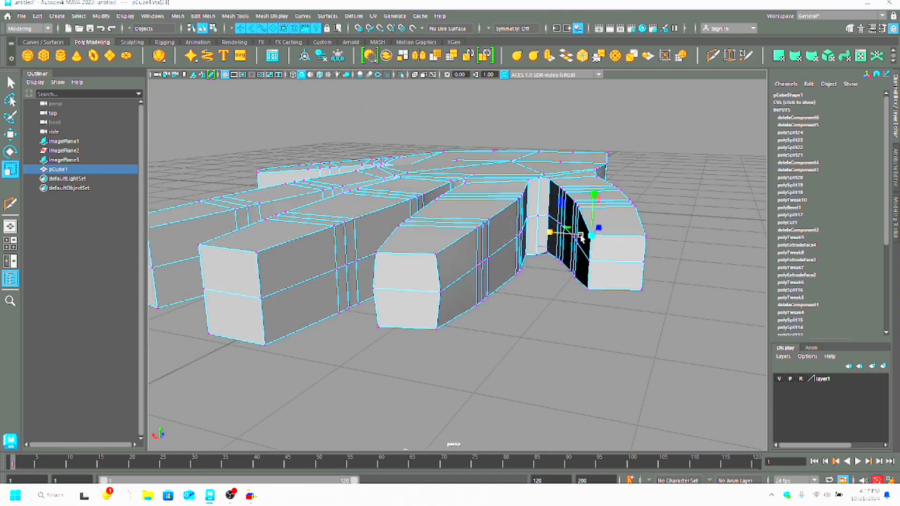
{"action": "left_click", "coordinate": [645, 236], "text": "shift"}
{"action": "left_click", "coordinate": [640, 289], "text": "shift"}
{"action": "left_click", "coordinate": [589, 289], "text": "shift"}
{"action": "left_click_drag", "start_coordinate": [617, 263], "coordinate": [586, 263]}
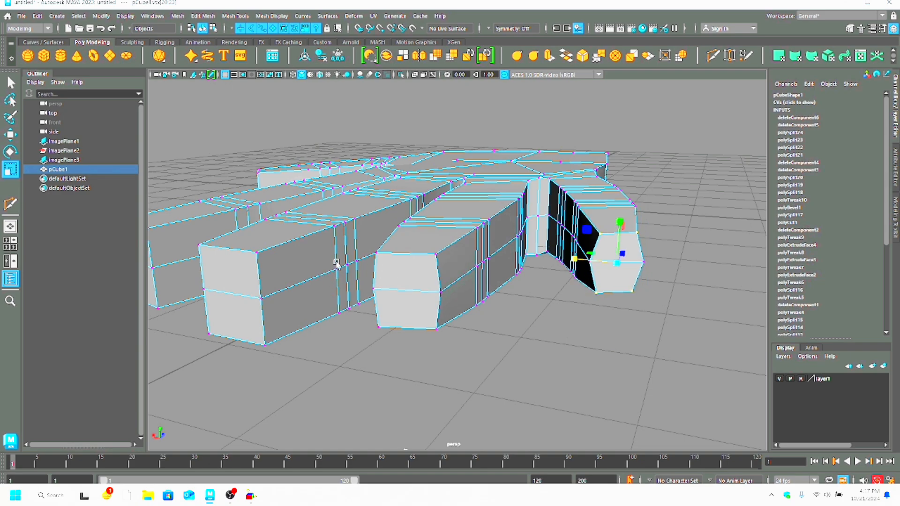
Turn on the smooth mesh preview for the hand and view the rounded fingers from above
{"action": "left_click_drag", "start_coordinate": [377, 296], "coordinate": [422, 223], "text": "alt"}
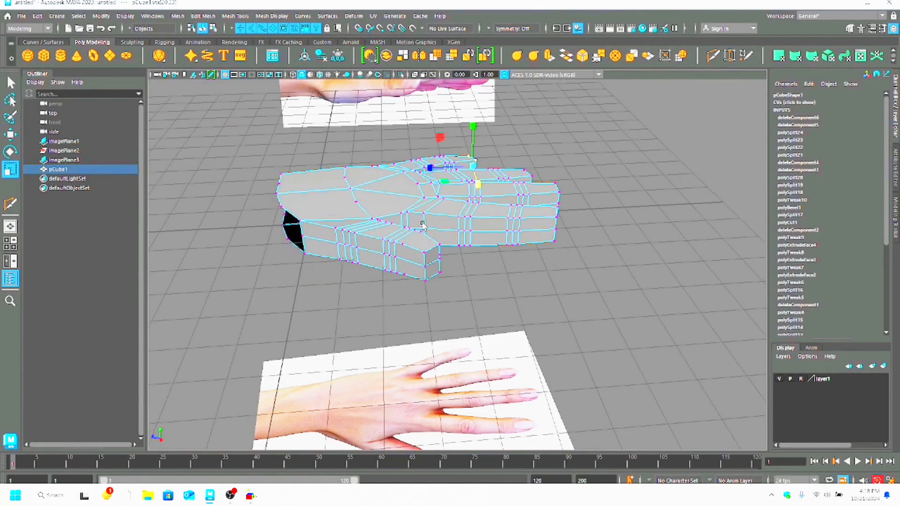
{"action": "key", "text": "3"}
{"action": "left_click", "coordinate": [445, 278]}
{"action": "left_click_drag", "start_coordinate": [445, 277], "coordinate": [458, 263], "text": "alt"}
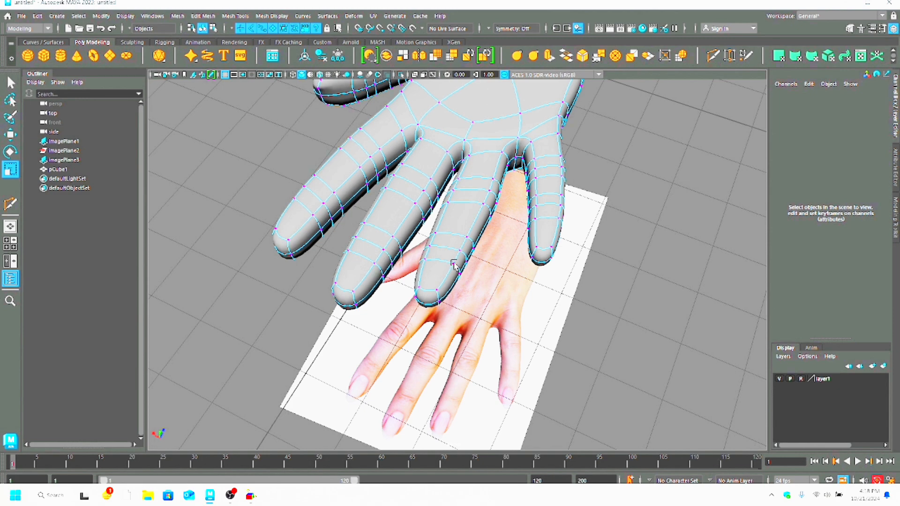
Select the joint vertices along the ring finger for scaling
{"action": "left_click", "coordinate": [455, 266]}
{"action": "key", "text": "q"}
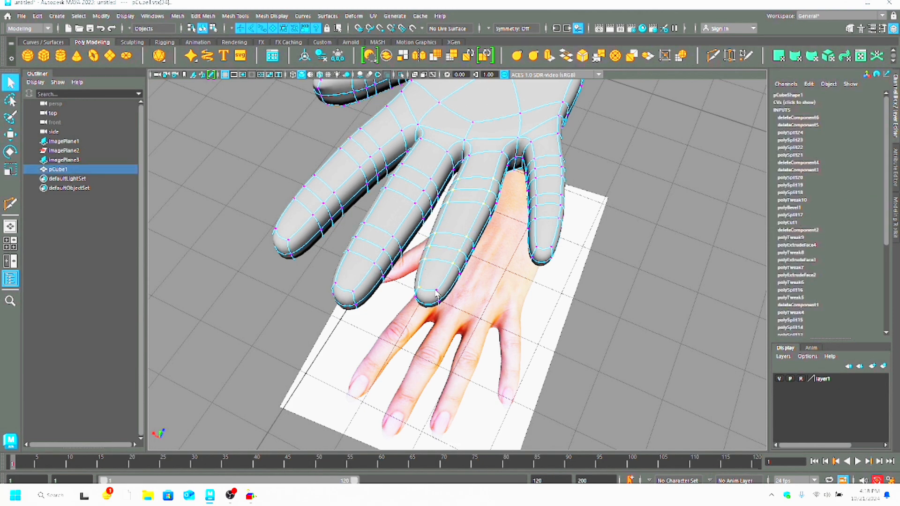
{"action": "left_click", "coordinate": [11, 171]}
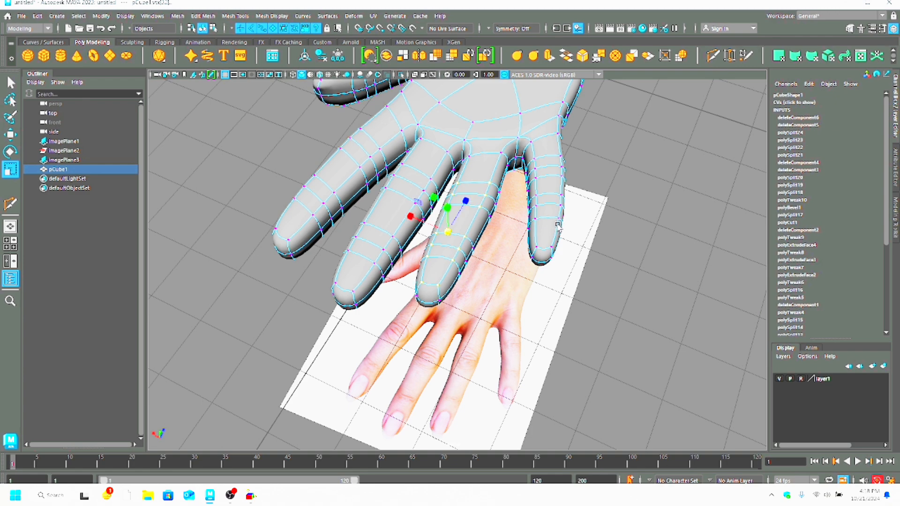
{"action": "left_click", "coordinate": [559, 156]}
{"action": "left_click", "coordinate": [562, 167], "text": "shift"}
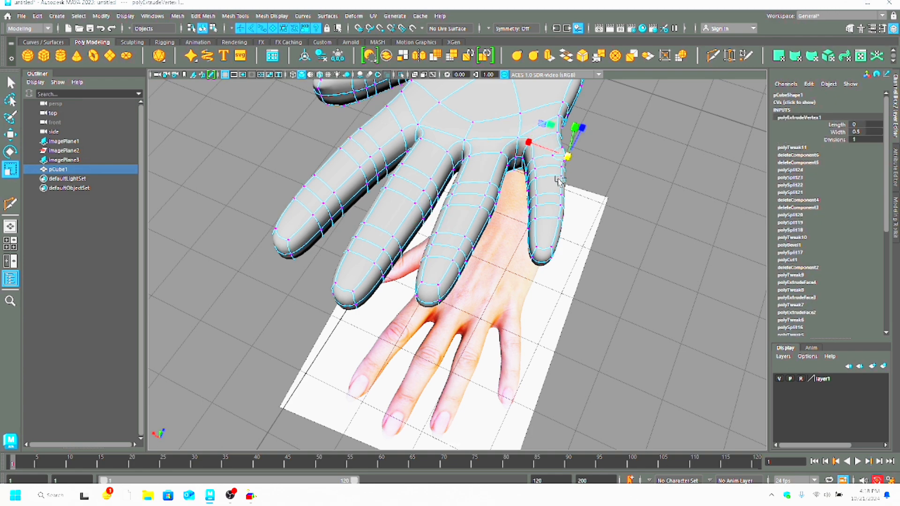
{"action": "key", "text": "ctrl+z"}
Select the joint vertices along the little finger for scaling and clear the selection
{"action": "left_click", "coordinate": [10, 83]}
{"action": "left_click", "coordinate": [563, 167], "text": "shift"}
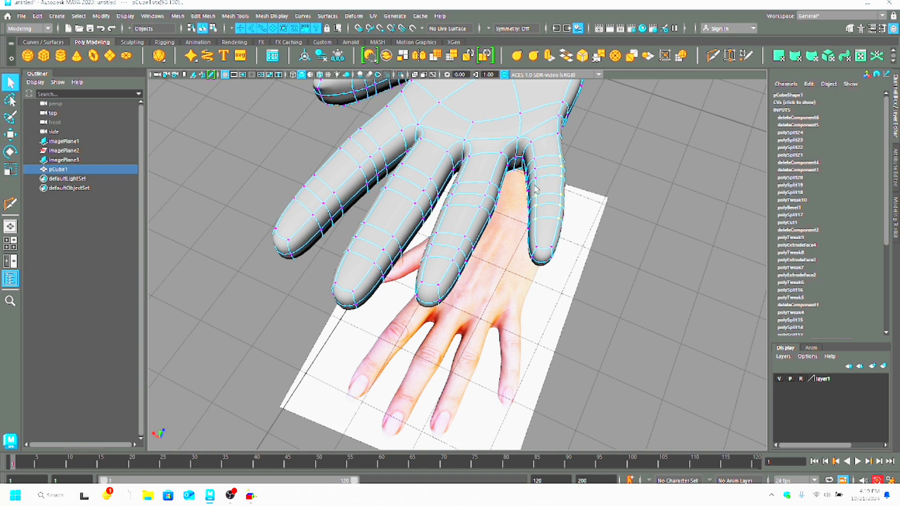
{"action": "left_click", "coordinate": [11, 168]}
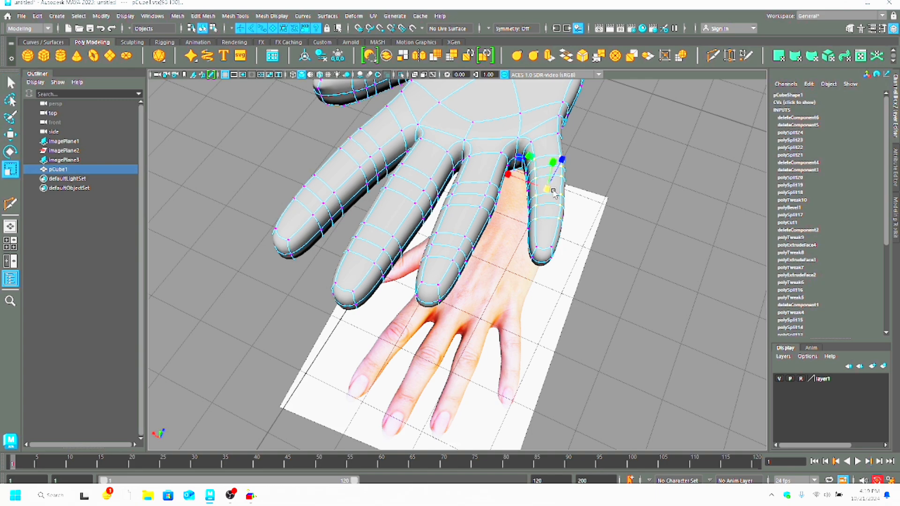
{"action": "left_click_drag", "start_coordinate": [520, 261], "coordinate": [415, 246], "text": "alt"}
{"action": "left_click_drag", "start_coordinate": [336, 159], "coordinate": [360, 245]}
{"action": "scroll", "coordinate": [366, 248], "scroll_direction": "down", "scroll_amount": 5}
{"action": "left_click_drag", "start_coordinate": [318, 106], "coordinate": [544, 300]}
{"action": "left_click_drag", "start_coordinate": [496, 281], "coordinate": [265, 180], "text": "alt"}
{"action": "double_click", "coordinate": [554, 178]}
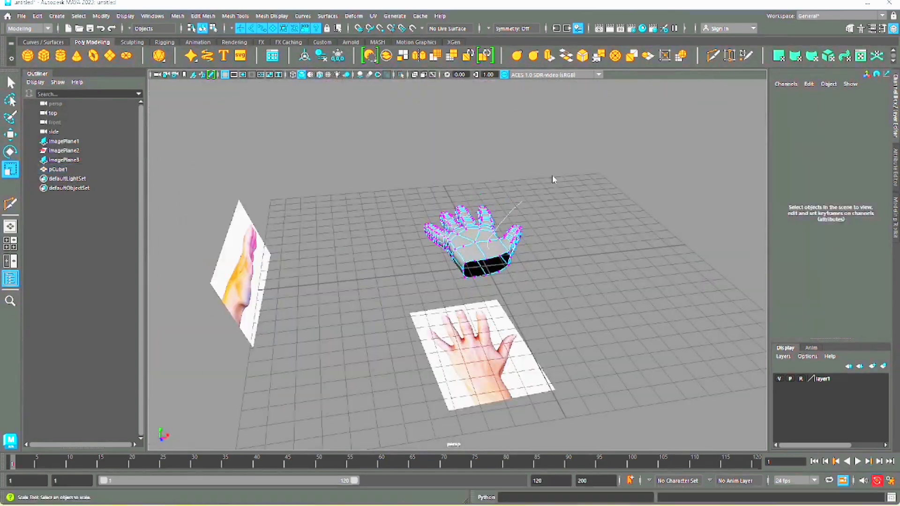
Raise the central vertex on the back of the hand and the vertex near the web between thumb and index finger
{"action": "left_click_drag", "start_coordinate": [546, 277], "coordinate": [721, 333], "text": "alt"}
{"action": "left_click", "coordinate": [478, 253]}
{"action": "scroll", "coordinate": [609, 356], "scroll_direction": "up", "scroll_amount": 5}
{"action": "right_click_drag", "start_coordinate": [464, 240], "coordinate": [410, 240]}
{"action": "left_click", "coordinate": [435, 266]}
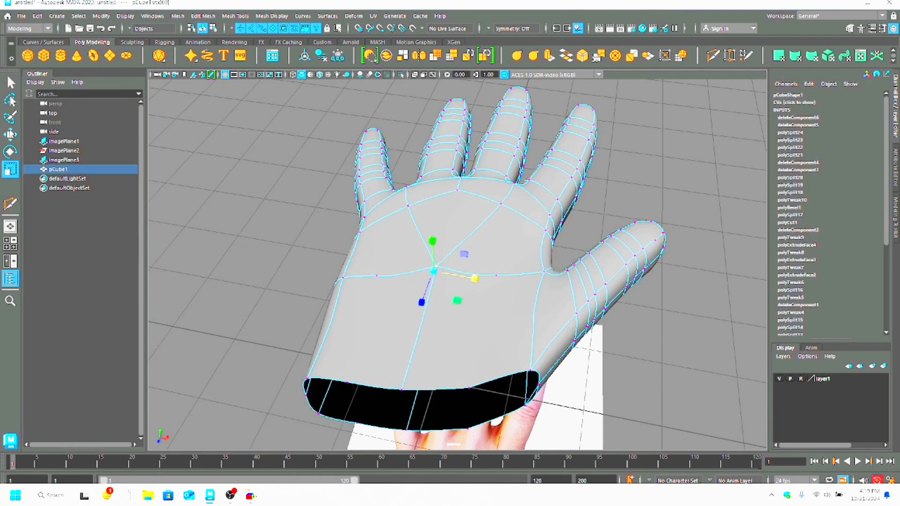
{"action": "key", "text": "w"}
{"action": "left_click_drag", "start_coordinate": [438, 270], "coordinate": [460, 288], "text": "alt"}
{"action": "left_click_drag", "start_coordinate": [332, 126], "coordinate": [331, 113]}
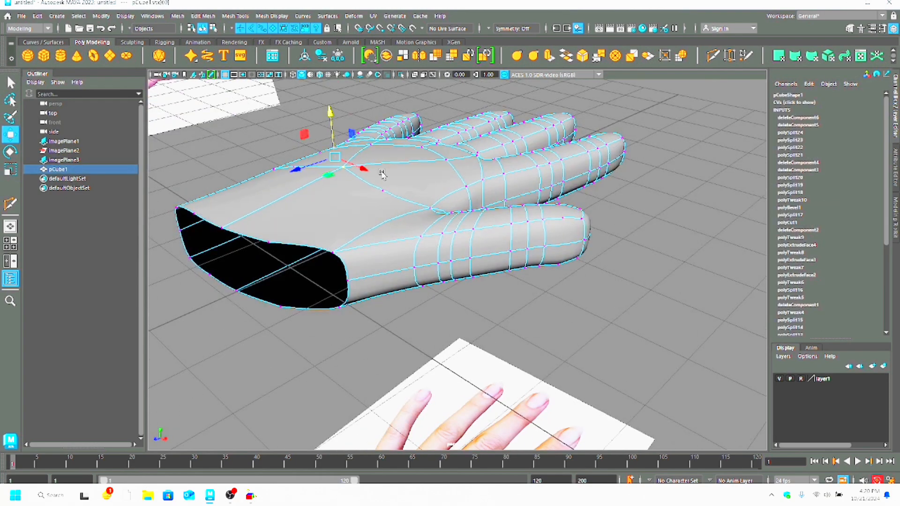
{"action": "left_click", "coordinate": [431, 209]}
{"action": "left_click_drag", "start_coordinate": [439, 187], "coordinate": [439, 177]}
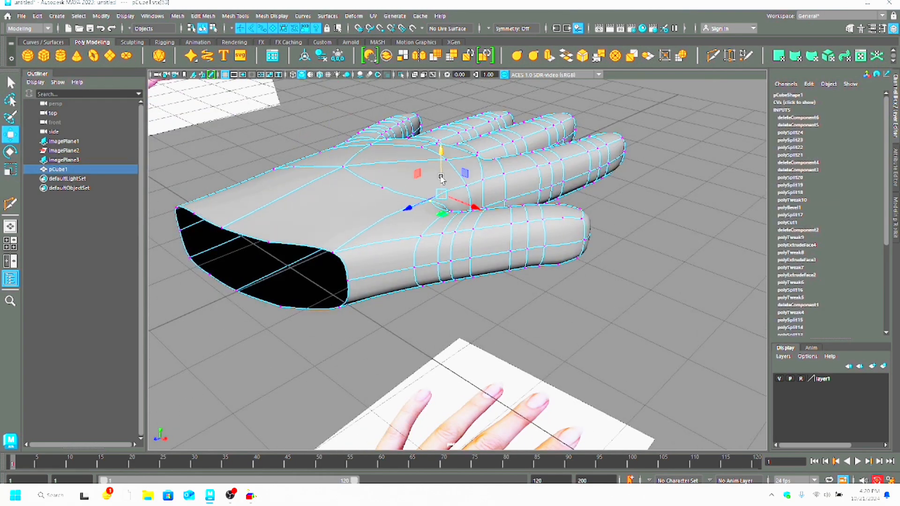
Raise the remaining vertices across the middle of the hand's back and the upper vertices of the wrist opening
{"action": "left_click", "coordinate": [382, 190]}
{"action": "left_click_drag", "start_coordinate": [385, 162], "coordinate": [386, 155]}
{"action": "left_click", "coordinate": [389, 159]}
{"action": "left_click", "coordinate": [294, 167]}
{"action": "left_click_drag", "start_coordinate": [294, 144], "coordinate": [295, 138]}
{"action": "left_click_drag", "start_coordinate": [356, 122], "coordinate": [223, 215], "text": "alt"}
{"action": "left_click", "coordinate": [209, 219]}
{"action": "left_click_drag", "start_coordinate": [202, 177], "coordinate": [201, 174]}
{"action": "left_click", "coordinate": [181, 200]}
{"action": "left_click", "coordinate": [180, 204]}
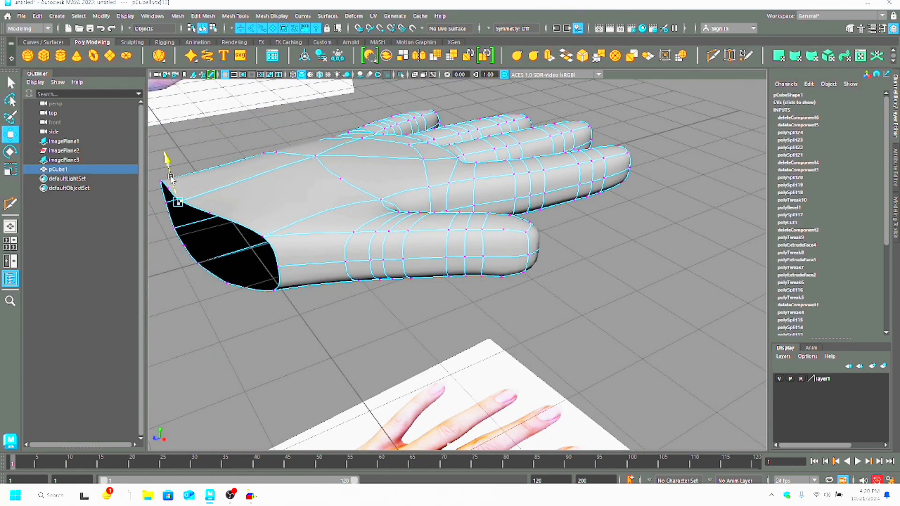
Raise the joint edges on the palm side of the index finger slightly, working in edge mode
{"action": "left_click_drag", "start_coordinate": [225, 243], "coordinate": [363, 285], "text": "alt"}
{"action": "left_click_drag", "start_coordinate": [540, 317], "coordinate": [477, 273], "text": "alt"}
{"action": "right_click_drag", "start_coordinate": [441, 264], "coordinate": [440, 241]}
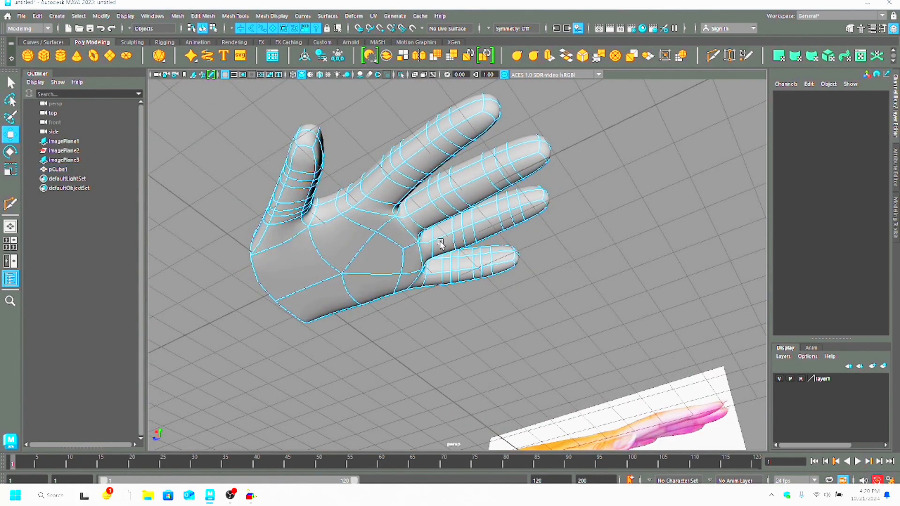
{"action": "left_click_drag", "start_coordinate": [290, 240], "coordinate": [301, 200], "text": "alt"}
{"action": "left_click", "coordinate": [281, 257]}
{"action": "left_click", "coordinate": [297, 220]}
{"action": "left_click", "coordinate": [432, 220]}
{"action": "left_click_drag", "start_coordinate": [431, 210], "coordinate": [430, 207]}
{"action": "left_click", "coordinate": [492, 182]}
{"action": "left_click_drag", "start_coordinate": [491, 173], "coordinate": [491, 169]}
Raise the joint edges on the palm side of the middle and ring fingers slightly
{"action": "left_click", "coordinate": [481, 254]}
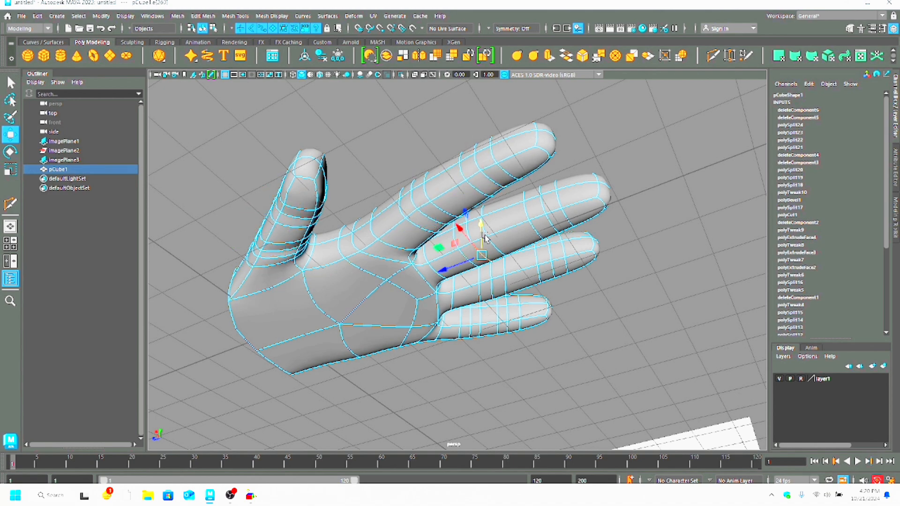
{"action": "left_click_drag", "start_coordinate": [484, 237], "coordinate": [484, 234]}
{"action": "left_click", "coordinate": [492, 292]}
{"action": "left_click_drag", "start_coordinate": [491, 276], "coordinate": [491, 274]}
{"action": "left_click", "coordinate": [550, 271]}
{"action": "left_click_drag", "start_coordinate": [549, 256], "coordinate": [549, 253]}
{"action": "left_click", "coordinate": [553, 227]}
{"action": "left_click_drag", "start_coordinate": [553, 219], "coordinate": [553, 217]}
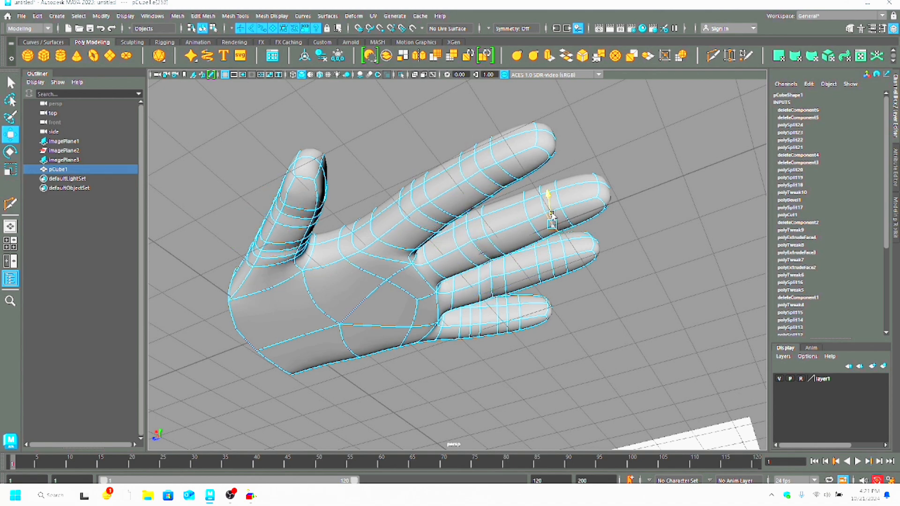
{"action": "left_click", "coordinate": [552, 270]}
{"action": "left_click_drag", "start_coordinate": [551, 256], "coordinate": [551, 253]}
Raise the joint edges on the palm side of the little finger slightly
{"action": "left_click", "coordinate": [470, 329]}
{"action": "left_click_drag", "start_coordinate": [471, 314], "coordinate": [505, 309]}
{"action": "left_click", "coordinate": [506, 328]}
{"action": "scroll", "coordinate": [518, 371], "scroll_direction": "down", "scroll_amount": 5}
{"action": "left_click_drag", "start_coordinate": [518, 371], "coordinate": [555, 359], "text": "alt"}
{"action": "scroll", "coordinate": [555, 358], "scroll_direction": "up", "scroll_amount": 4}
{"action": "scroll", "coordinate": [555, 359], "scroll_direction": "up", "scroll_amount": 2}
Switch to vertex mode and shift the side vertices near the fingertips sideways to refine their width
{"action": "right_click_drag", "start_coordinate": [398, 257], "coordinate": [349, 262]}
{"action": "left_click_drag", "start_coordinate": [347, 262], "coordinate": [314, 273], "text": "alt"}
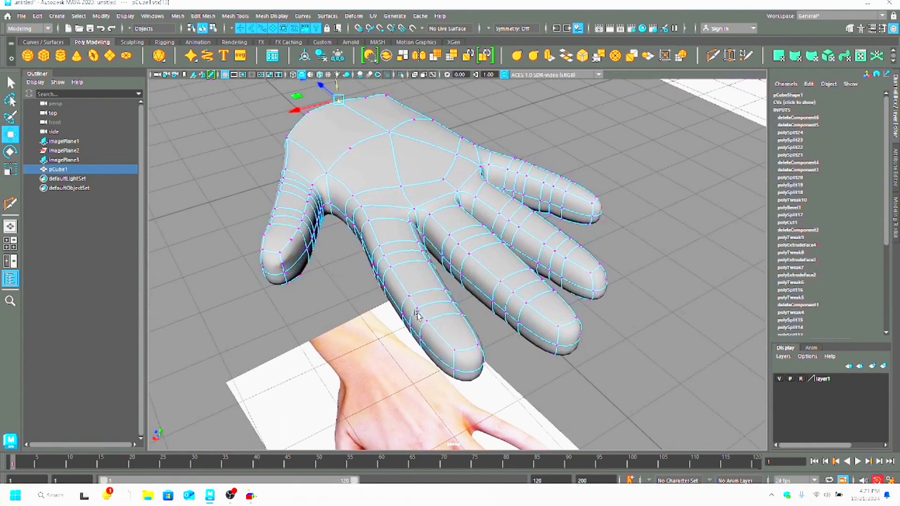
{"action": "left_click_drag", "start_coordinate": [417, 314], "coordinate": [378, 312], "text": "alt"}
{"action": "left_click", "coordinate": [468, 306]}
{"action": "left_click_drag", "start_coordinate": [467, 306], "coordinate": [487, 281], "text": "alt"}
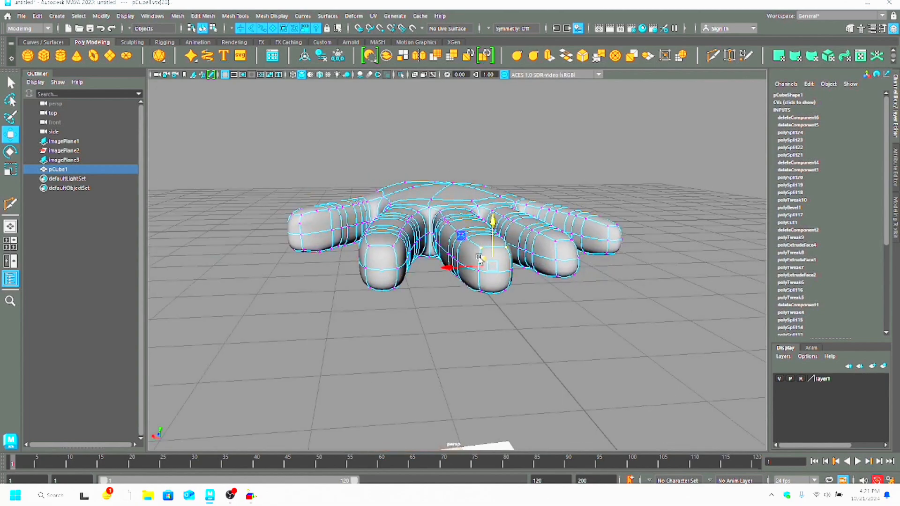
{"action": "left_click_drag", "start_coordinate": [484, 236], "coordinate": [485, 261]}
{"action": "left_click_drag", "start_coordinate": [439, 220], "coordinate": [448, 241]}
{"action": "left_click_drag", "start_coordinate": [416, 225], "coordinate": [410, 225]}
{"action": "left_click_drag", "start_coordinate": [470, 219], "coordinate": [483, 245]}
{"action": "left_click_drag", "start_coordinate": [468, 236], "coordinate": [464, 236]}
Move the side vertices near the middle fingertip inward and raise the two vertices on top of the tip
{"action": "mouse_move", "coordinate": [462, 270]}
{"action": "left_mouse_down", "text": "alt"}
{"action": "mouse_move", "coordinate": [463, 246]}
{"action": "mouse_move", "coordinate": [465, 283]}
{"action": "left_mouse_up", "text": "alt"}
{"action": "left_click_drag", "start_coordinate": [470, 271], "coordinate": [479, 301]}
{"action": "left_click_drag", "start_coordinate": [457, 285], "coordinate": [444, 306]}
{"action": "left_click_drag", "start_coordinate": [408, 285], "coordinate": [412, 285]}
{"action": "left_click_drag", "start_coordinate": [438, 317], "coordinate": [473, 329]}
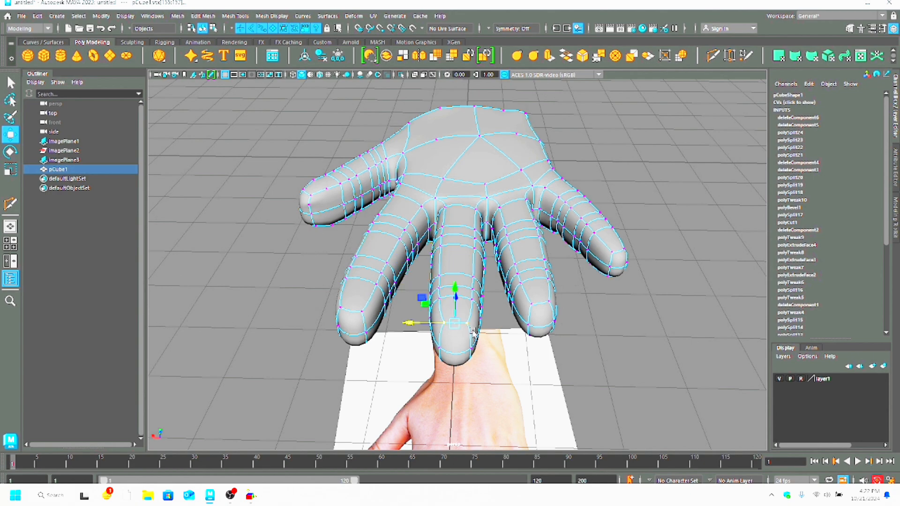
{"action": "left_click_drag", "start_coordinate": [455, 288], "coordinate": [455, 283]}
Adjust the top and side vertices near the index fingertip to refine its rounded shape
{"action": "left_click_drag", "start_coordinate": [473, 330], "coordinate": [532, 307], "text": "alt"}
{"action": "left_click_drag", "start_coordinate": [415, 268], "coordinate": [415, 269]}
{"action": "left_click_drag", "start_coordinate": [403, 231], "coordinate": [384, 245]}
{"action": "left_click_drag", "start_coordinate": [358, 236], "coordinate": [389, 277]}
{"action": "left_click_drag", "start_coordinate": [355, 266], "coordinate": [359, 266]}
{"action": "left_click_drag", "start_coordinate": [412, 263], "coordinate": [290, 235]}
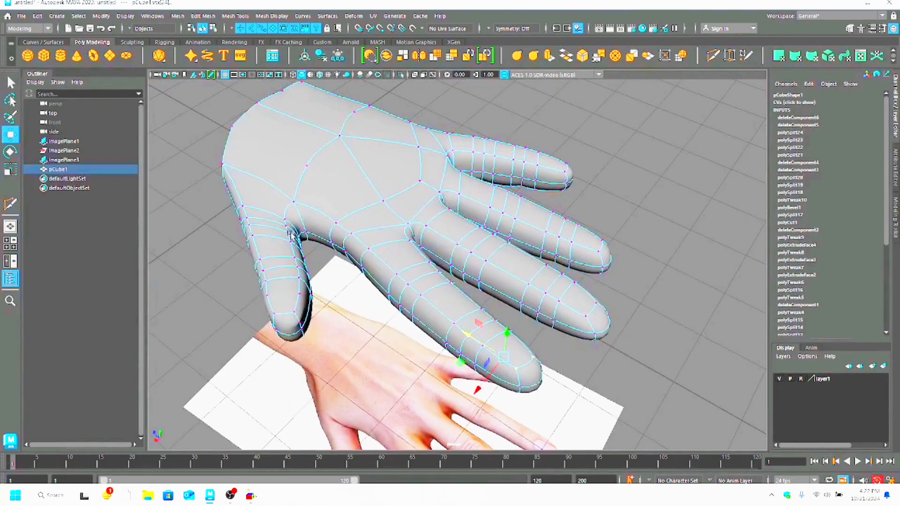
Adjust the vertices on top of the thumb tip and along the thumb's inner side near its base
{"action": "left_click_drag", "start_coordinate": [299, 305], "coordinate": [279, 301]}
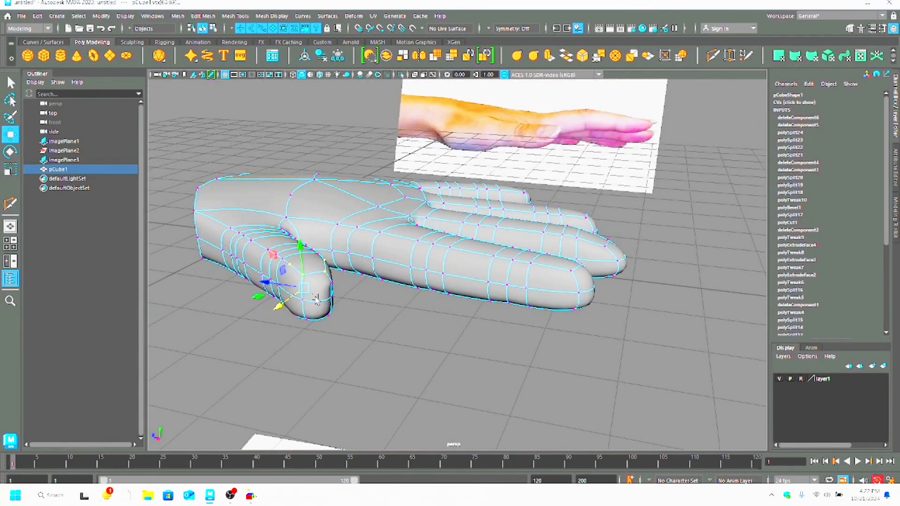
{"action": "left_click_drag", "start_coordinate": [330, 263], "coordinate": [330, 298], "text": "alt"}
{"action": "left_click", "coordinate": [289, 229]}
{"action": "left_click_drag", "start_coordinate": [284, 232], "coordinate": [280, 234]}
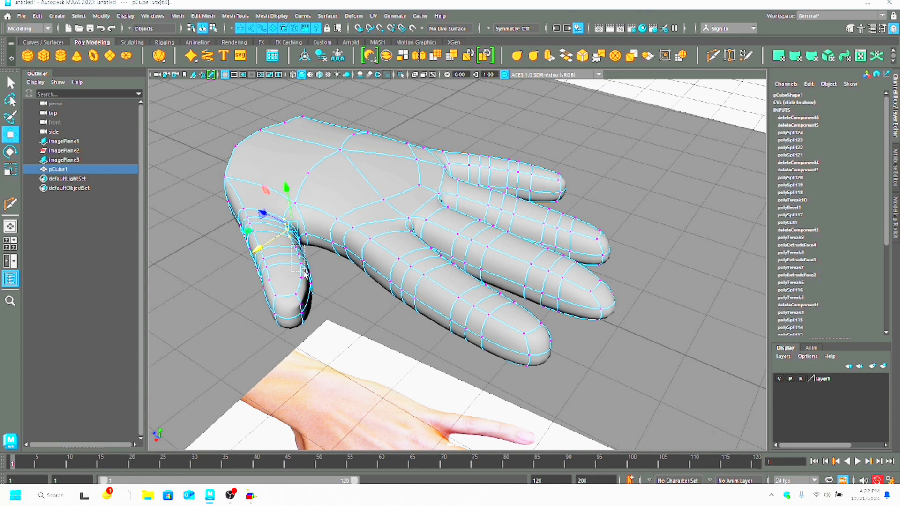
{"action": "left_click_drag", "start_coordinate": [305, 274], "coordinate": [308, 280]}
{"action": "left_click_drag", "start_coordinate": [297, 226], "coordinate": [299, 235]}
{"action": "left_click_drag", "start_coordinate": [355, 317], "coordinate": [492, 332], "text": "alt"}
{"action": "left_click", "coordinate": [319, 308]}
Extrude the border edge loop of the wrist opening outward to extend the wrist and clear the selection
{"action": "scroll", "coordinate": [462, 325], "scroll_direction": "down", "scroll_amount": 5}
{"action": "left_click_drag", "start_coordinate": [471, 298], "coordinate": [470, 337], "text": "alt"}
{"action": "right_click_drag", "start_coordinate": [459, 336], "coordinate": [449, 320]}
{"action": "double_click", "coordinate": [438, 360]}
{"action": "key", "text": "ctrl+e"}
{"action": "left_click_drag", "start_coordinate": [437, 371], "coordinate": [417, 385]}
{"action": "left_click", "coordinate": [11, 170]}
{"action": "left_click", "coordinate": [552, 399]}
{"action": "left_click_drag", "start_coordinate": [552, 398], "coordinate": [520, 320], "text": "alt"}
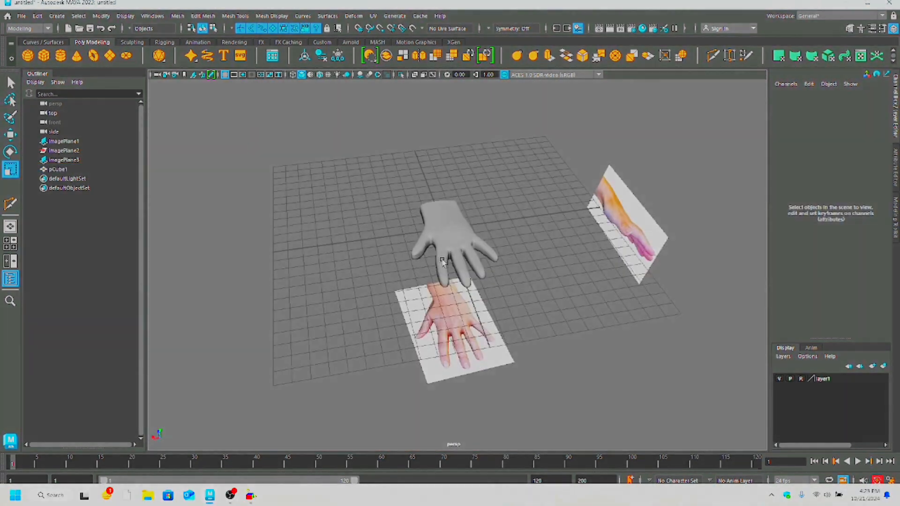